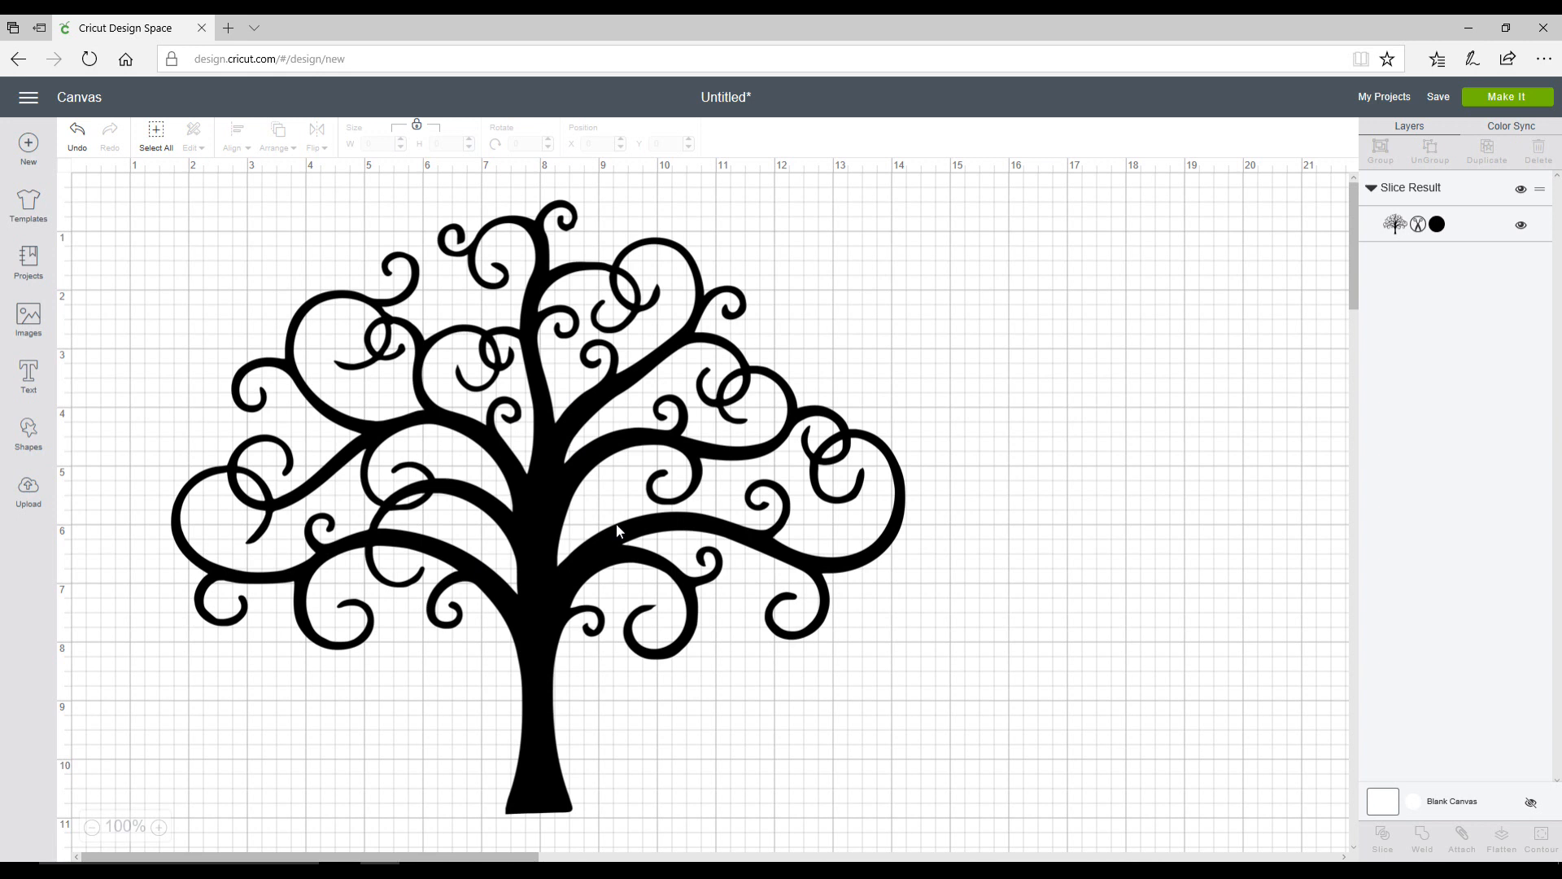
Step: Add a text object to the canvas with the family's name phrase pasted in
left_click(26, 382)
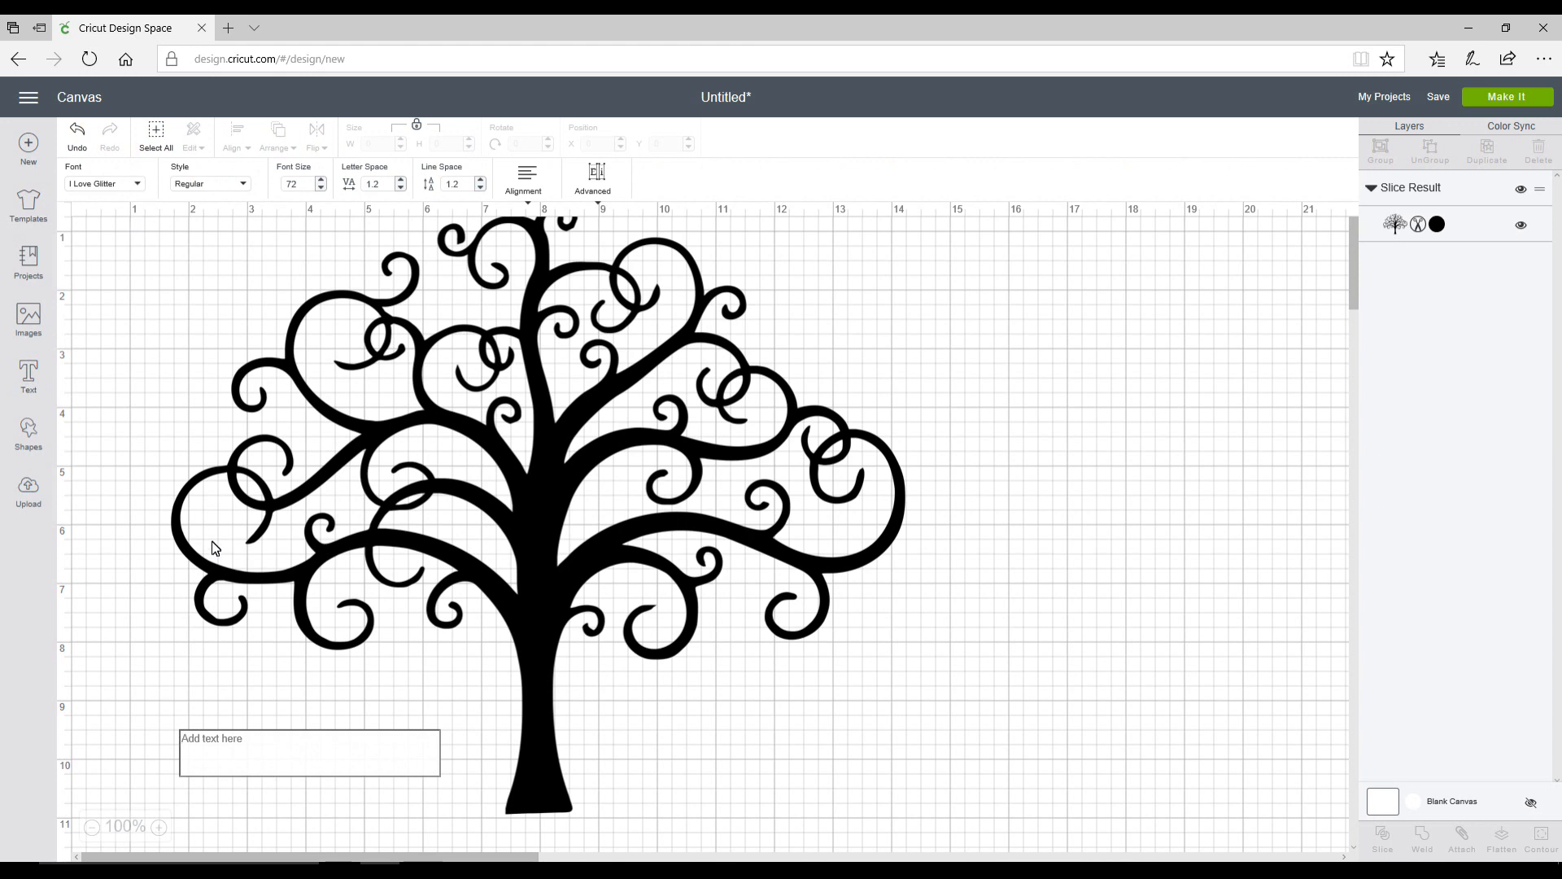
left_click(218, 740)
key("ctrl+v")
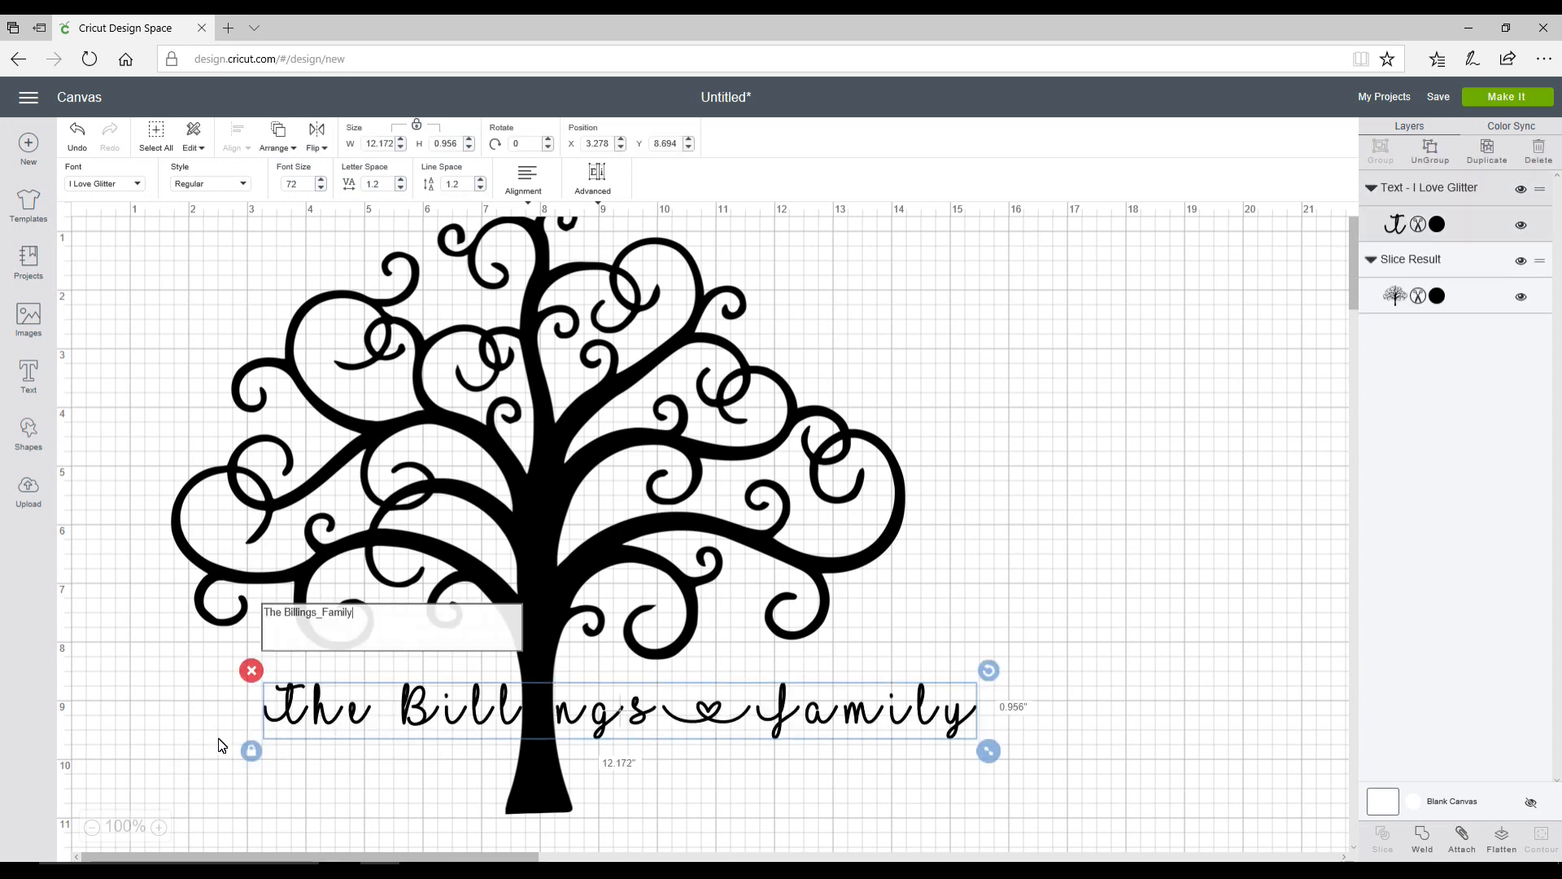
Step: Separate the family-name text from the tree by moving the text above it and the tree lower on the canvas
left_click(752, 722)
left_click_drag(752, 722, 1068, 256)
left_click_drag(596, 428, 498, 633)
left_click_drag(869, 262, 765, 347)
double_click(766, 348)
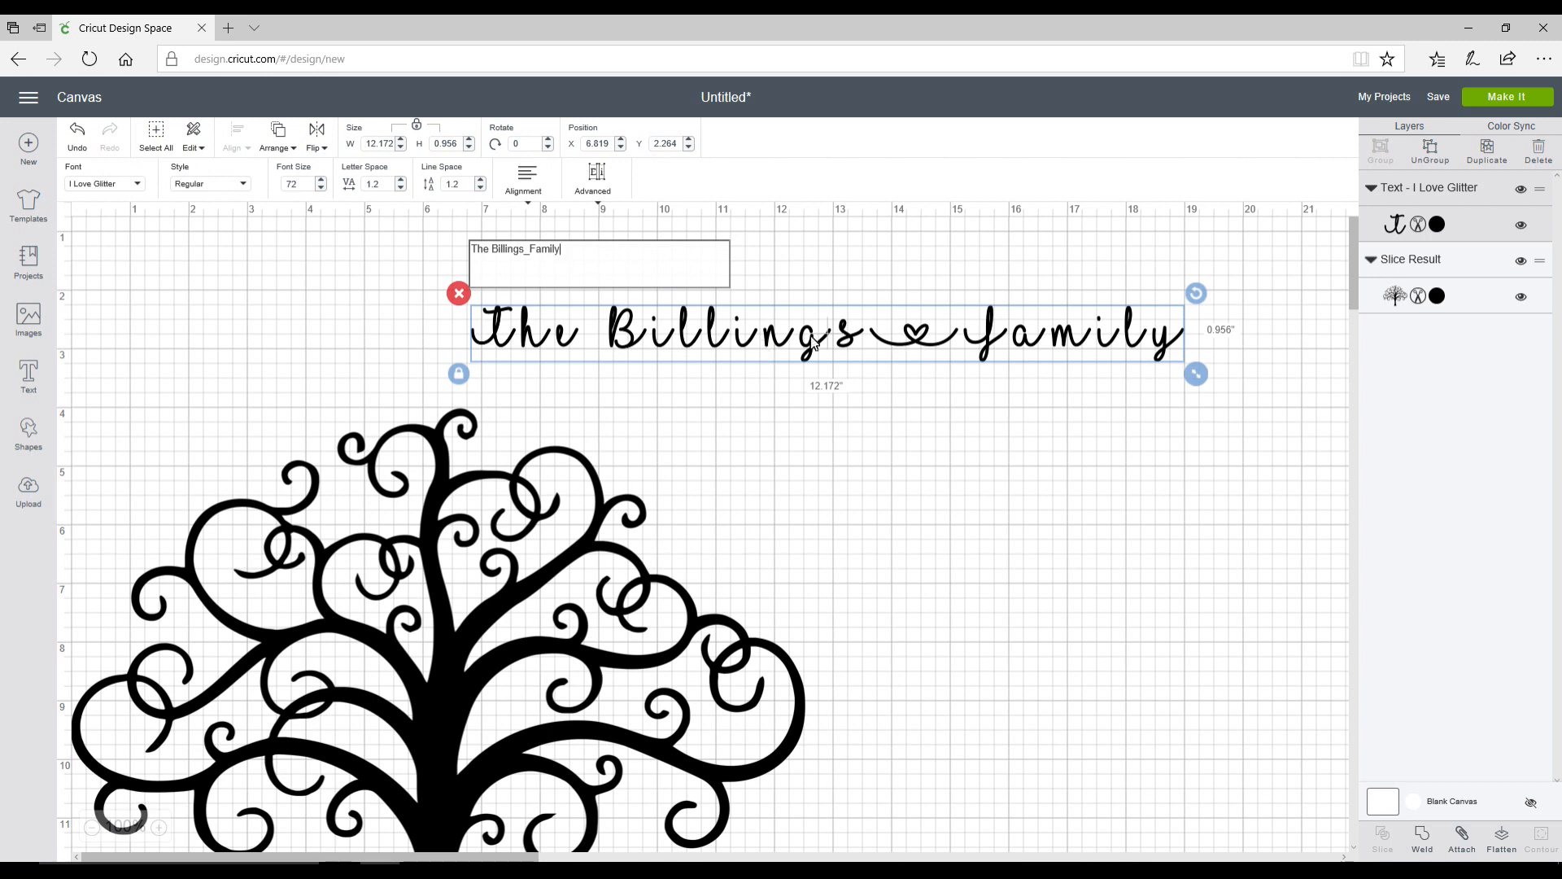
Step: Ungroup the family-name text into individual letters
left_click(603, 179)
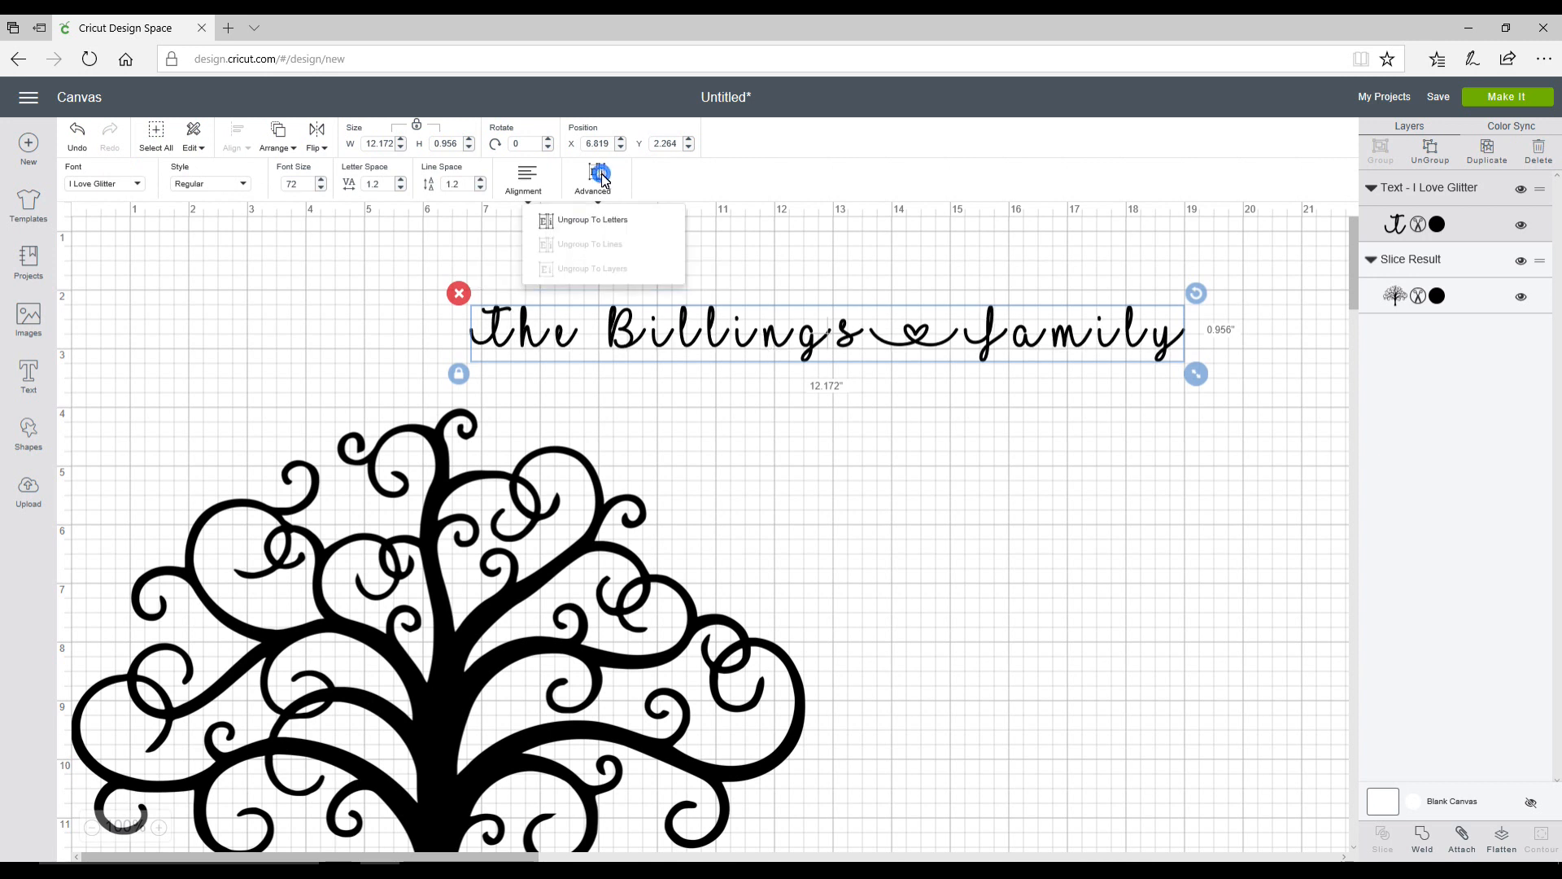
left_click(600, 222)
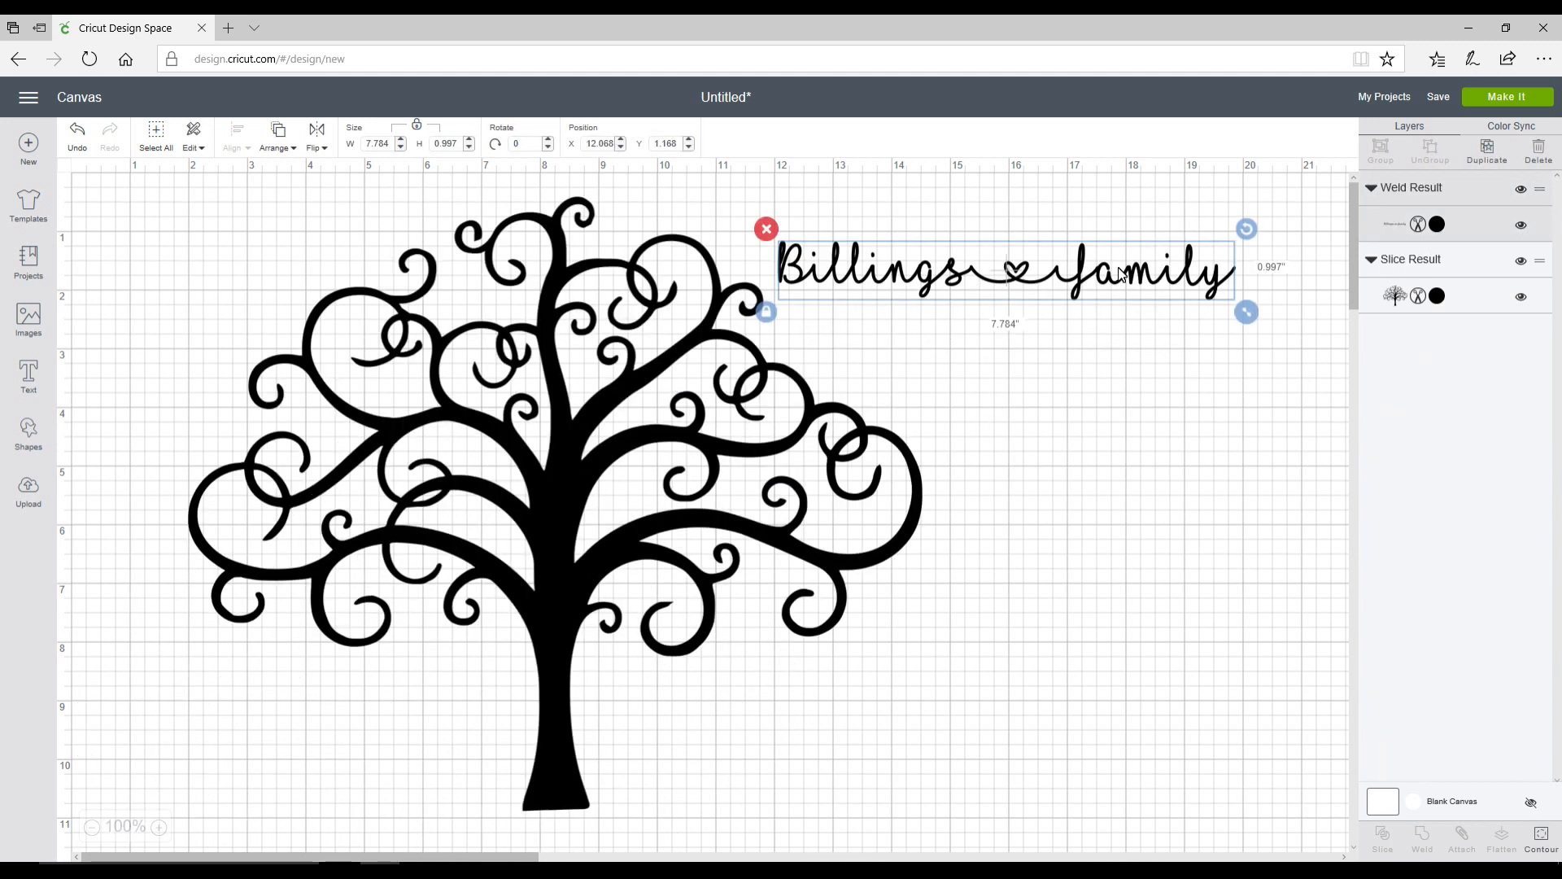
left_click(1070, 422)
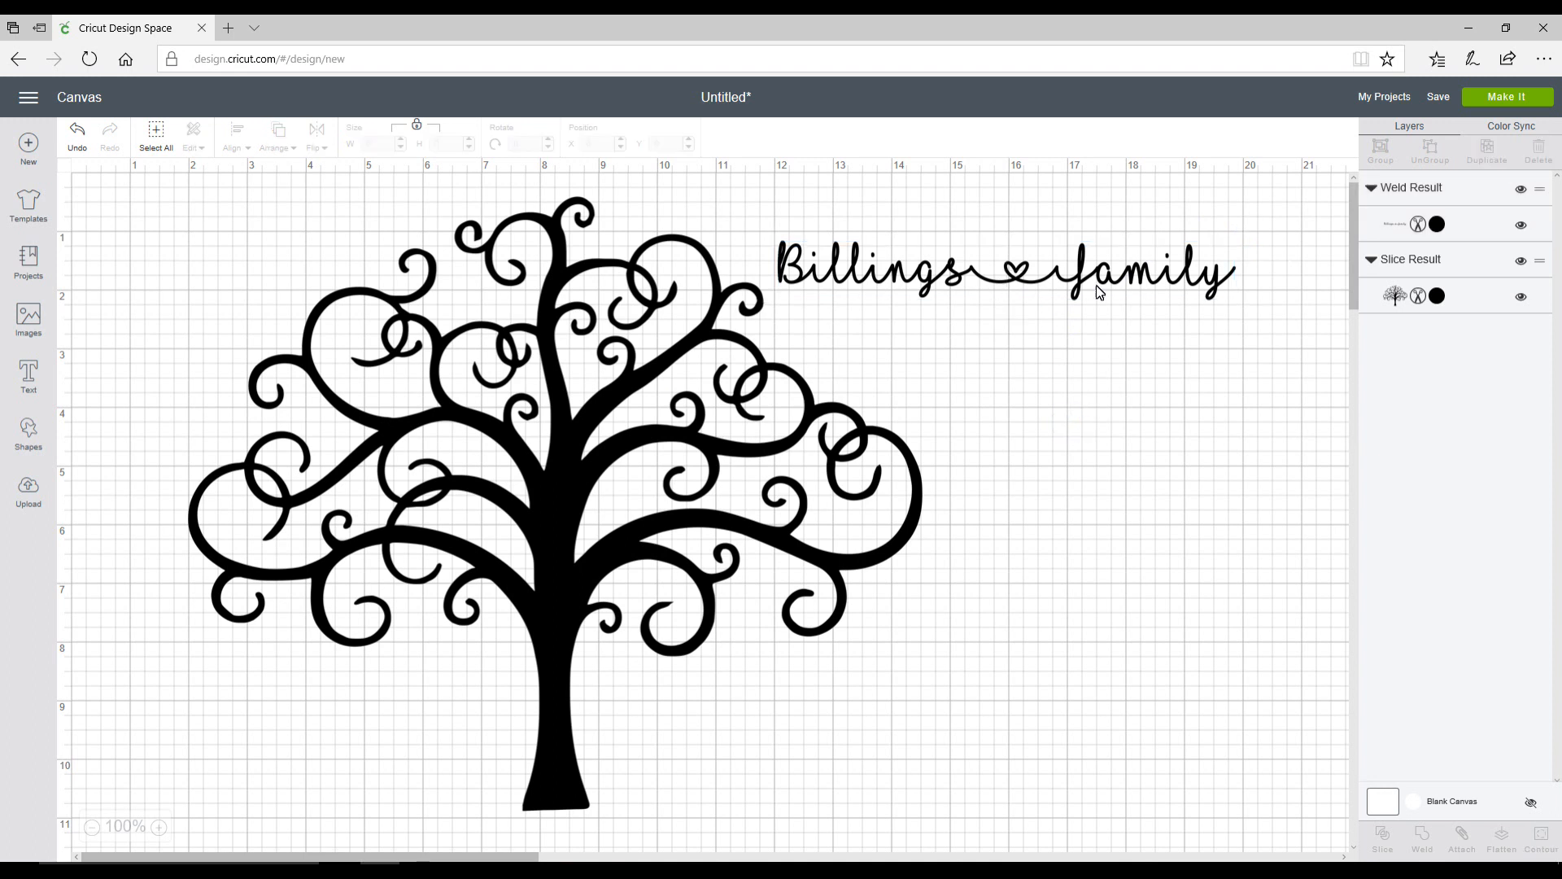
Step: Insert a square, unlock its proportions, reshape it to about 2.64 by 1.88 inches and place it over the lower trunk
left_click(35, 423)
left_click(91, 333)
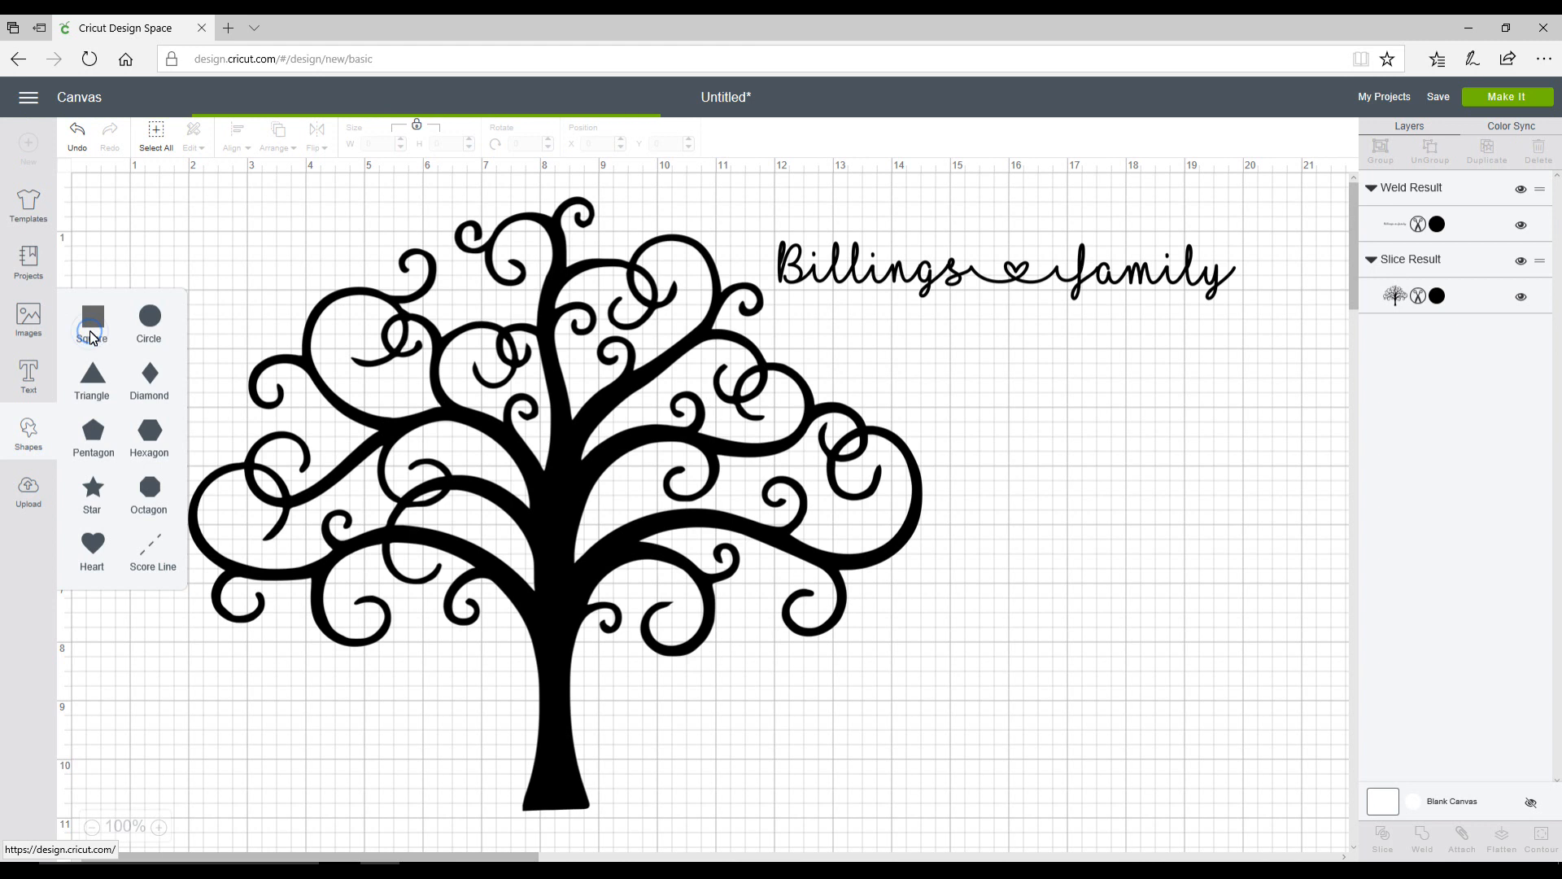
left_click(260, 262)
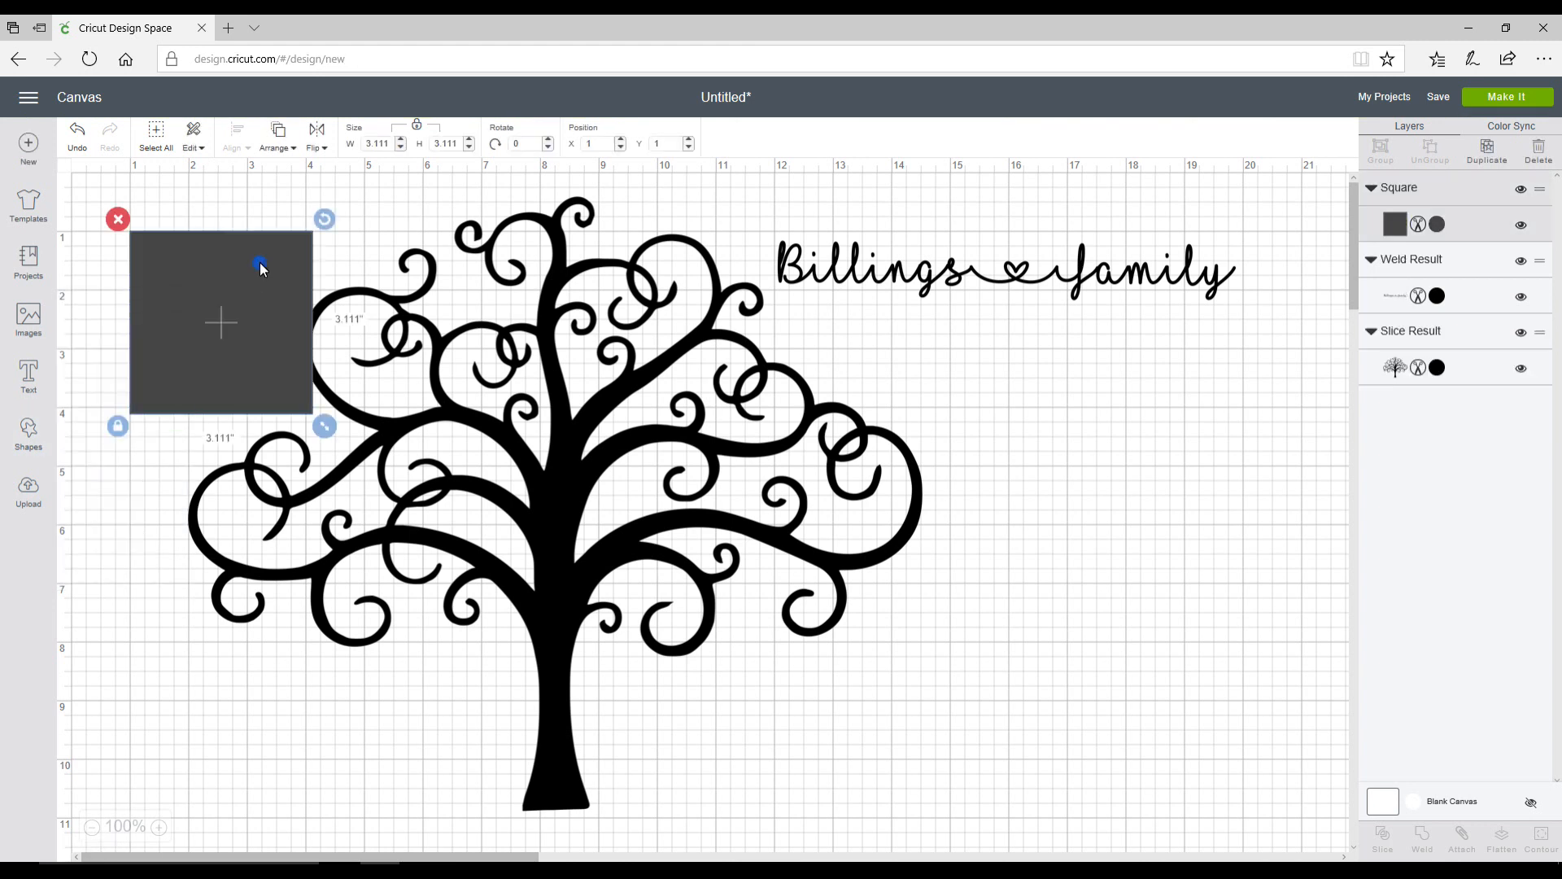
left_click(115, 426)
left_click_drag(322, 428, 298, 352)
left_click_drag(265, 270, 612, 705)
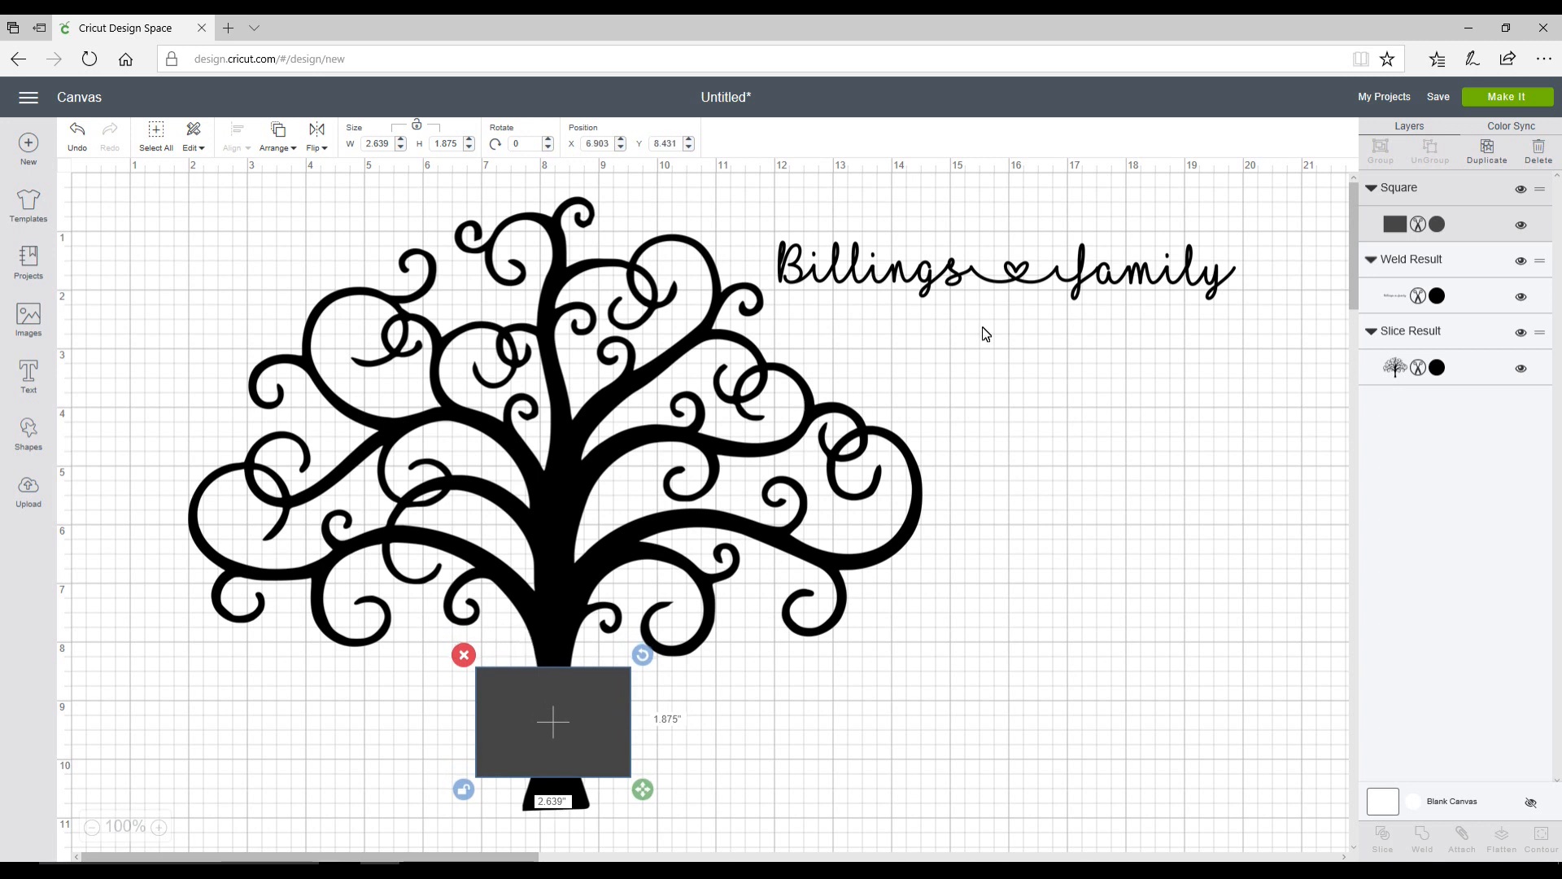
Step: Place the family-name text across the trunk and resize the rectangle to about 2.72 by 1.68 inches to suit it
left_click_drag(1038, 275, 590, 721)
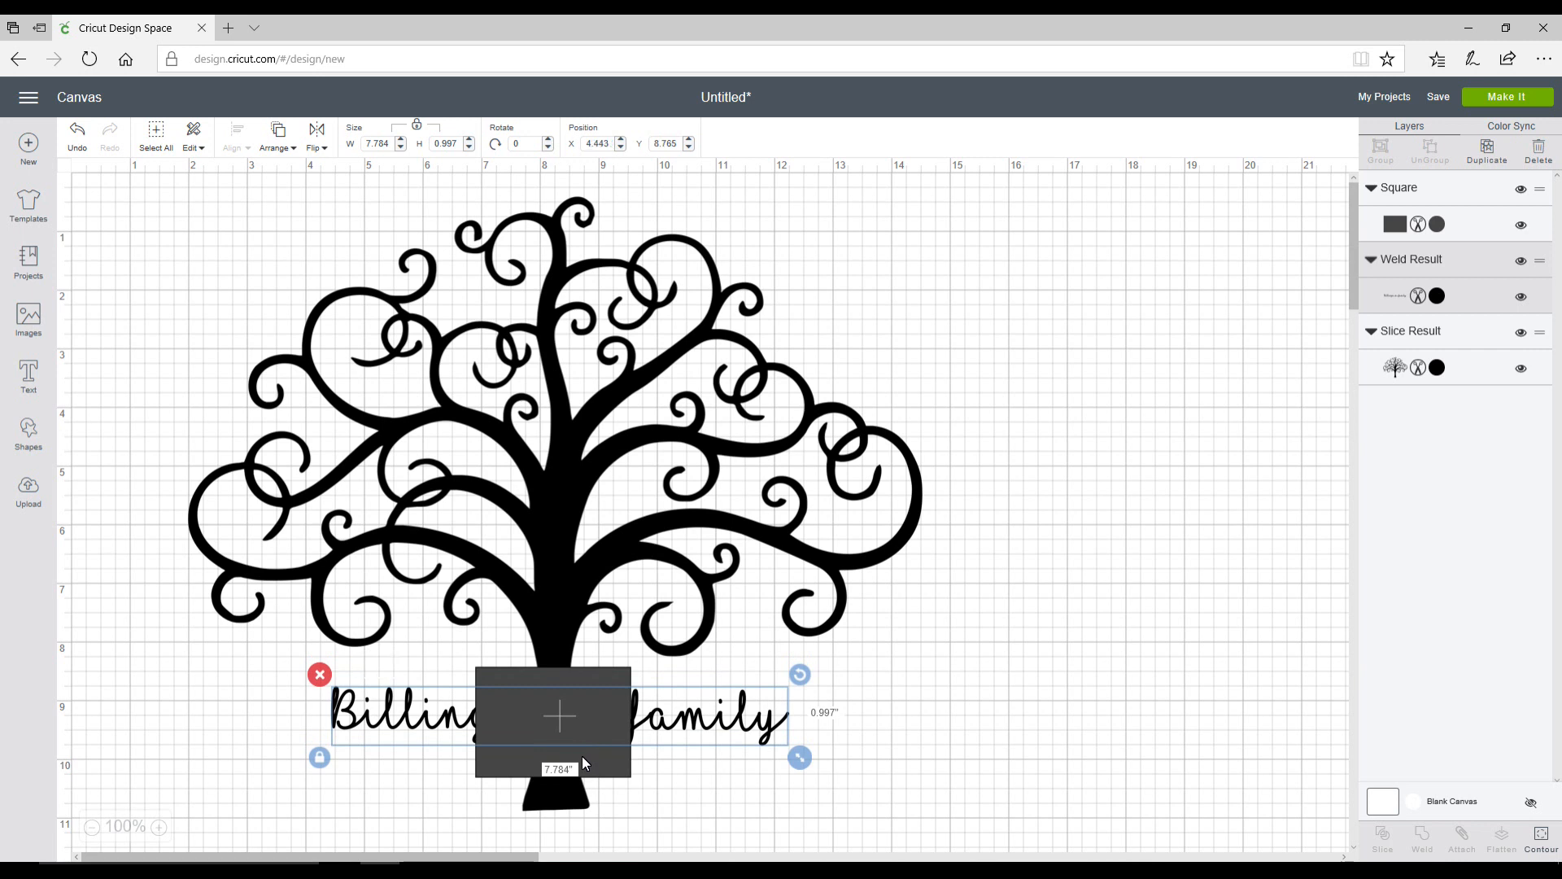
left_click(581, 761)
left_click_drag(651, 802, 650, 782)
left_click_drag(598, 695, 589, 697)
left_click_drag(639, 779, 618, 732)
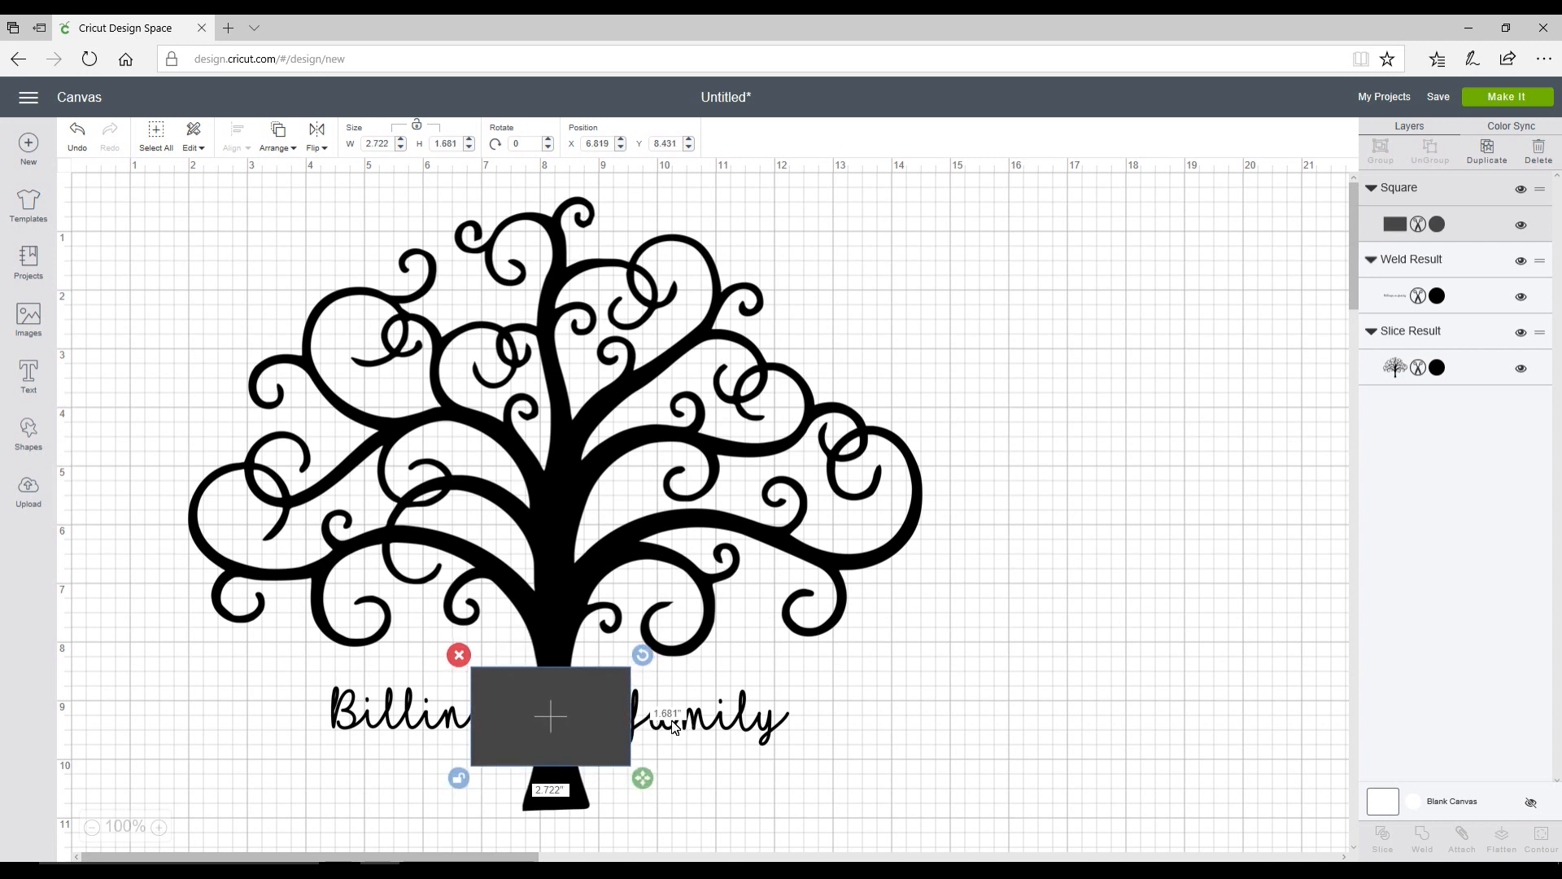
Step: Move the family-name text off the trunk to the empty canvas area well to the right of the tree
left_click(680, 726)
left_click_drag(680, 726, 1136, 252)
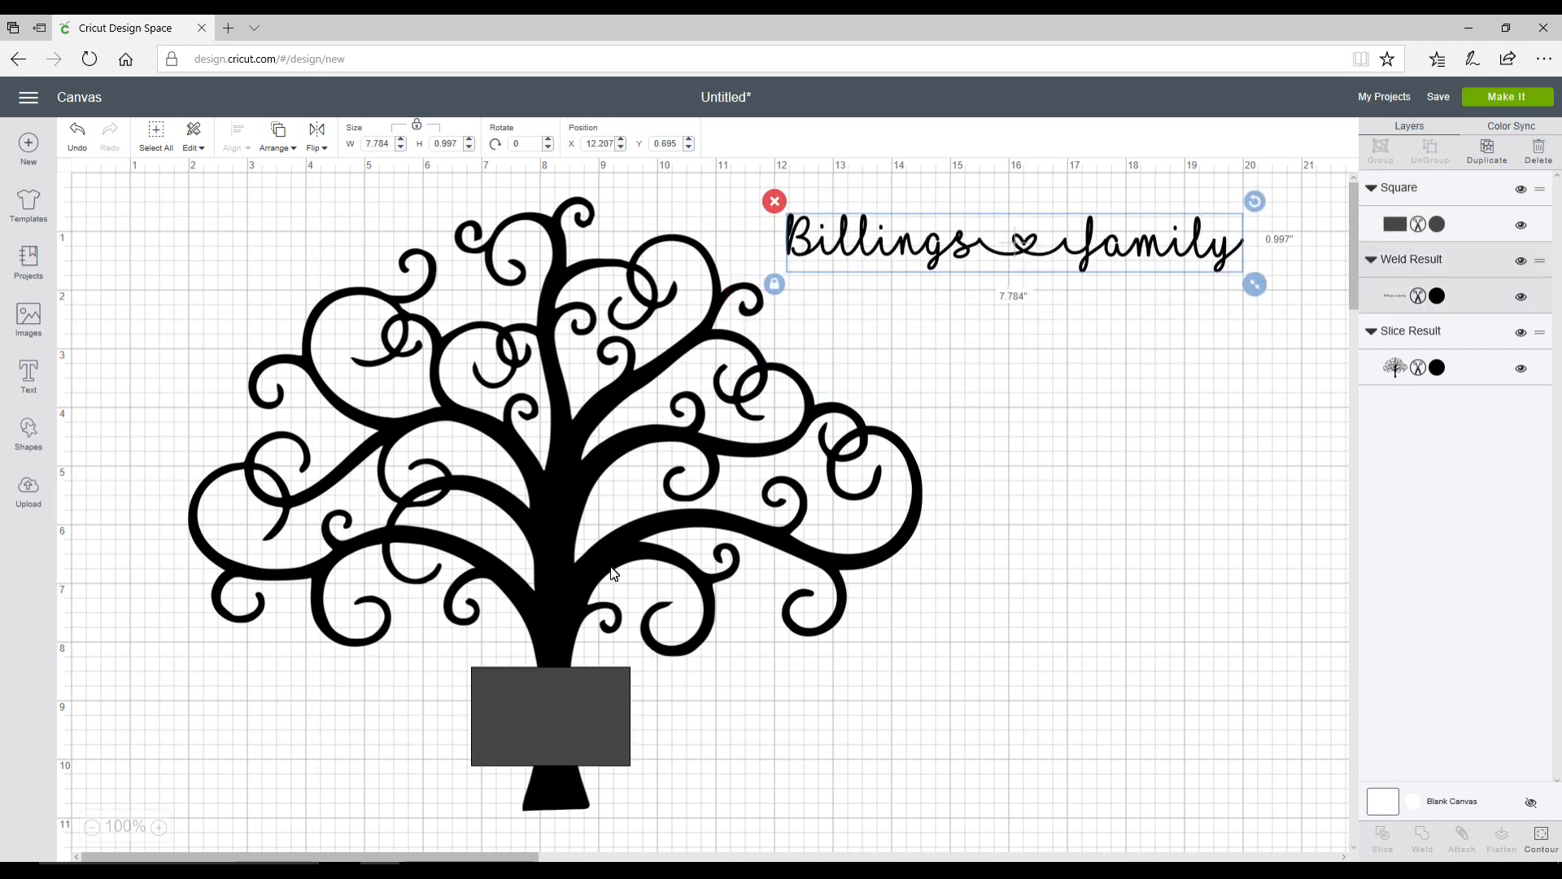
left_click_drag(127, 217, 674, 800)
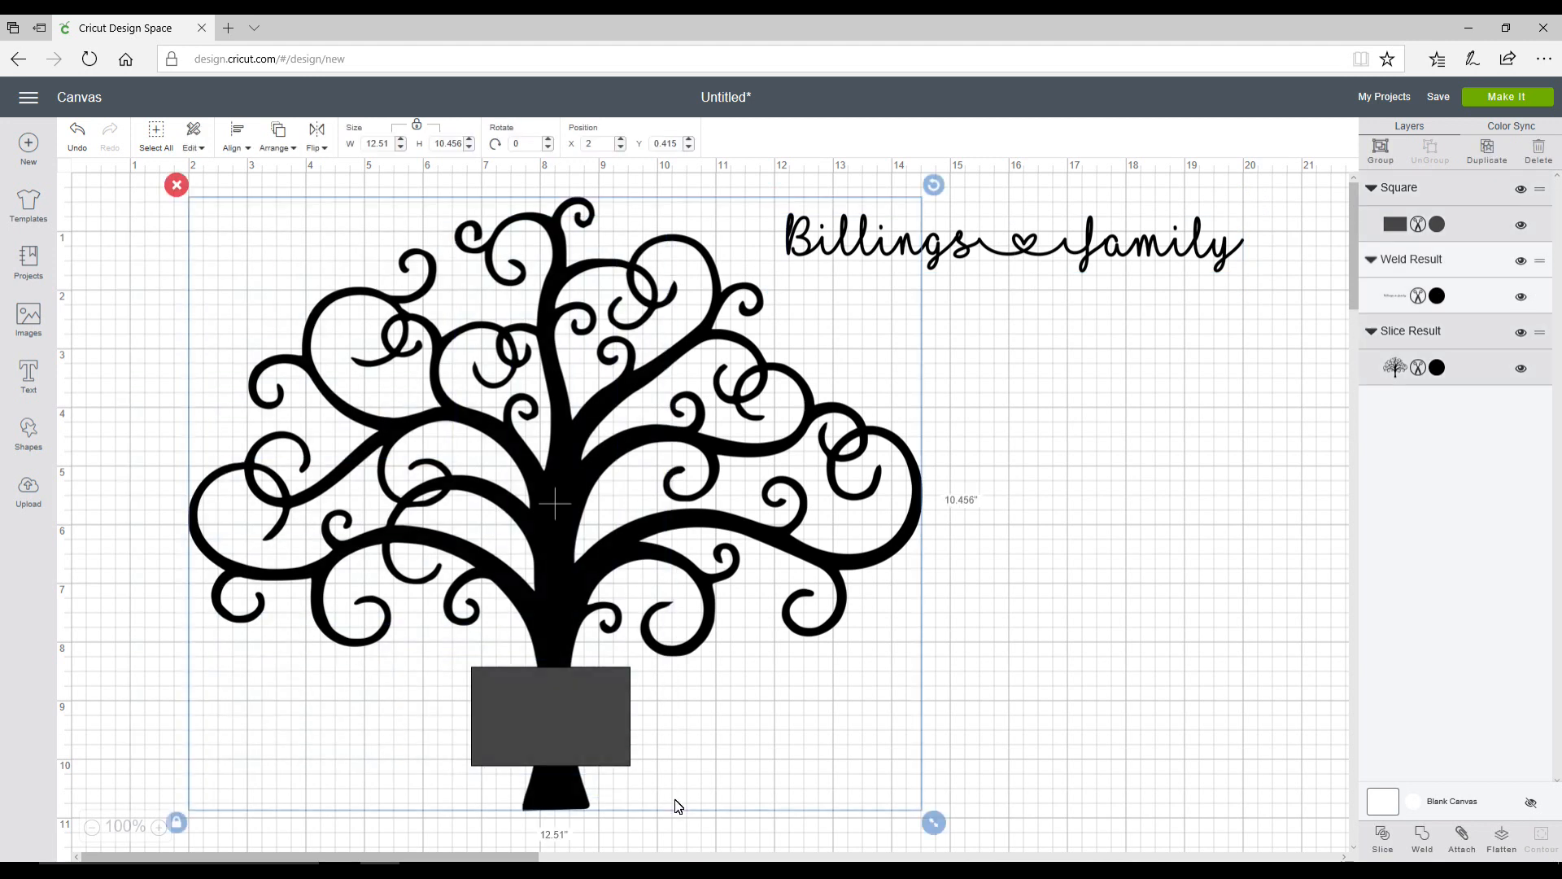
left_click_drag(1024, 257, 1337, 249)
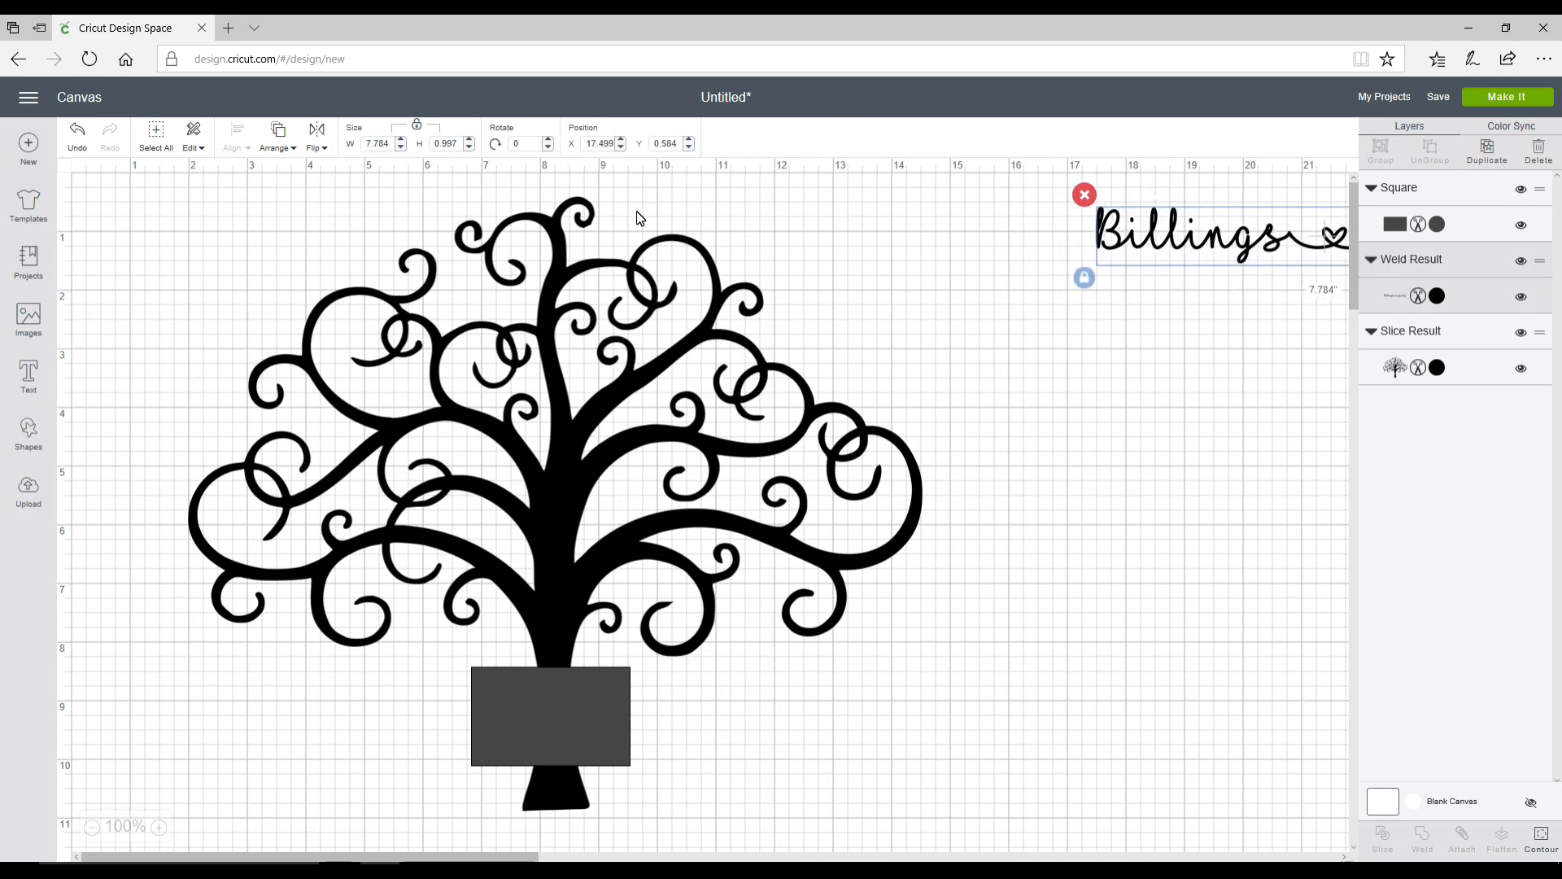
Step: Slice the tree with the rectangle and delete the three cut pieces to leave a gap in the trunk
left_click_drag(157, 225, 915, 799)
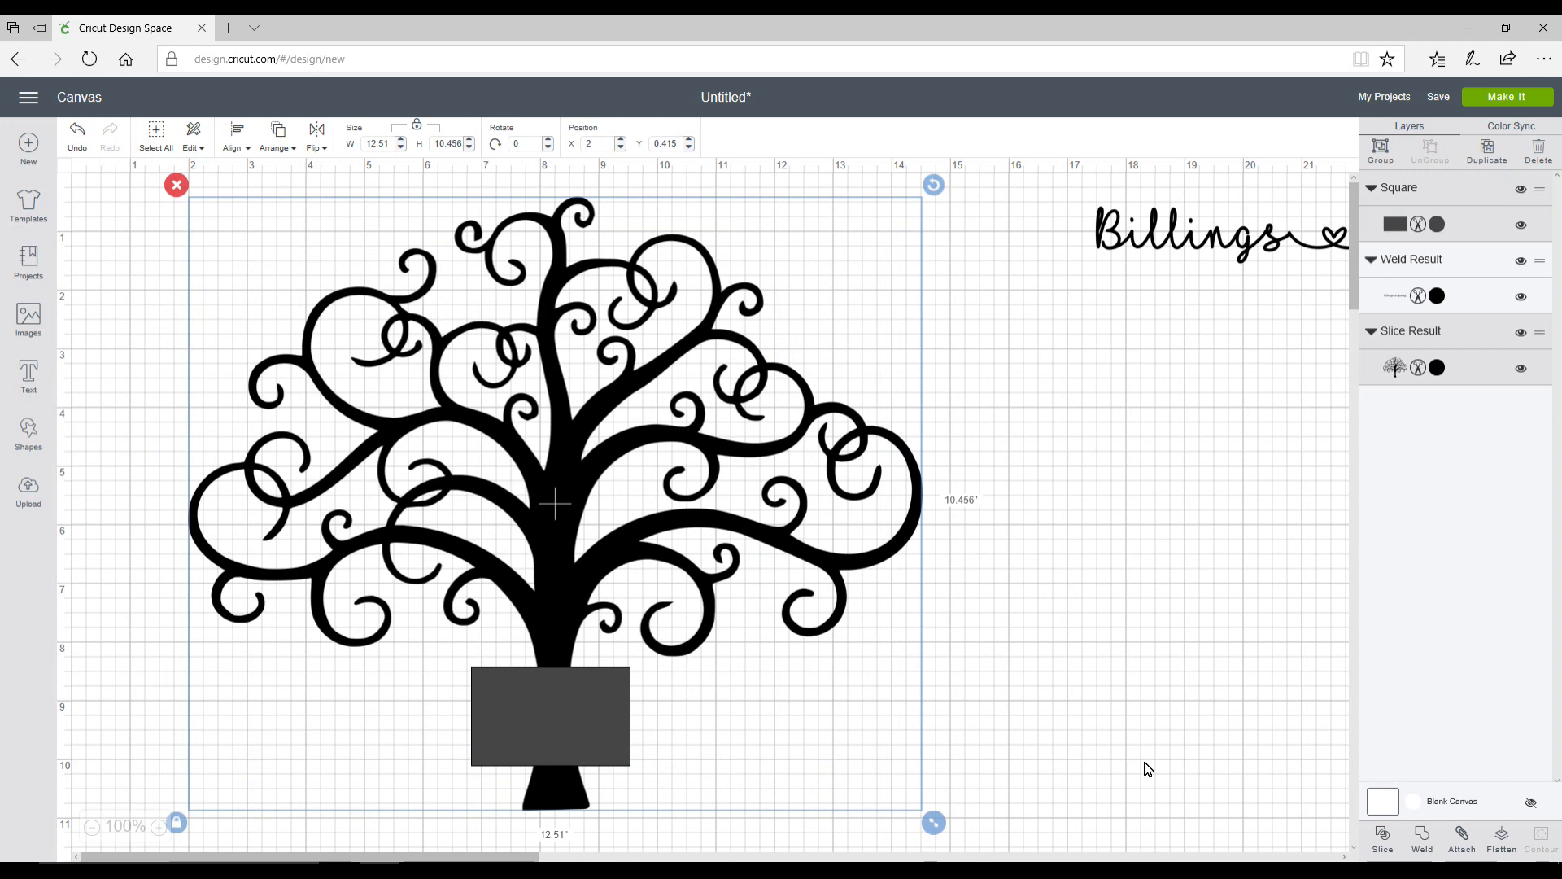
left_click(1383, 836)
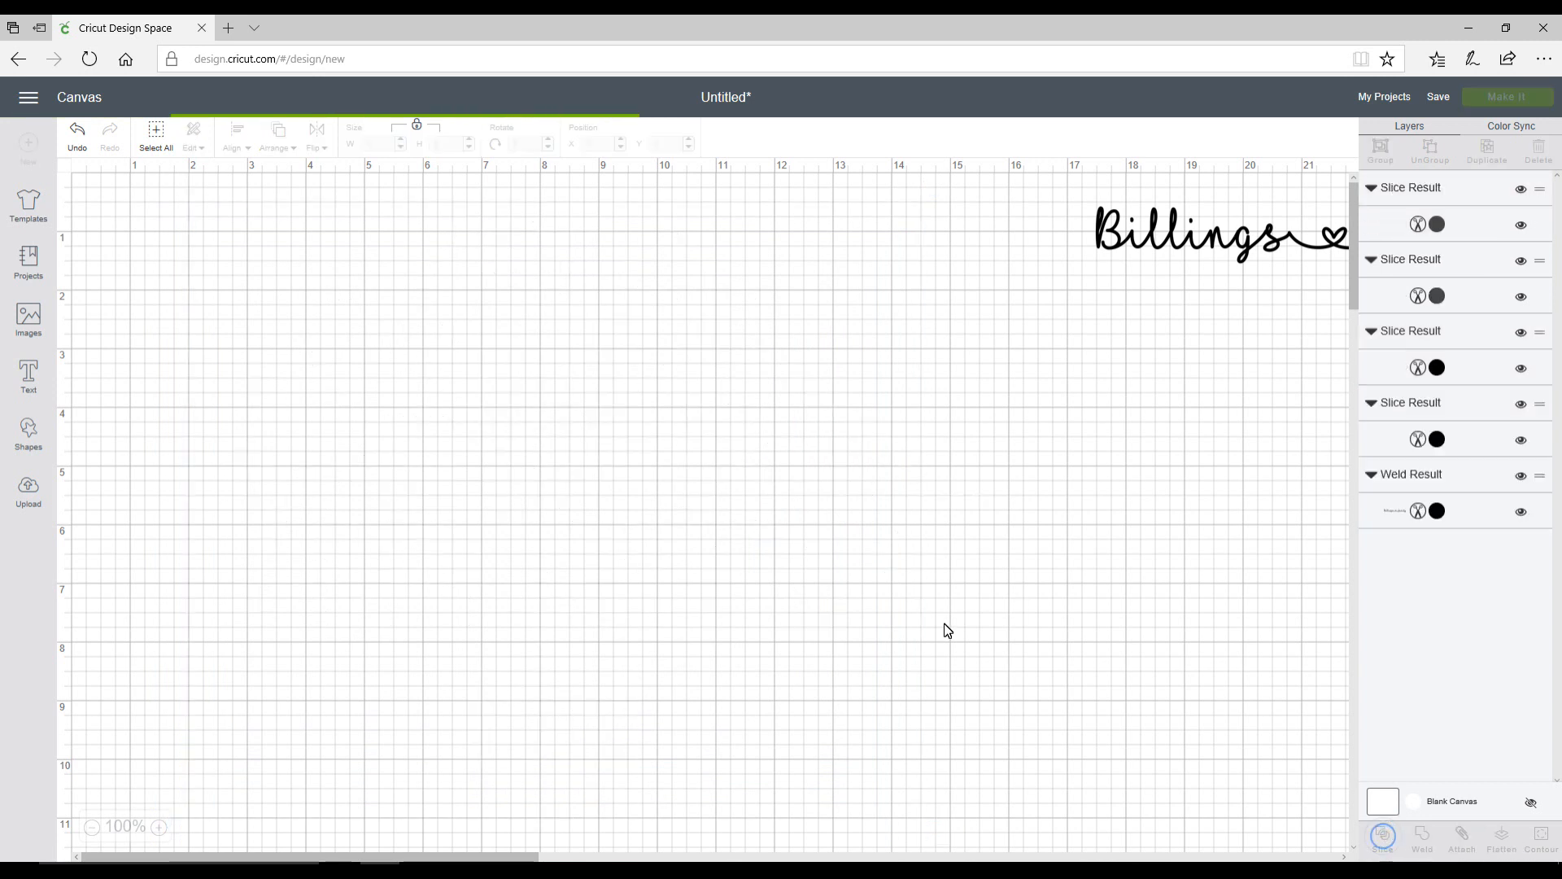
left_click(553, 713)
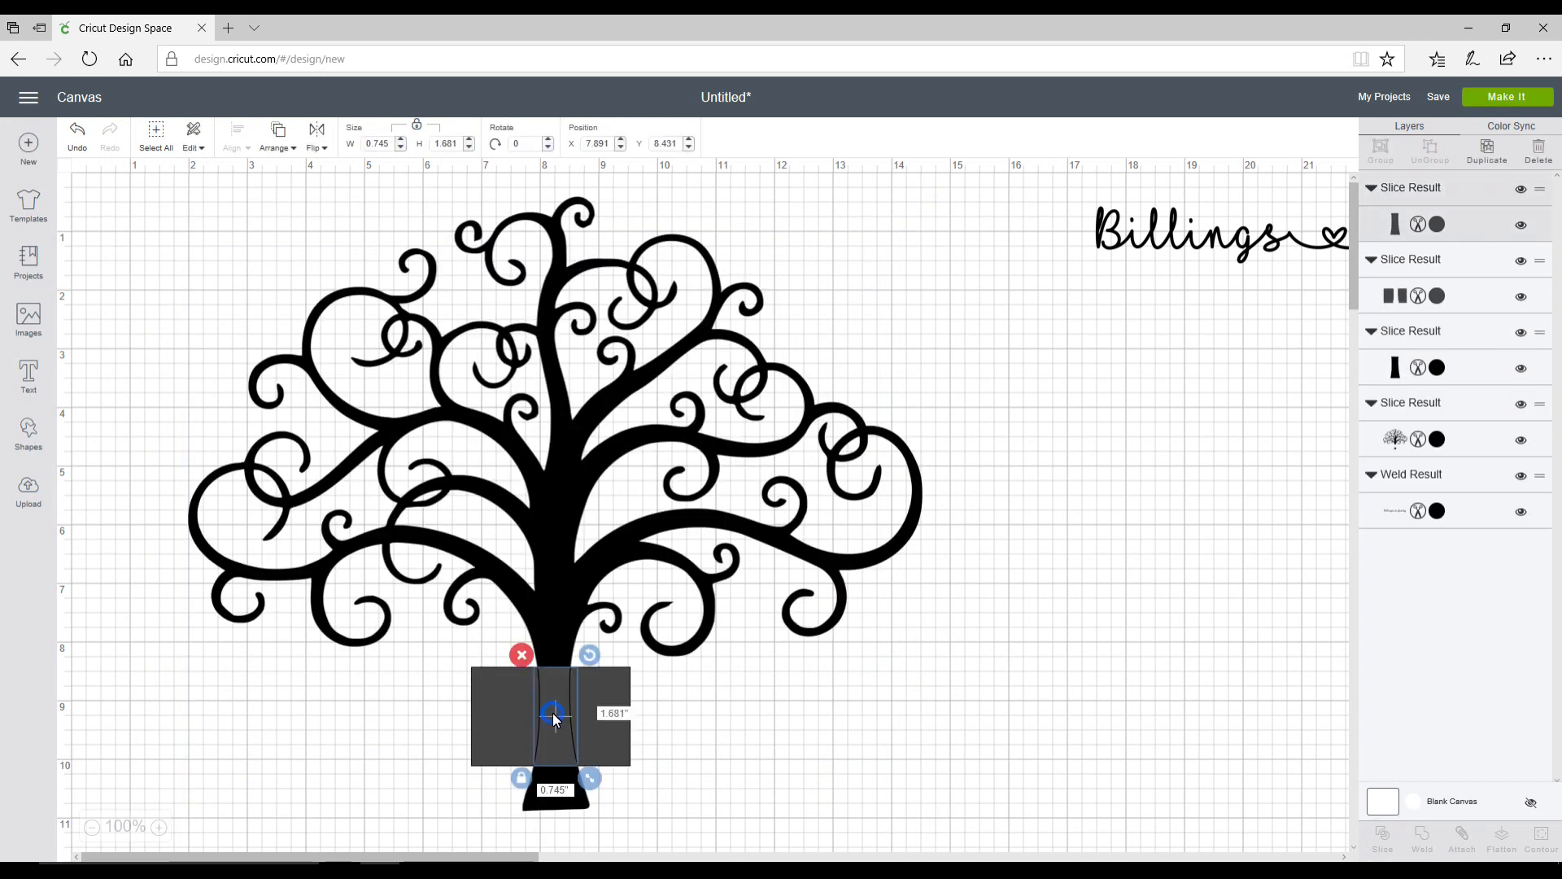
key("Delete")
left_click(553, 712)
key("Delete")
left_click(553, 712)
key("Delete")
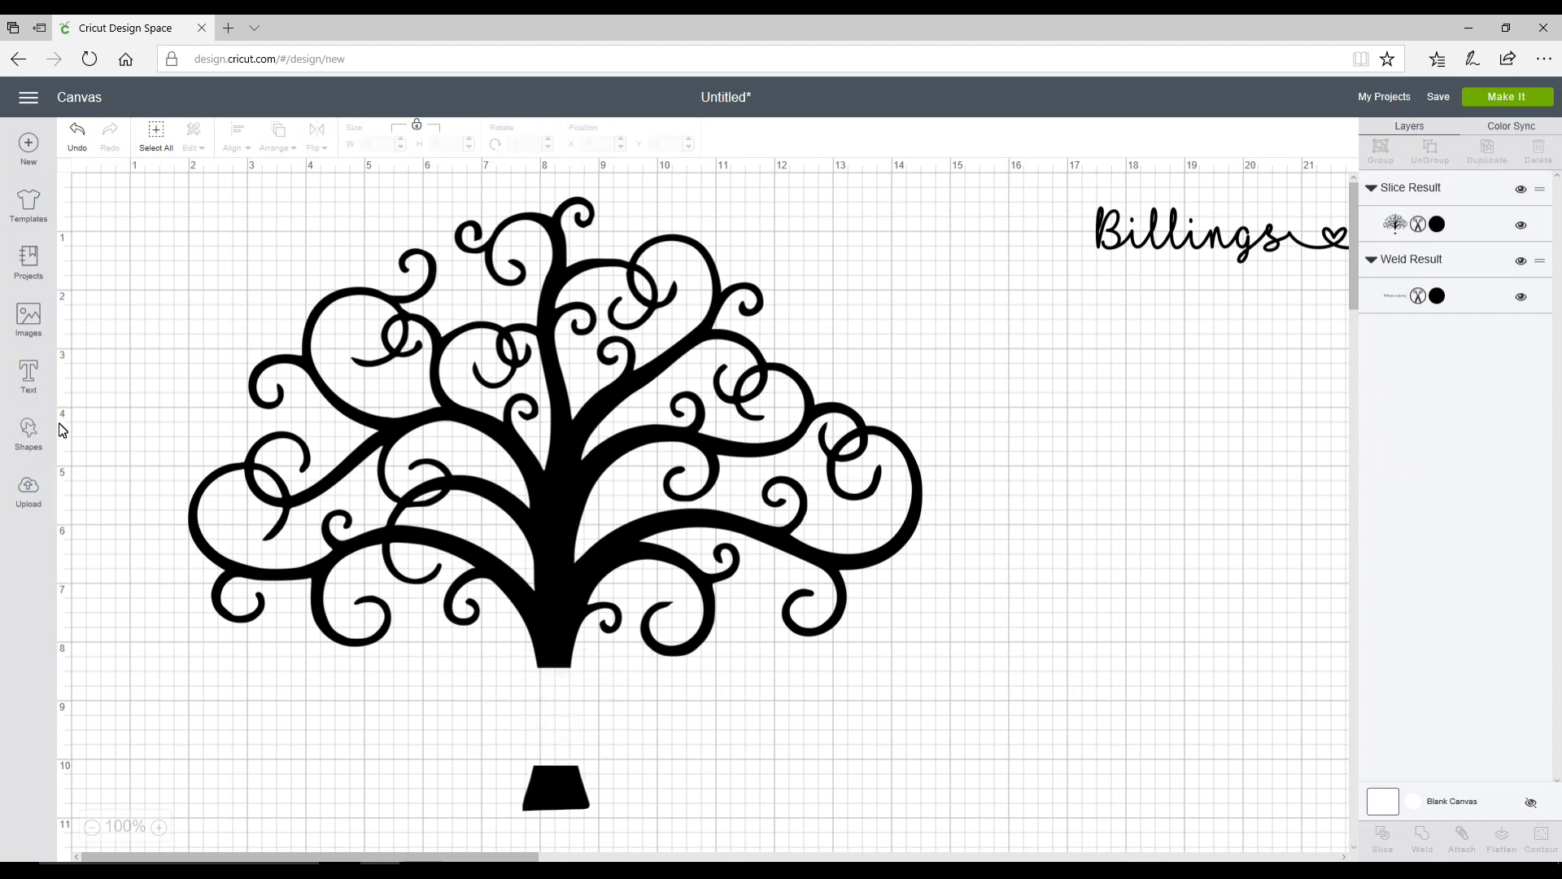
Step: Insert another square, unlock its proportions and stretch it into a bar about 8.46 by 0.24 inches beneath the upper trunk
left_click(29, 431)
left_click(87, 327)
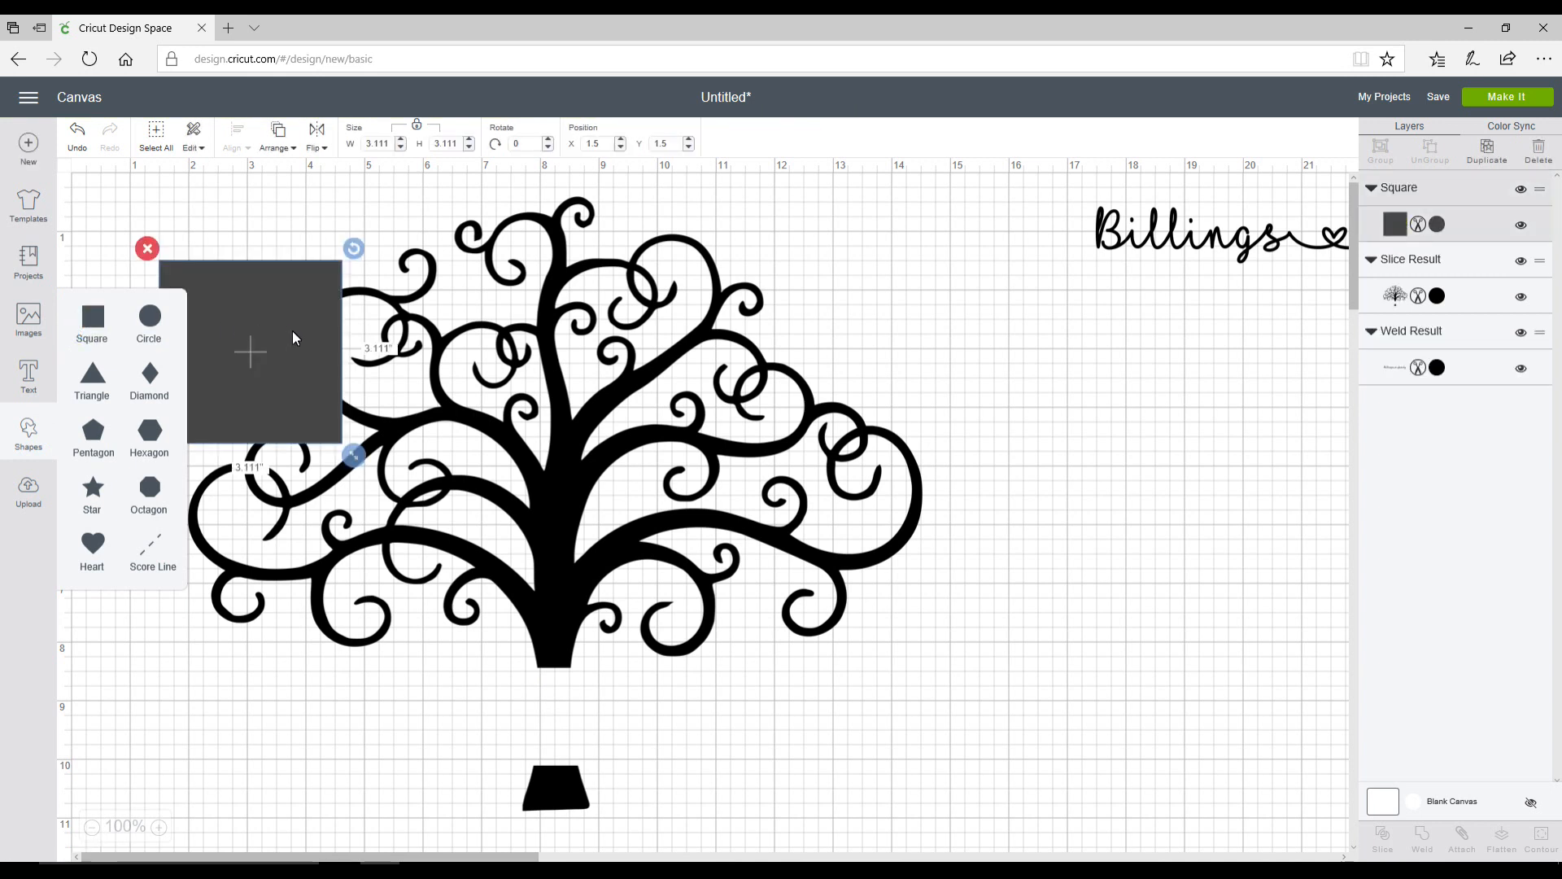
left_click(291, 330)
left_click(149, 457)
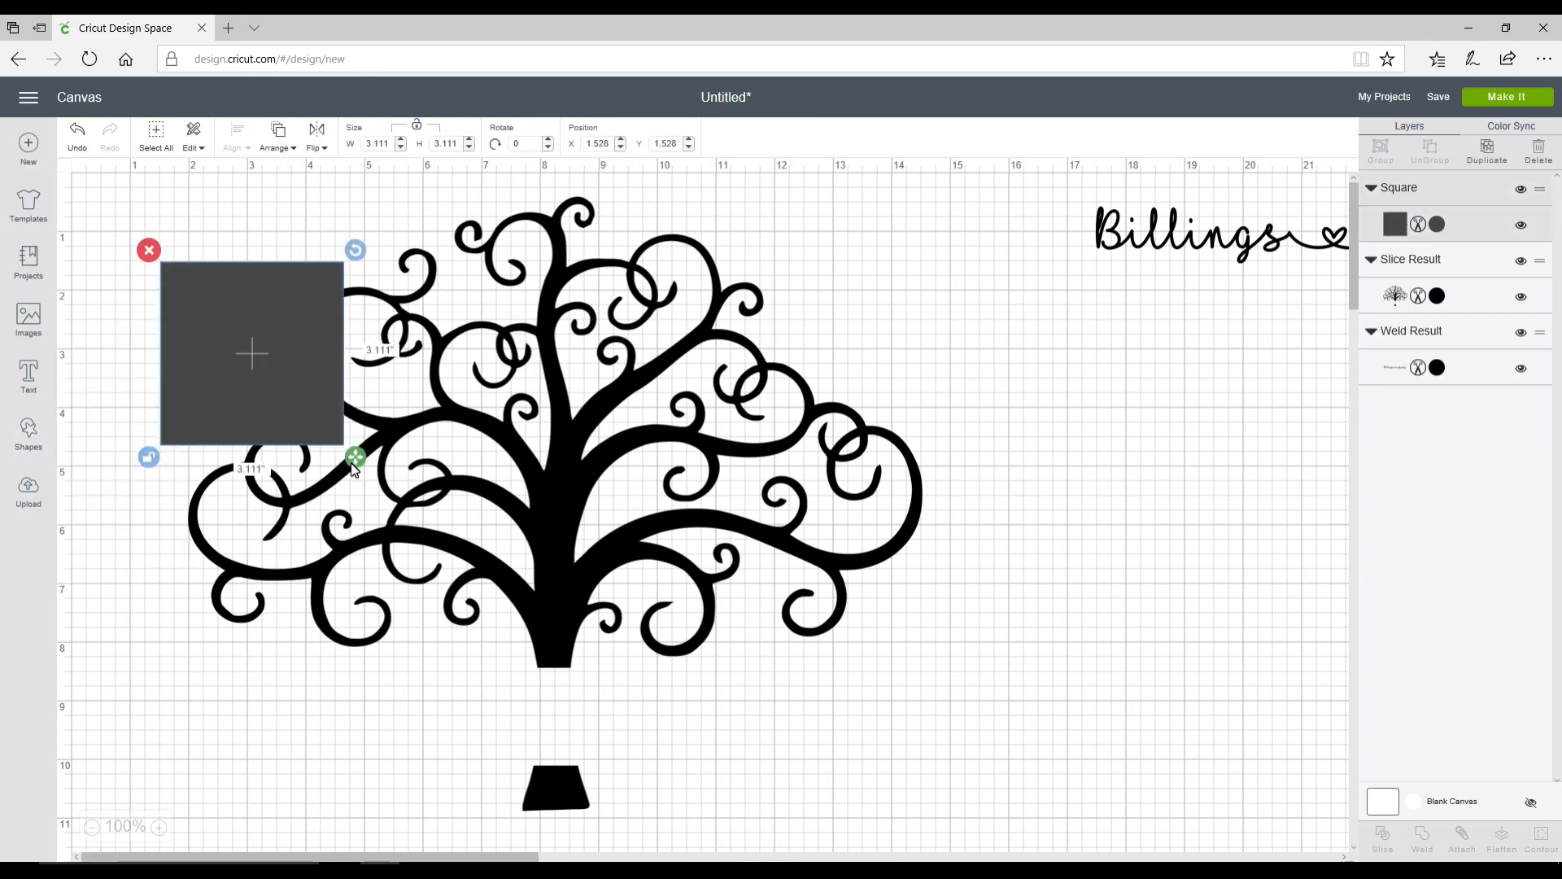
left_click_drag(355, 462, 735, 700)
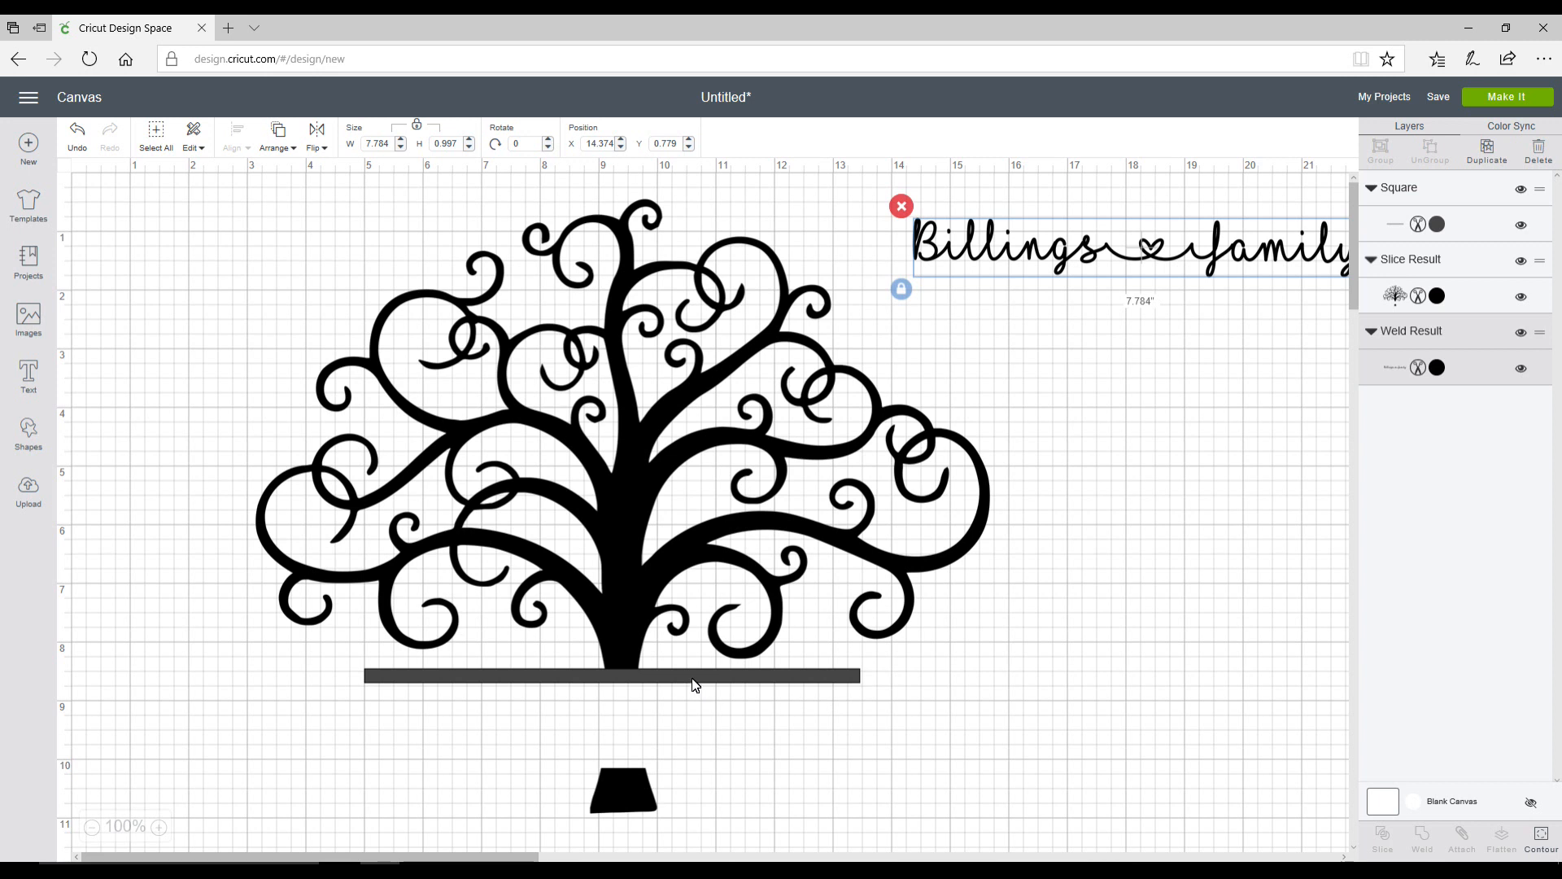
Step: Duplicate the horizontal bar and place the copy on top of the trunk's base, aligned with the first bar
left_click(694, 682)
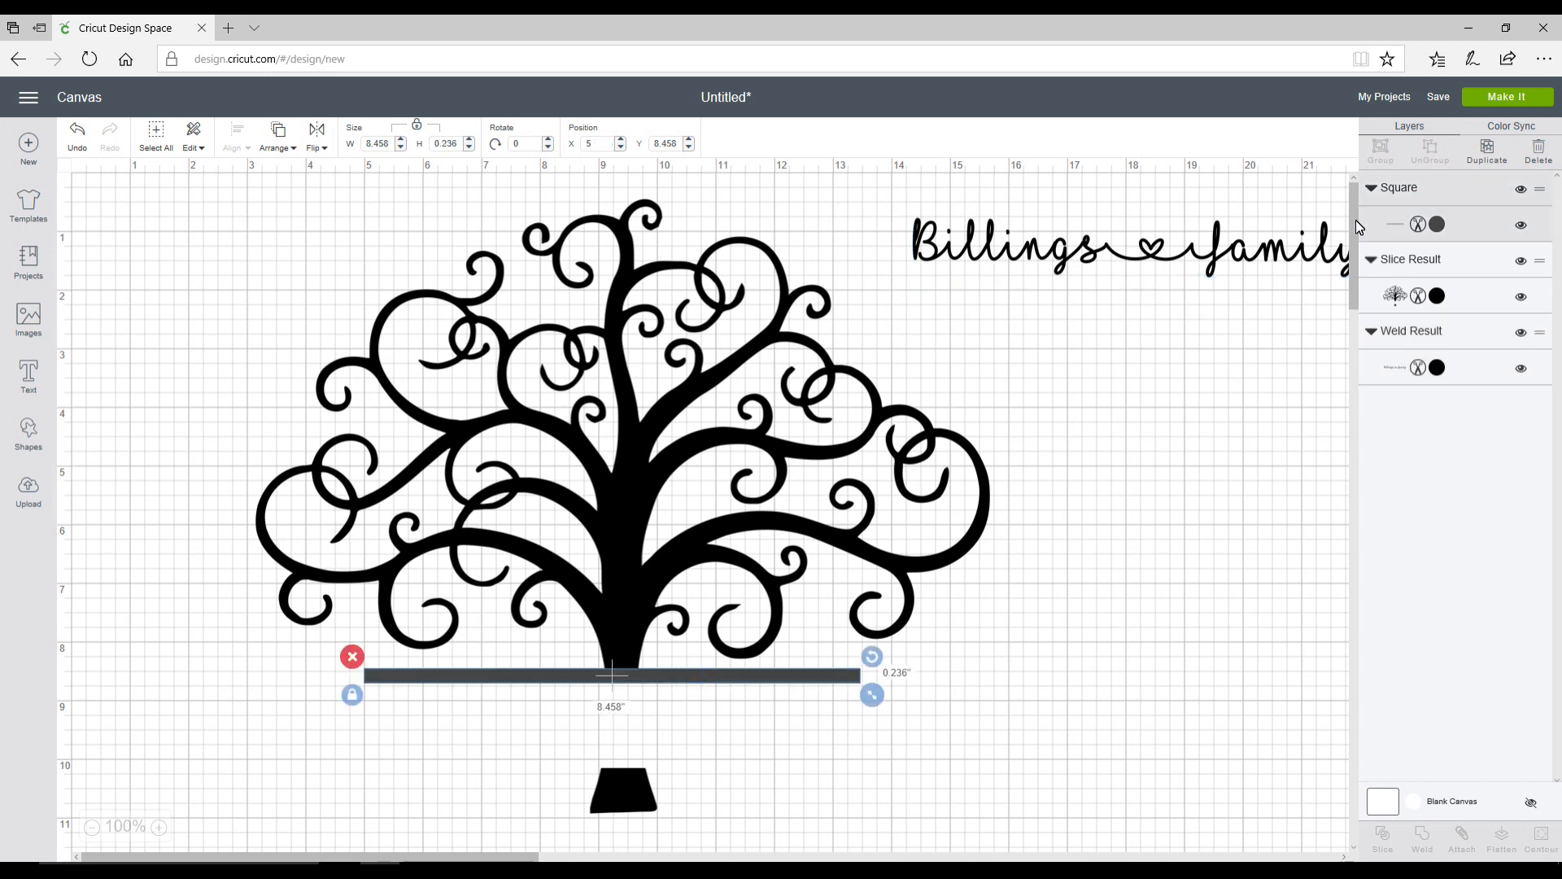
left_click(1487, 152)
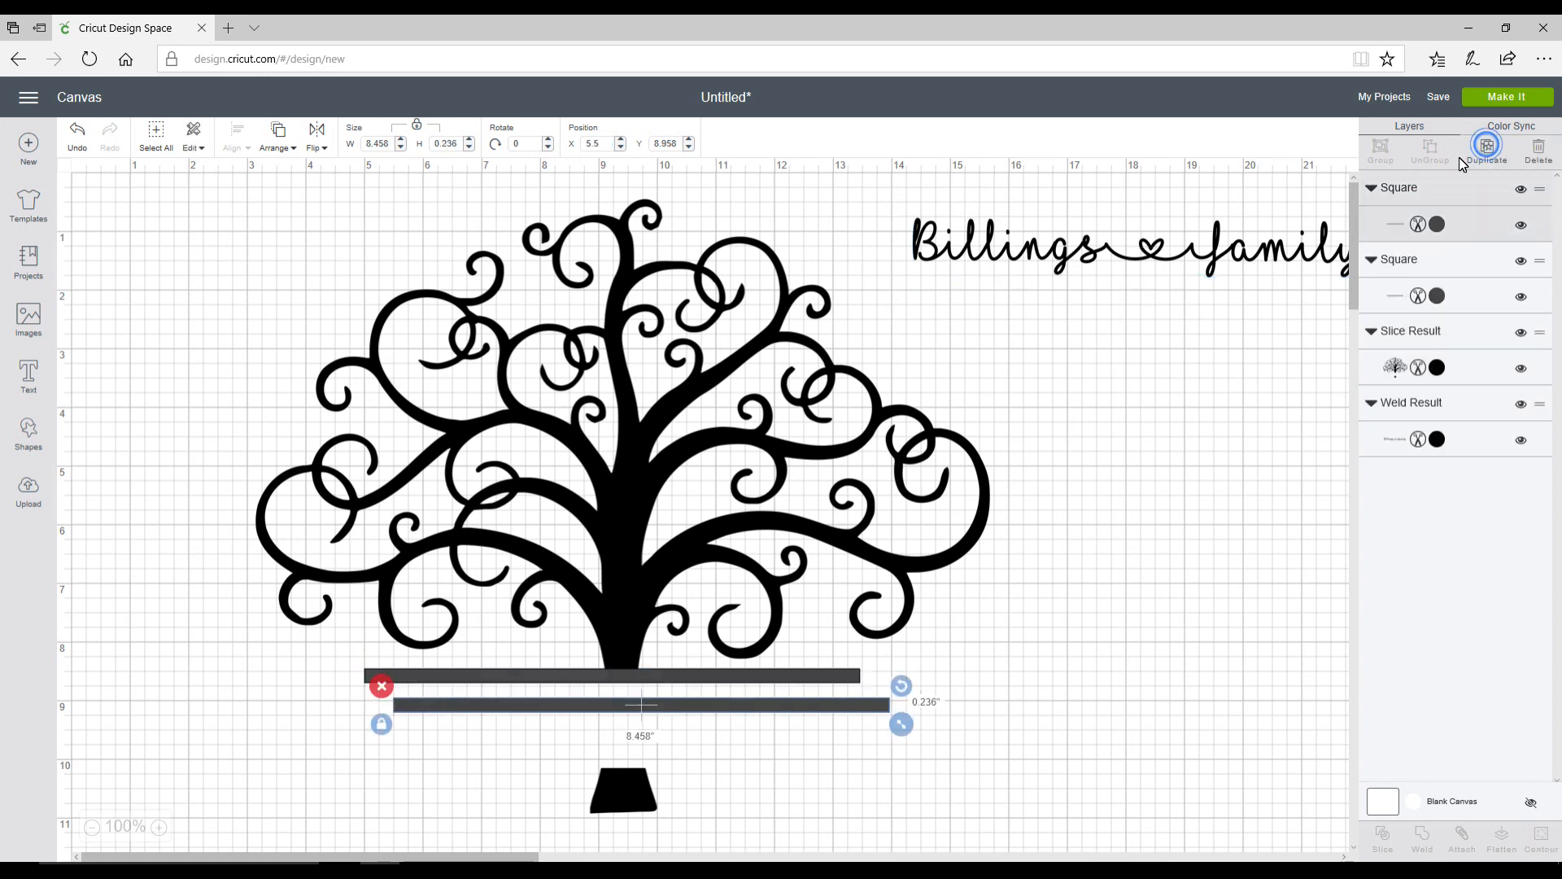
left_click_drag(722, 710, 689, 769)
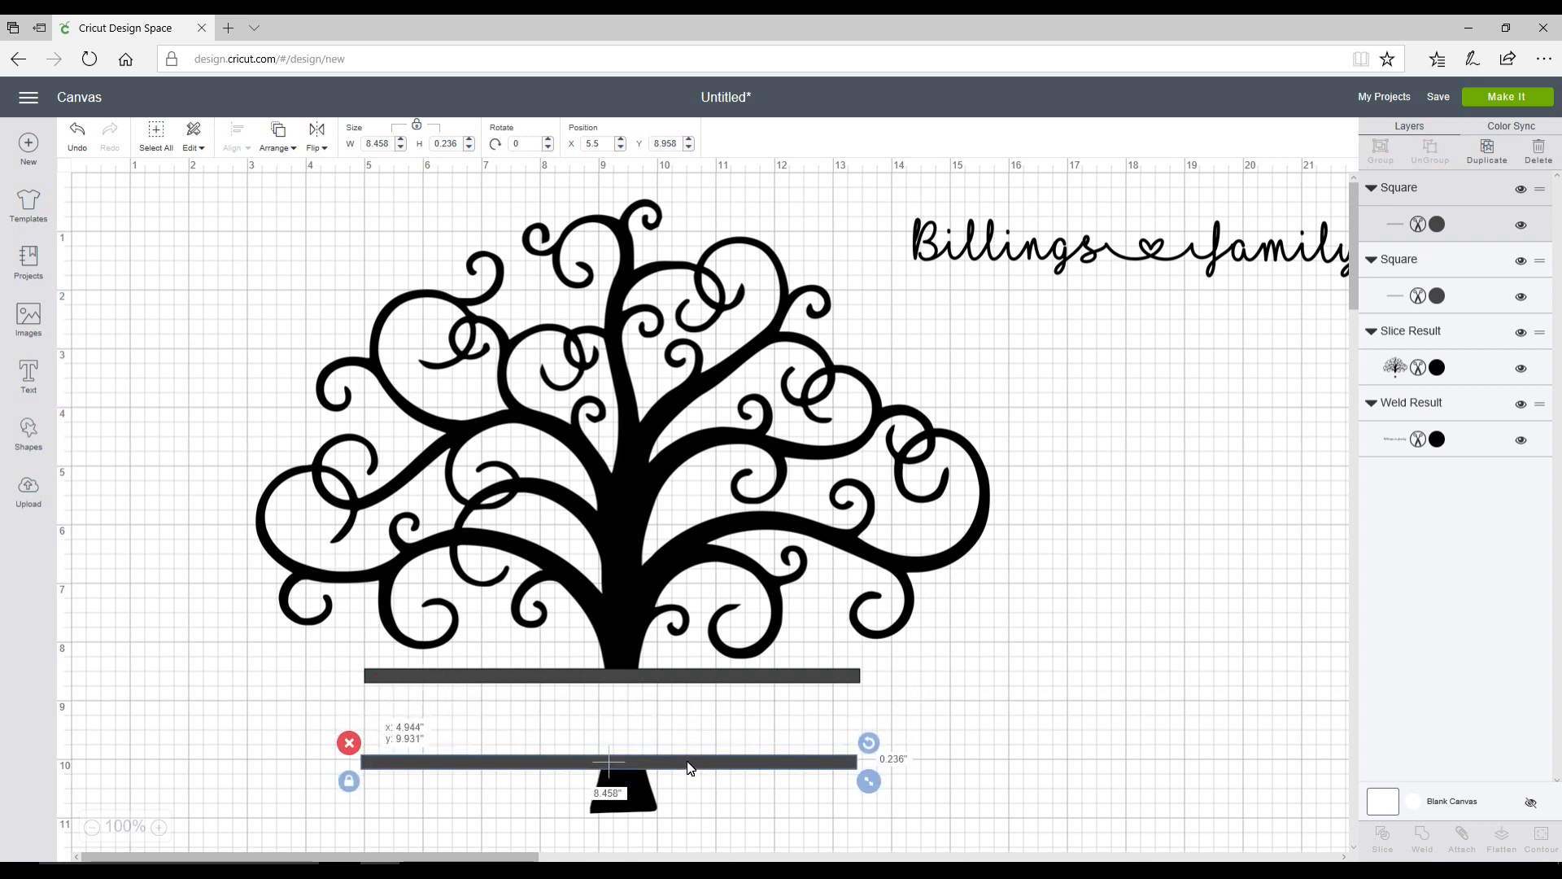
Step: Weld the two bars to the tree and place the family-name text between them
left_click_drag(177, 214, 1019, 808)
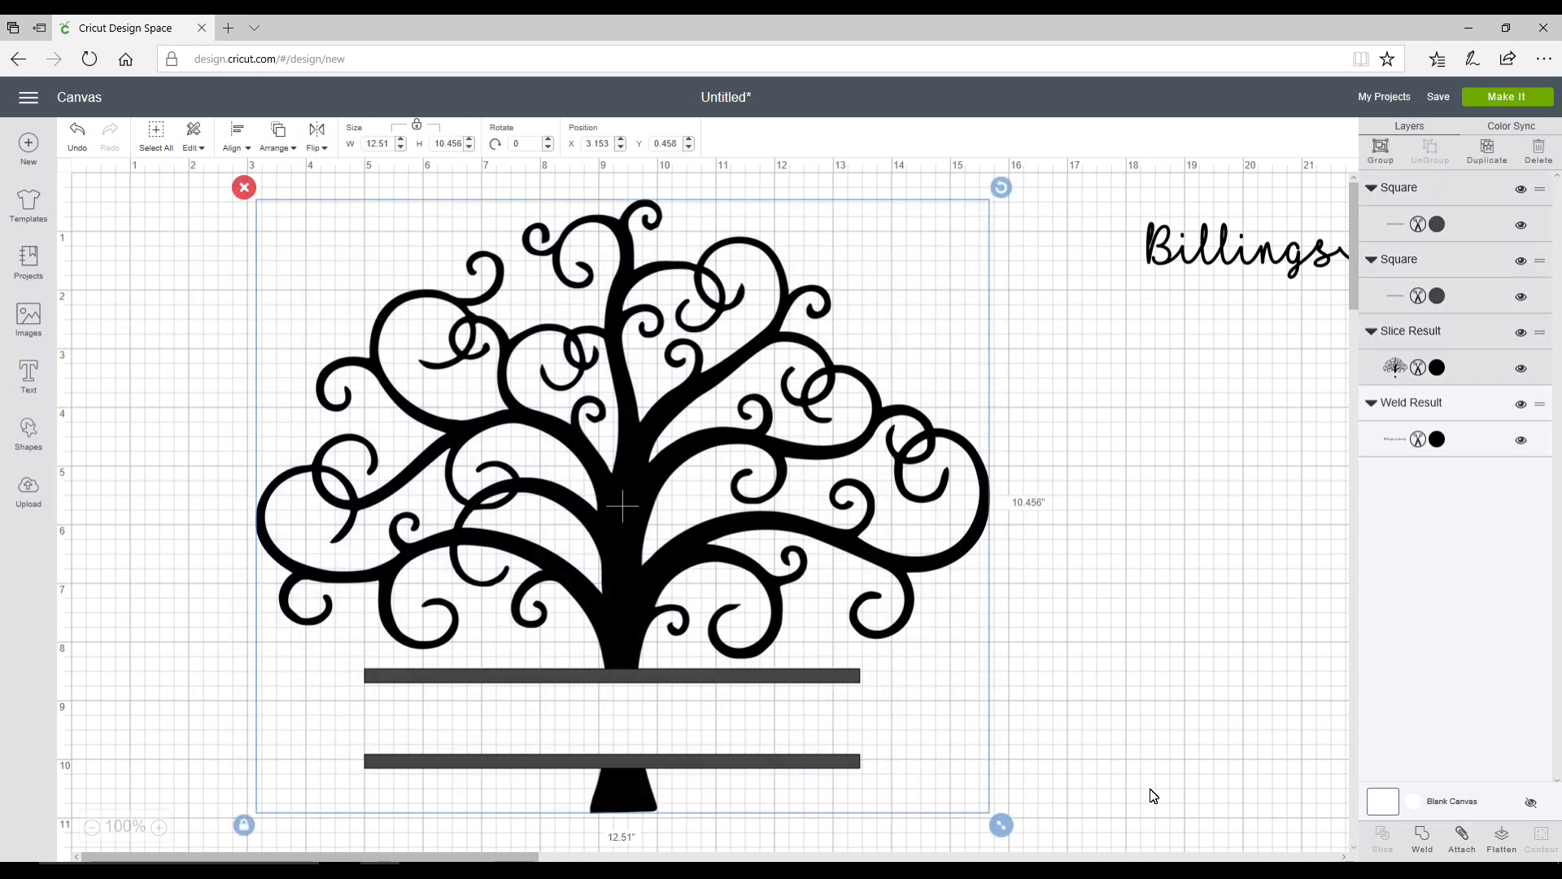
left_click(1421, 835)
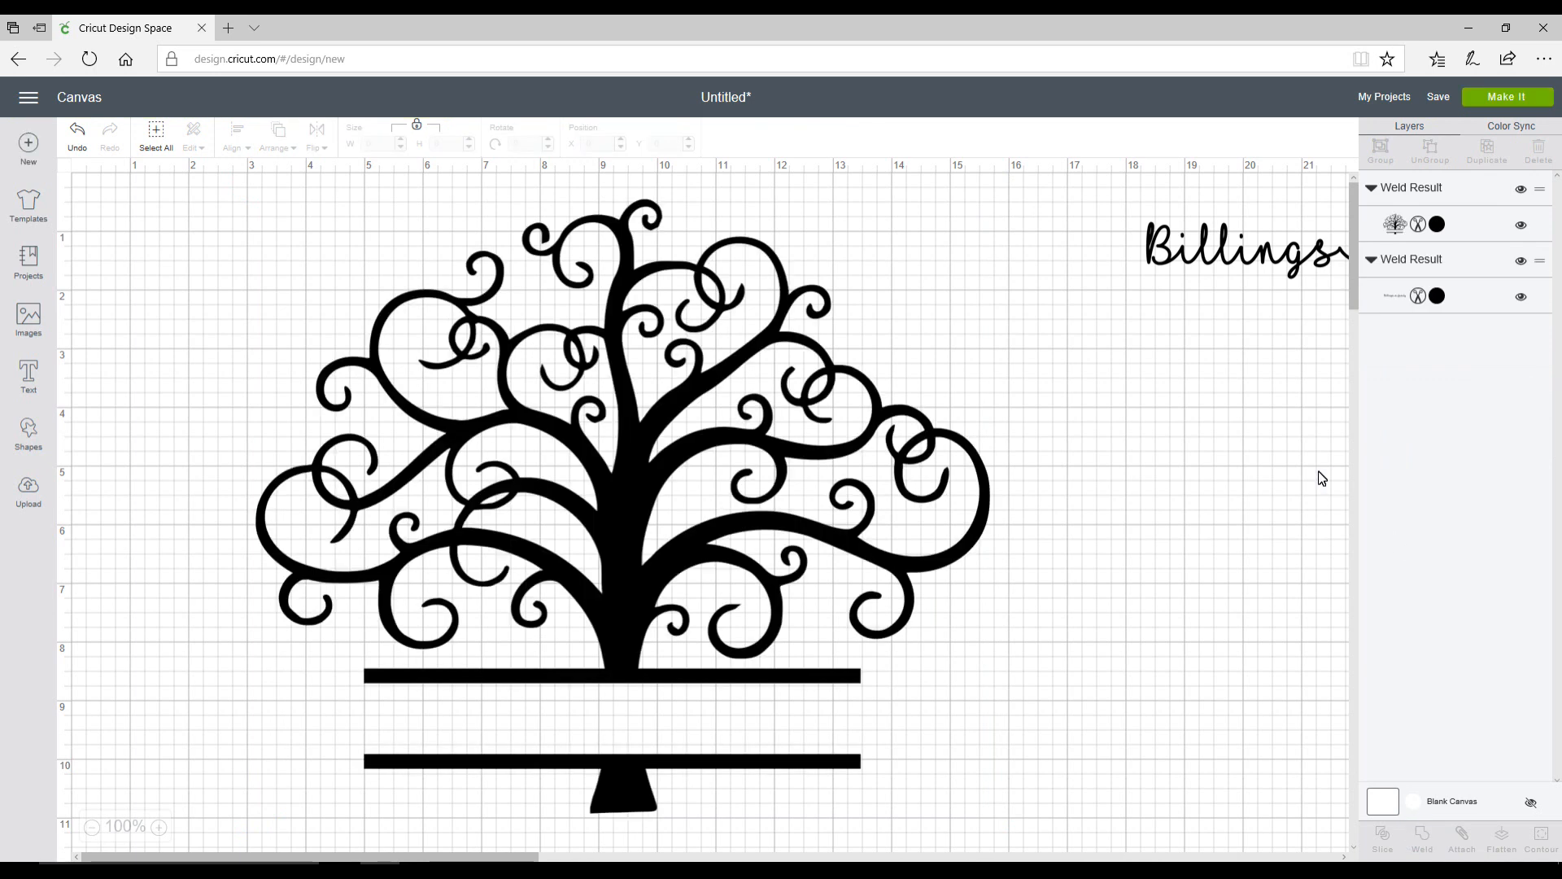
left_click_drag(1273, 250, 508, 716)
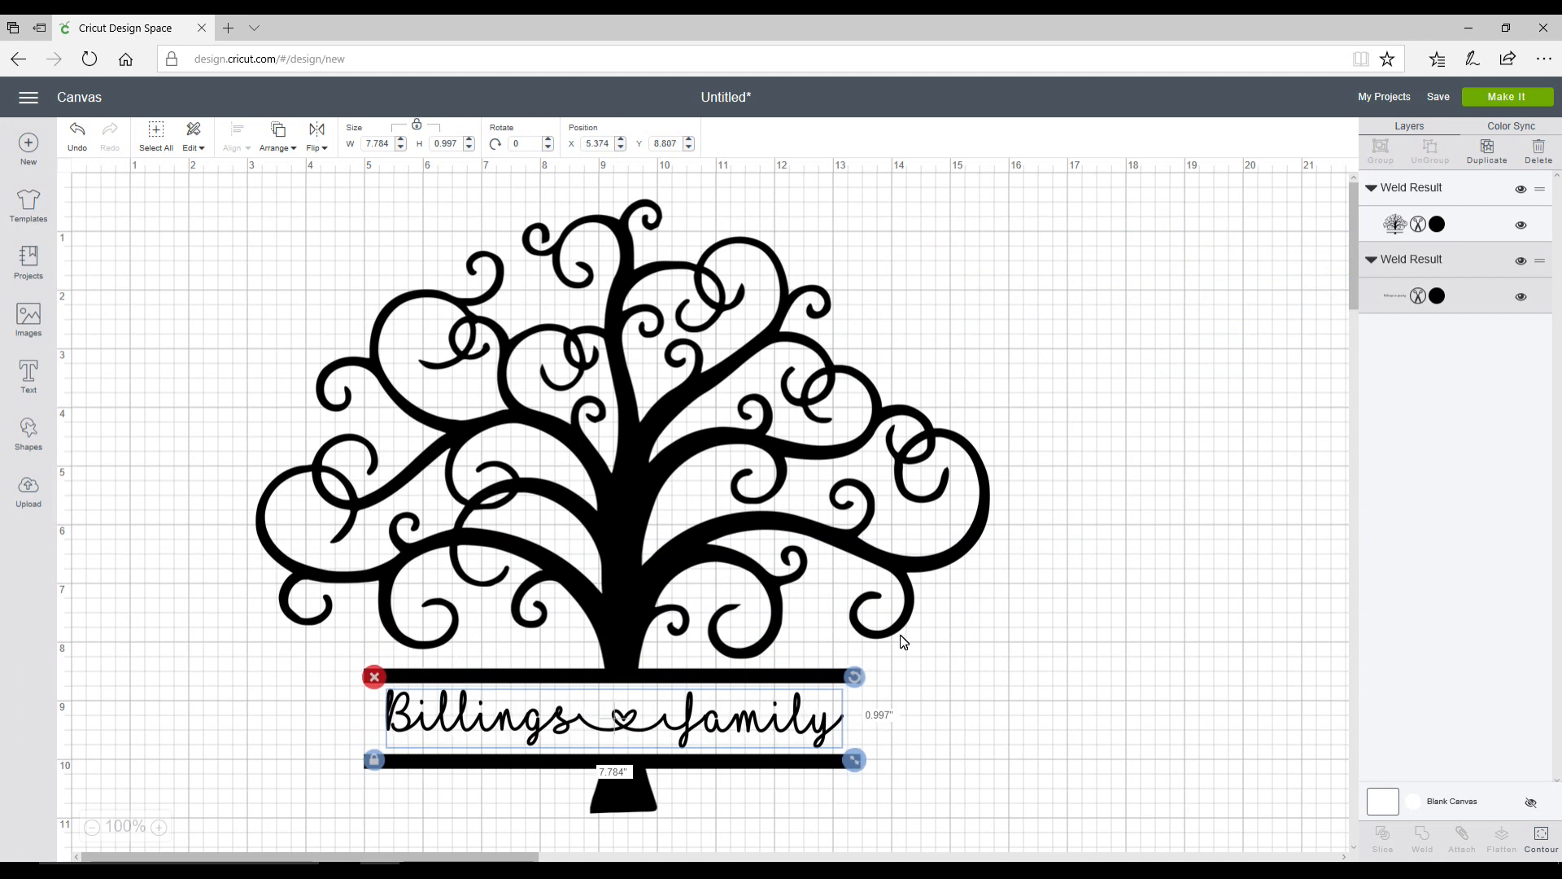
left_click(1181, 676)
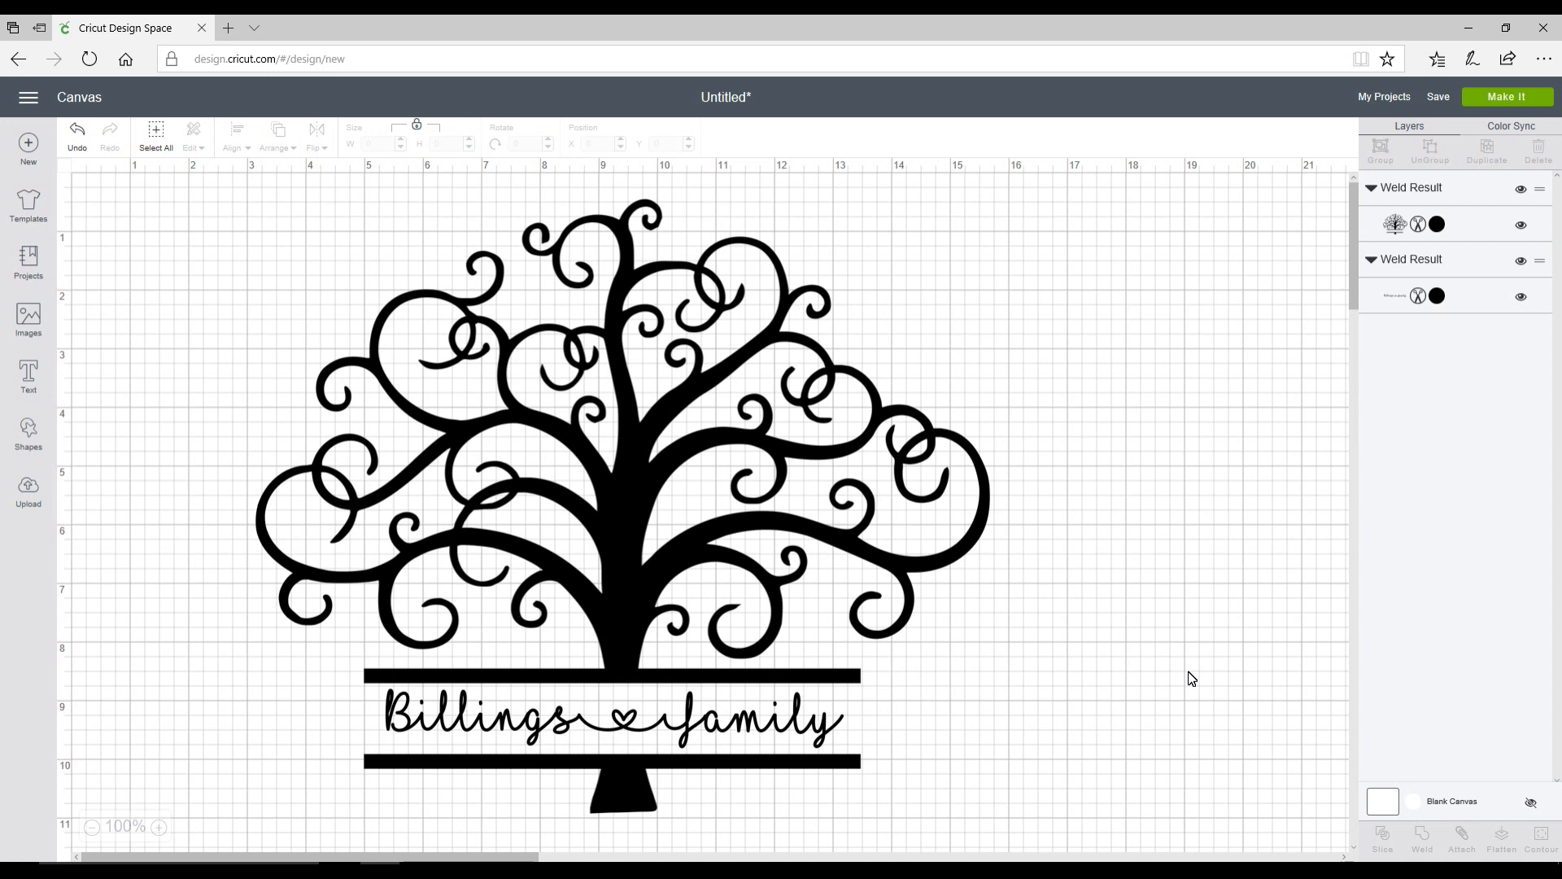
Step: Insert a heart, scale it to about 1.73 by 1.63 inches and place it inside the tree's upper-left branch loop
left_click(30, 431)
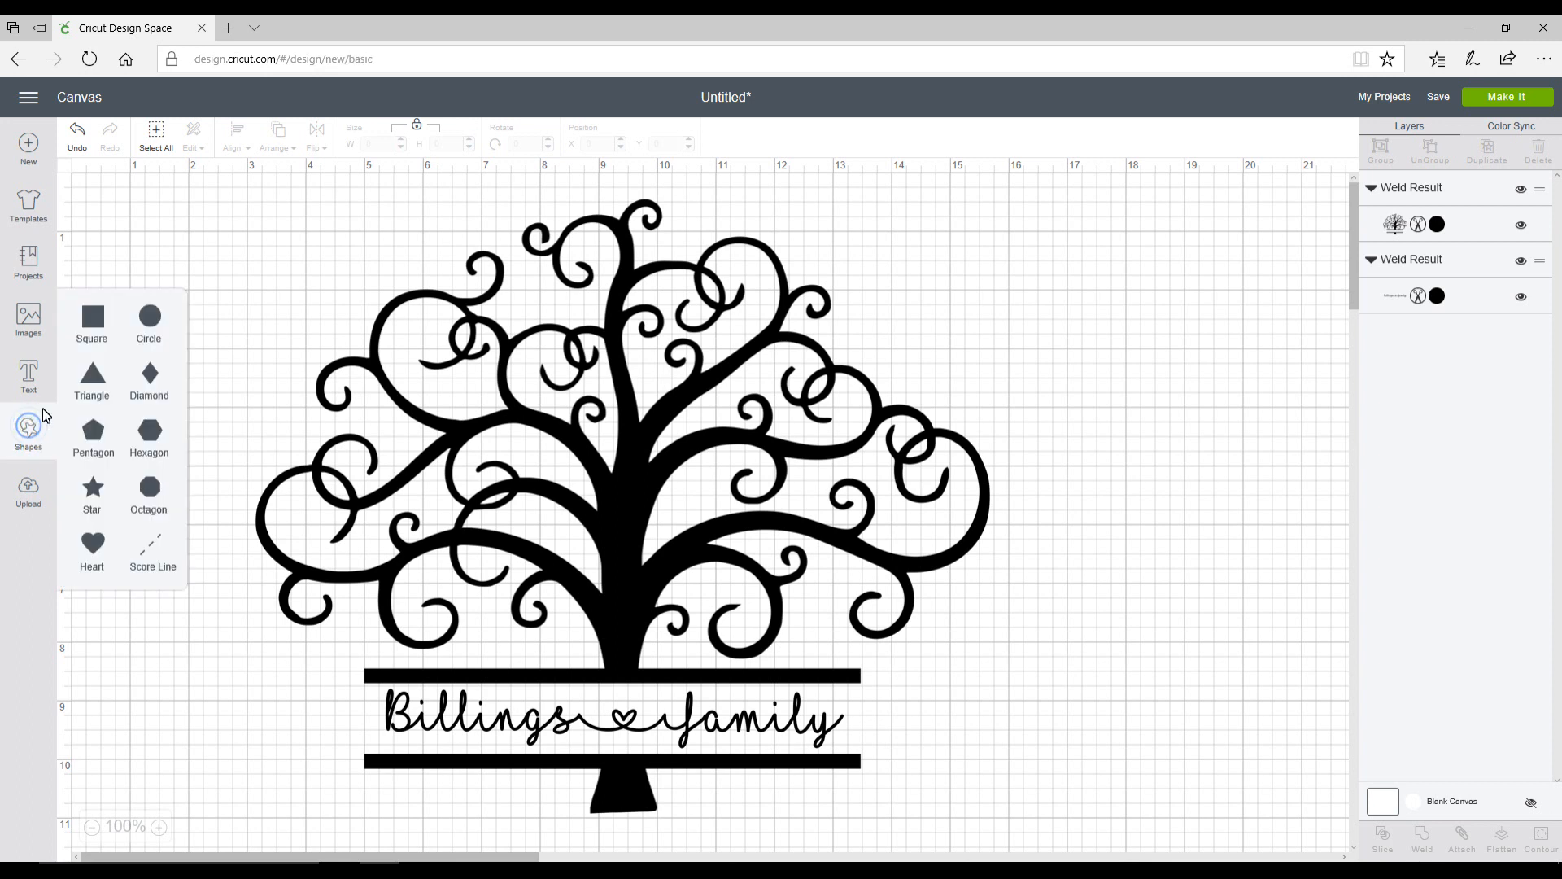
left_click(92, 545)
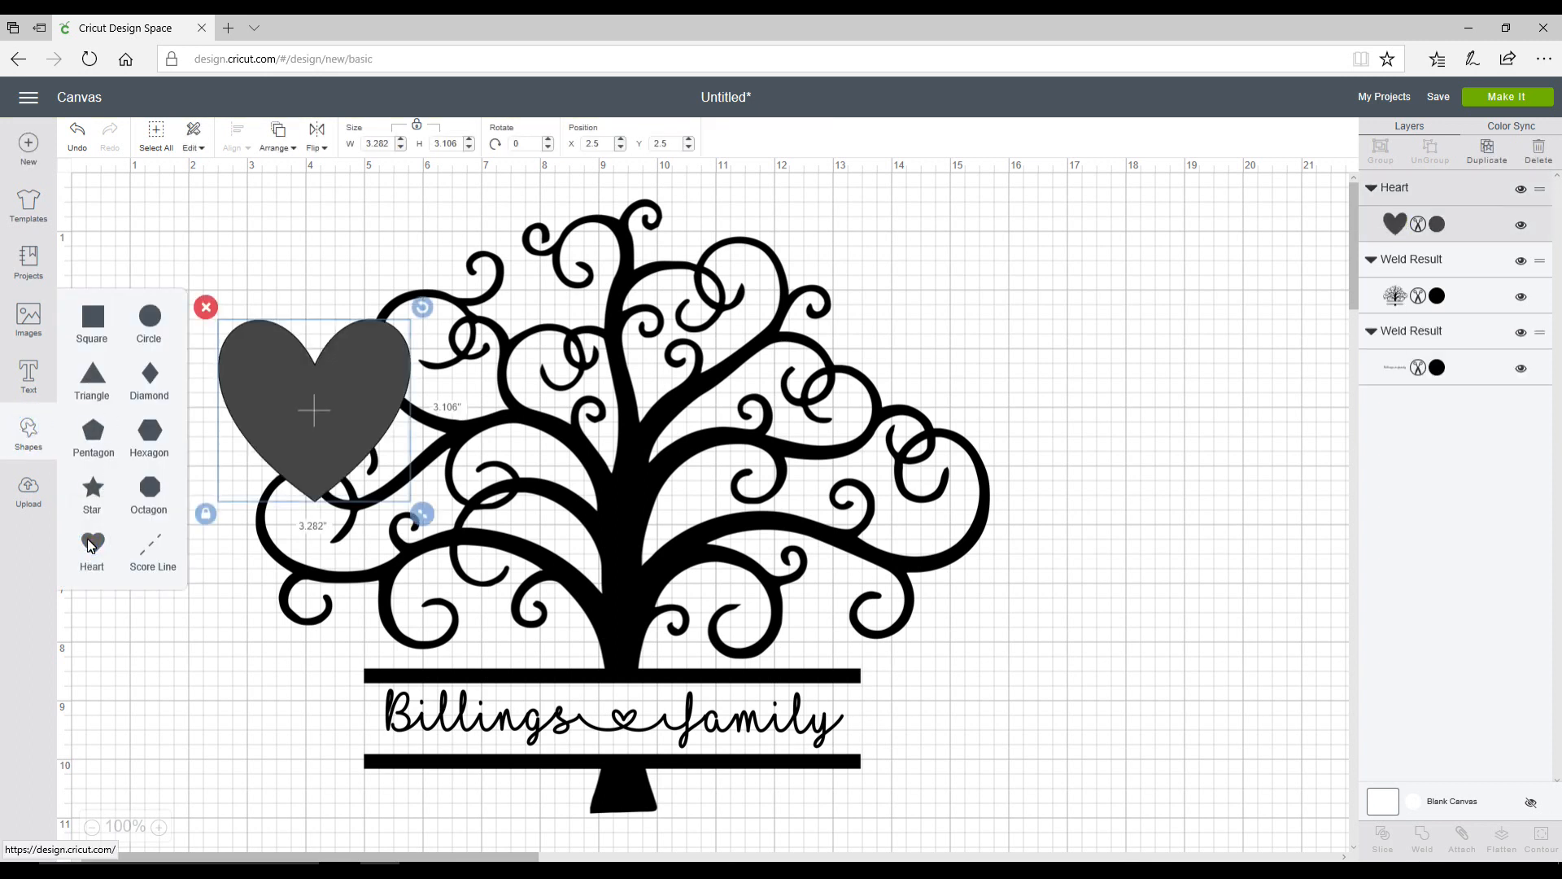
left_click_drag(421, 511, 337, 432)
left_click_drag(296, 357, 472, 348)
left_click(231, 267)
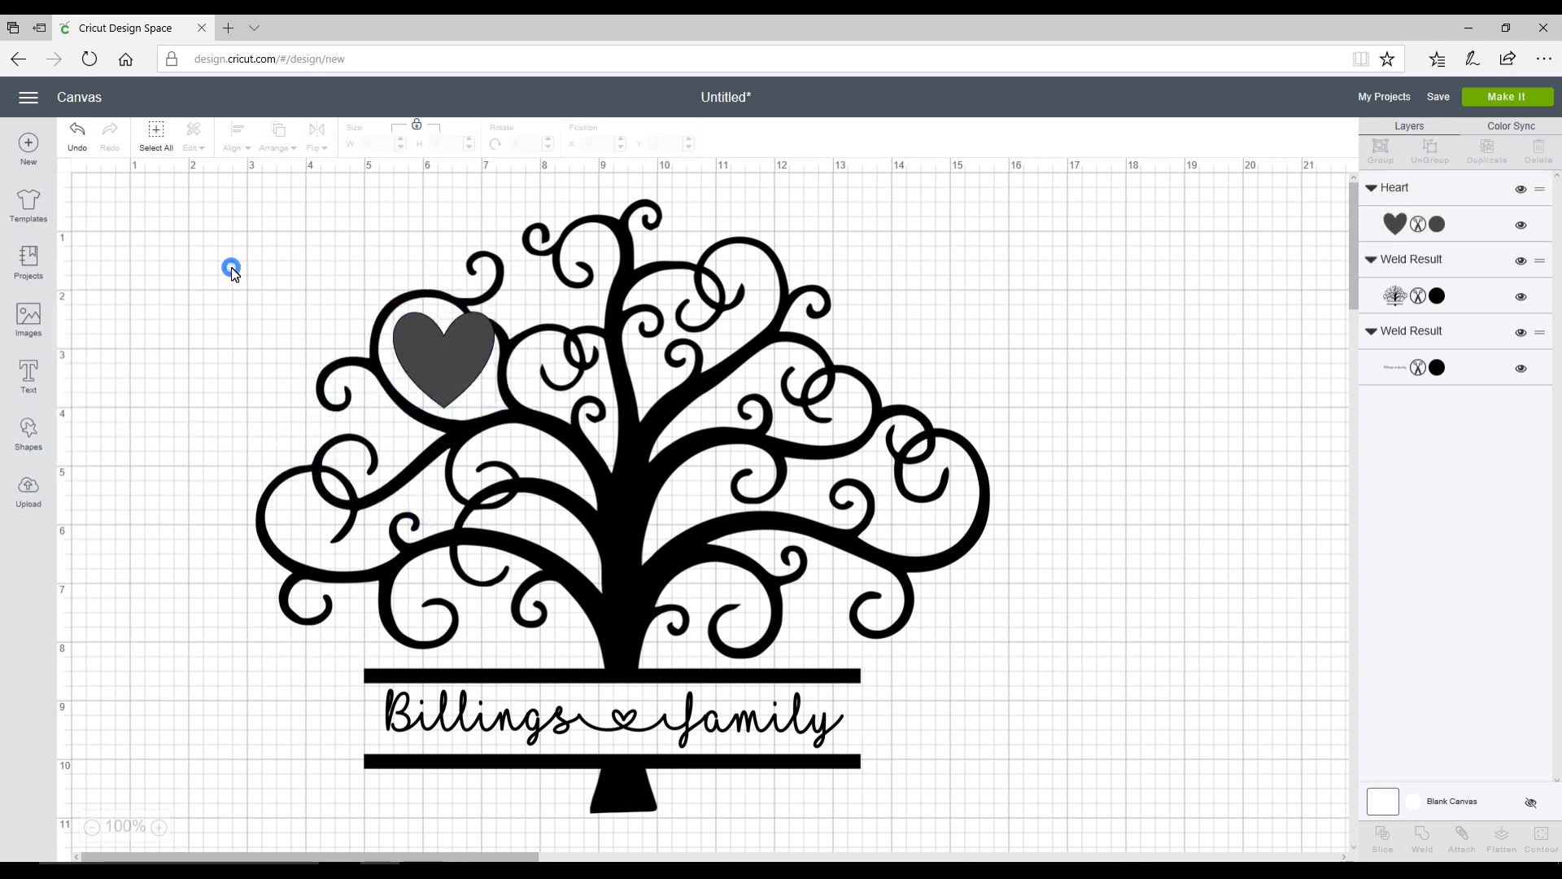
Step: Duplicate the heart three times and move the copies to the empty canvas area right of the tree
left_click(446, 369)
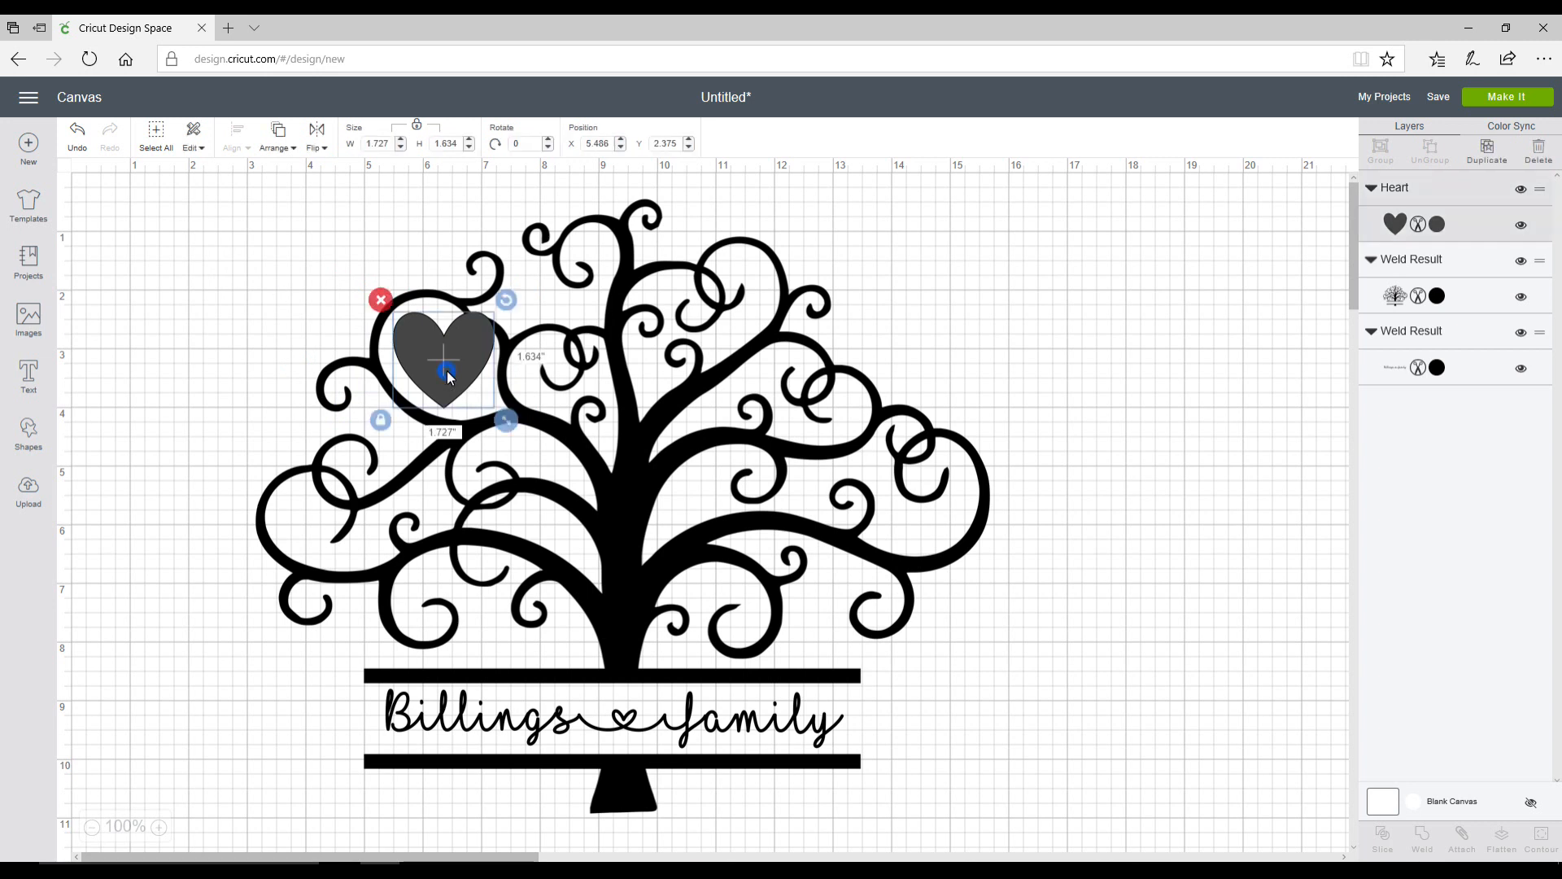
left_click(1487, 151)
left_click(1487, 151)
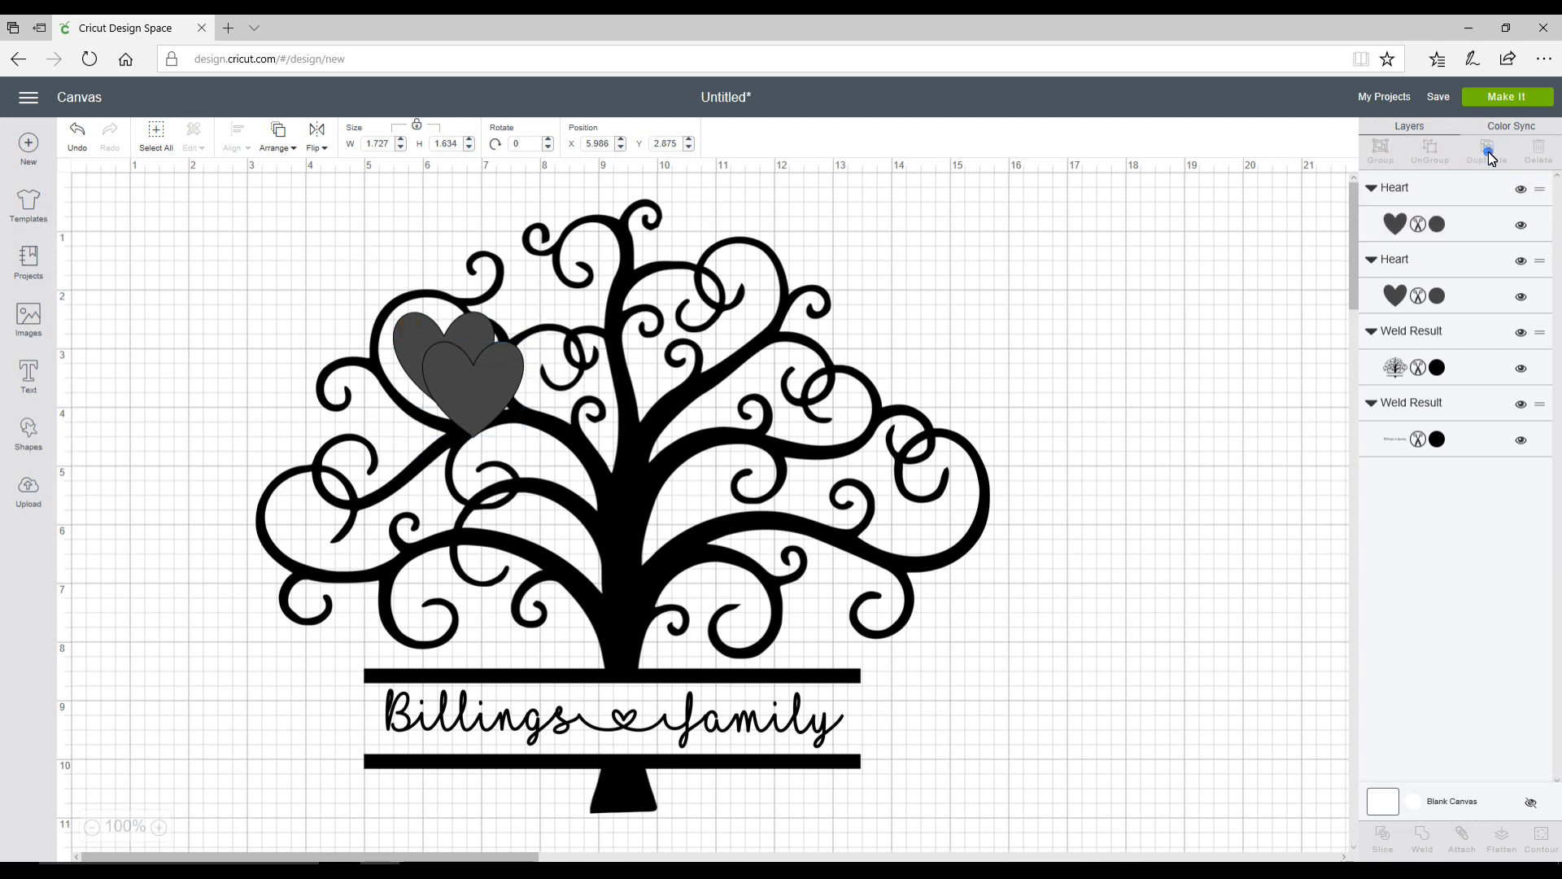
left_click(1488, 153)
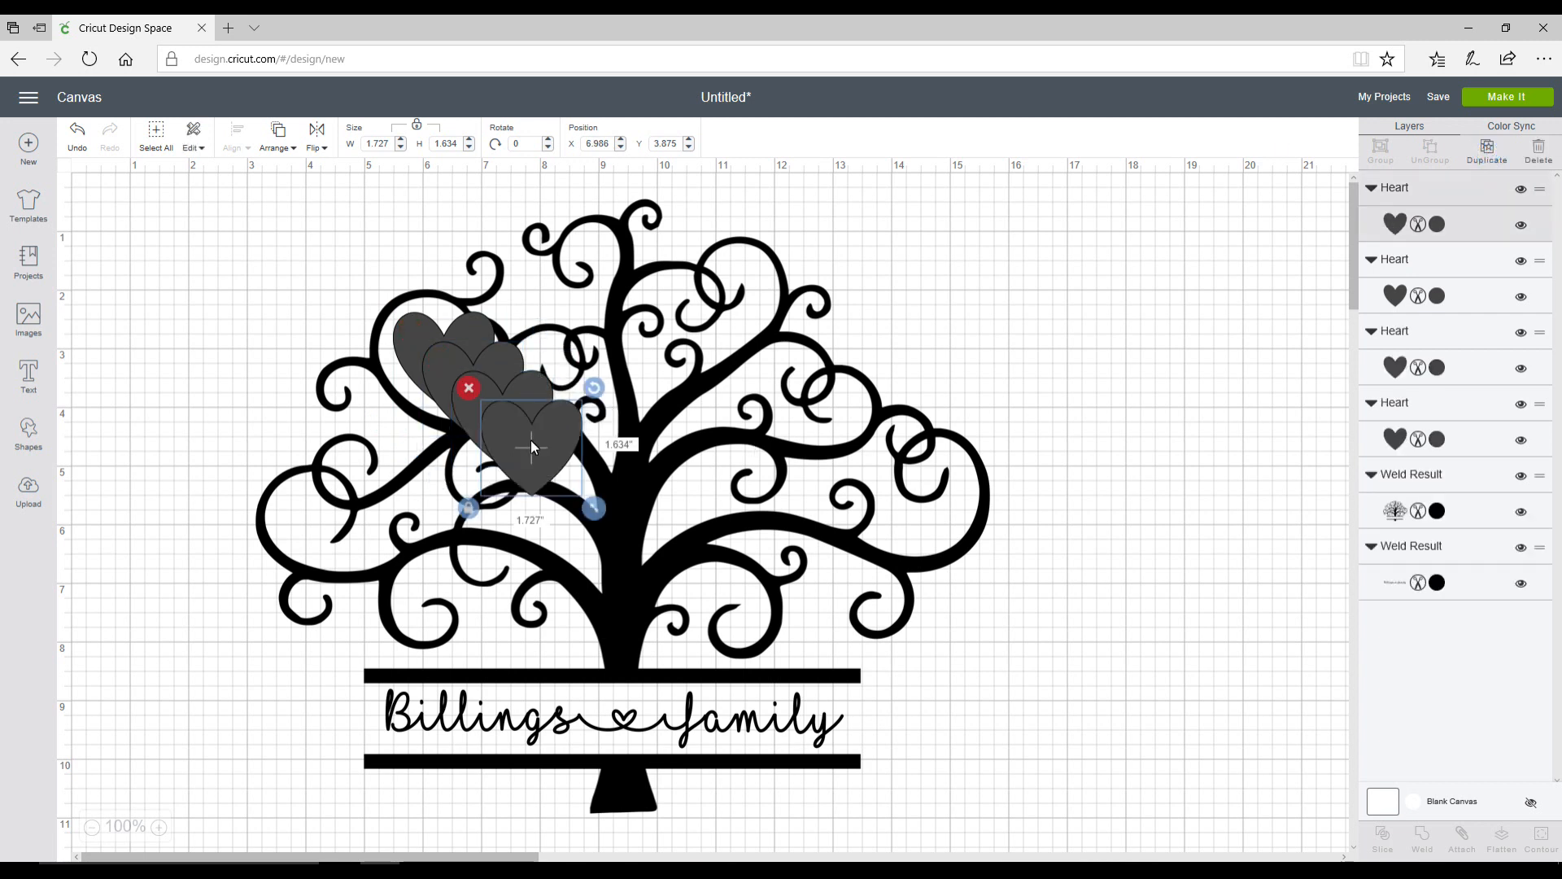
left_click_drag(561, 430, 1141, 250)
left_click_drag(524, 413, 1189, 384)
left_click_drag(485, 381, 1208, 506)
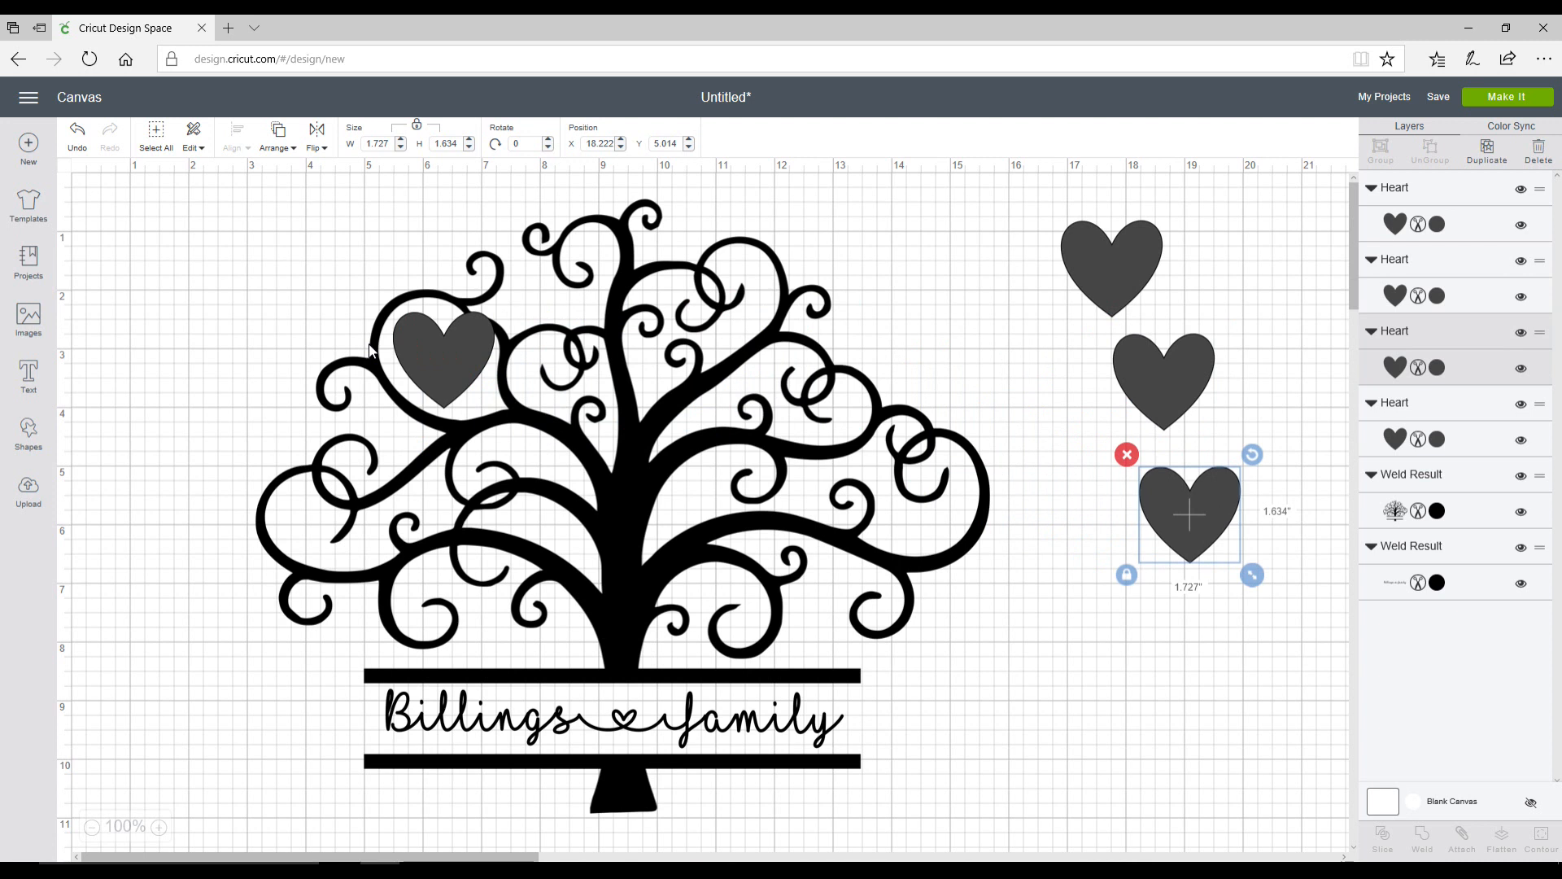
Step: Insert a new heart, colour it red (#E6212E), scale it to about 1.64 by 1.56 inches and move it left of the tree
left_click(37, 441)
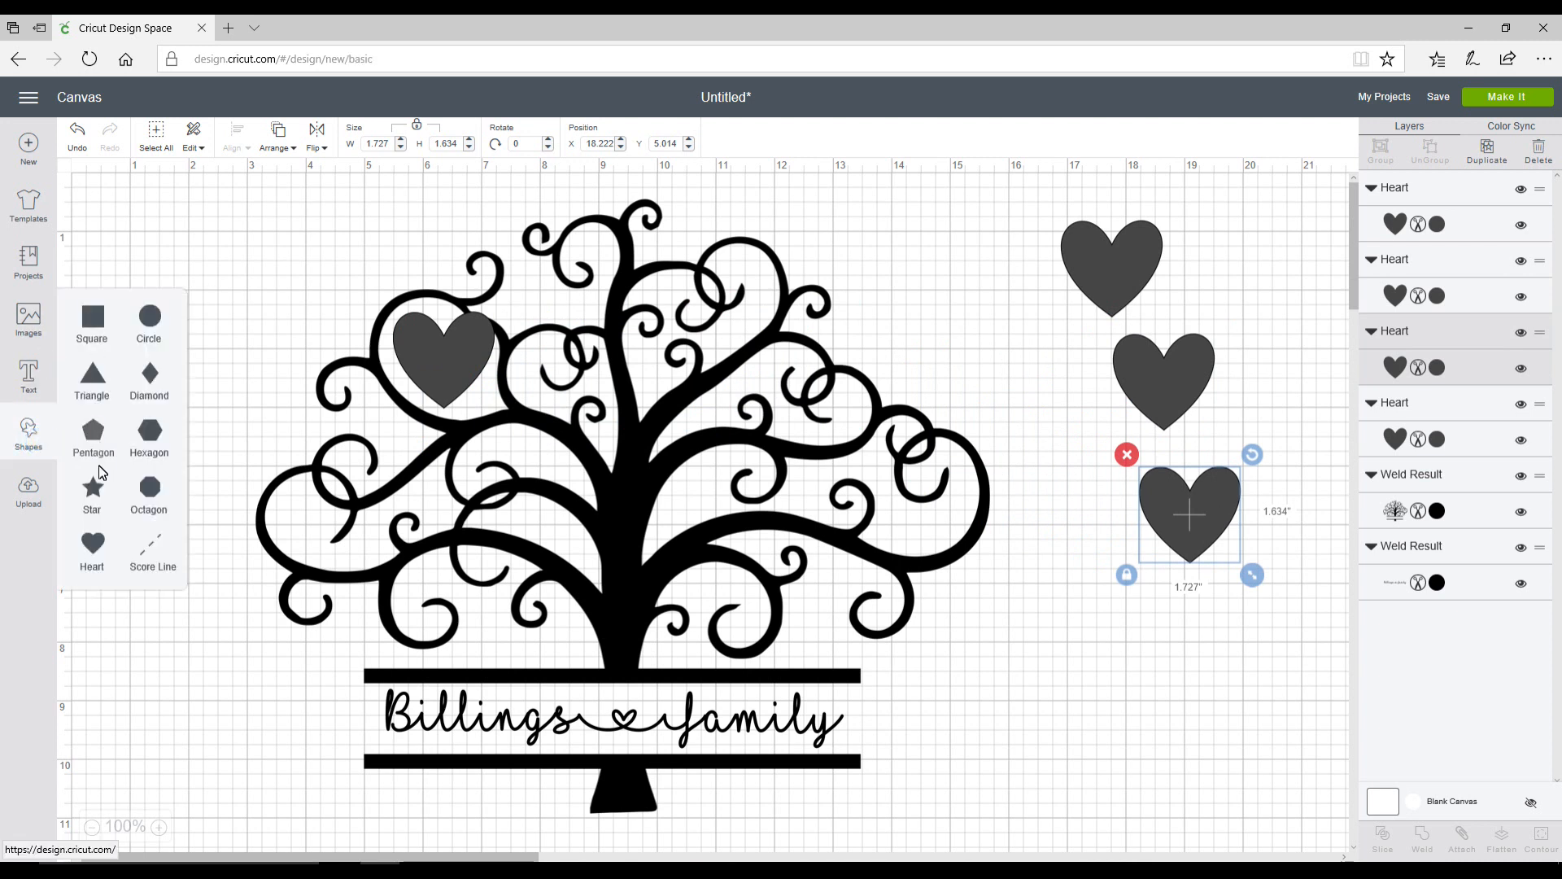
left_click(96, 552)
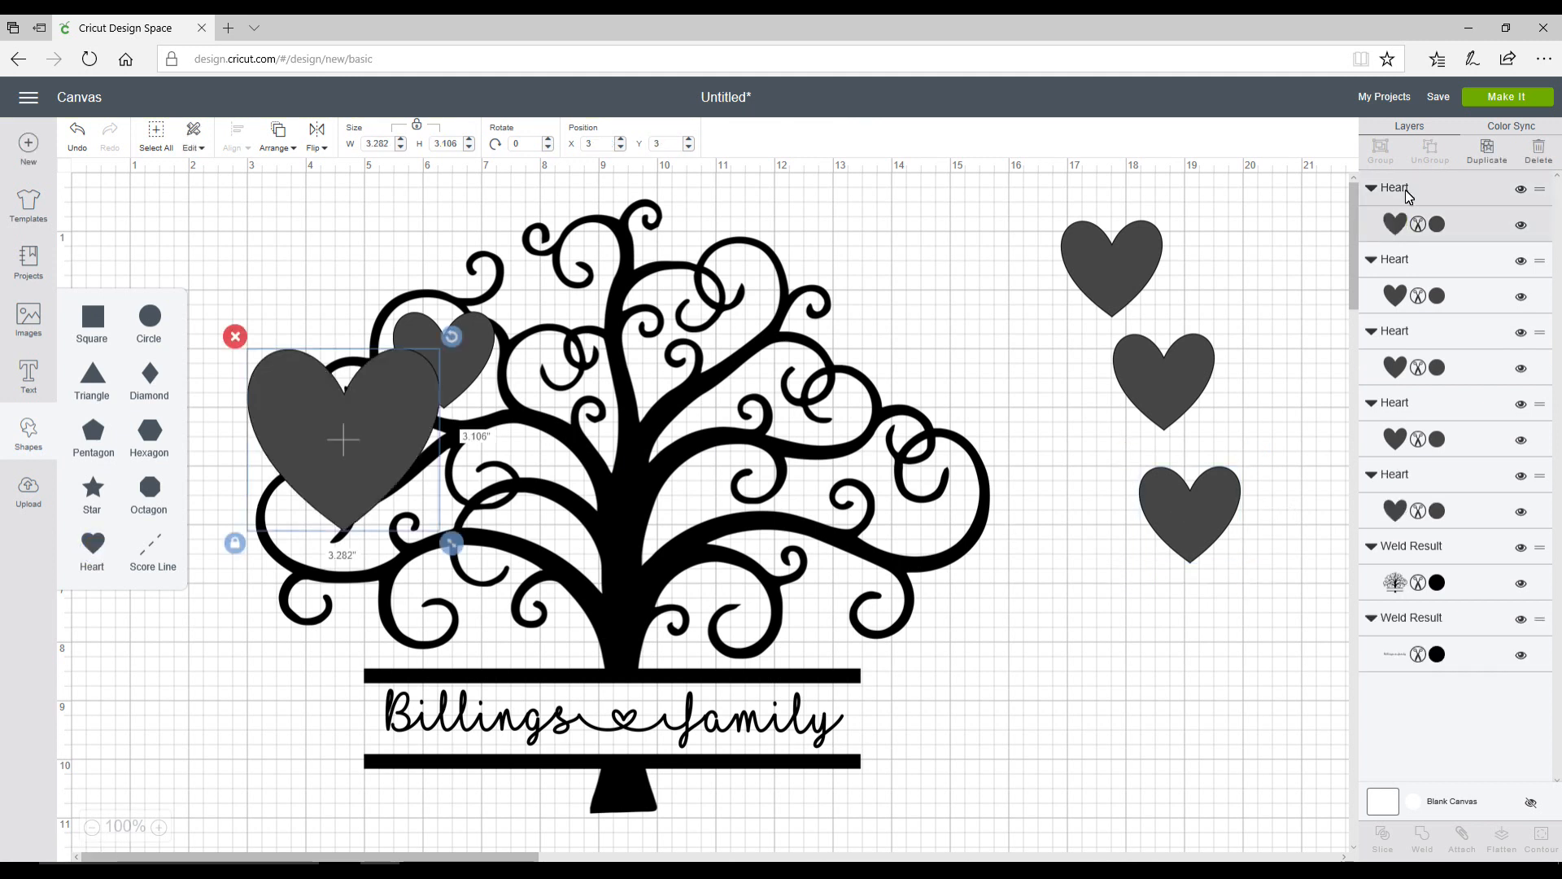
left_click(1436, 226)
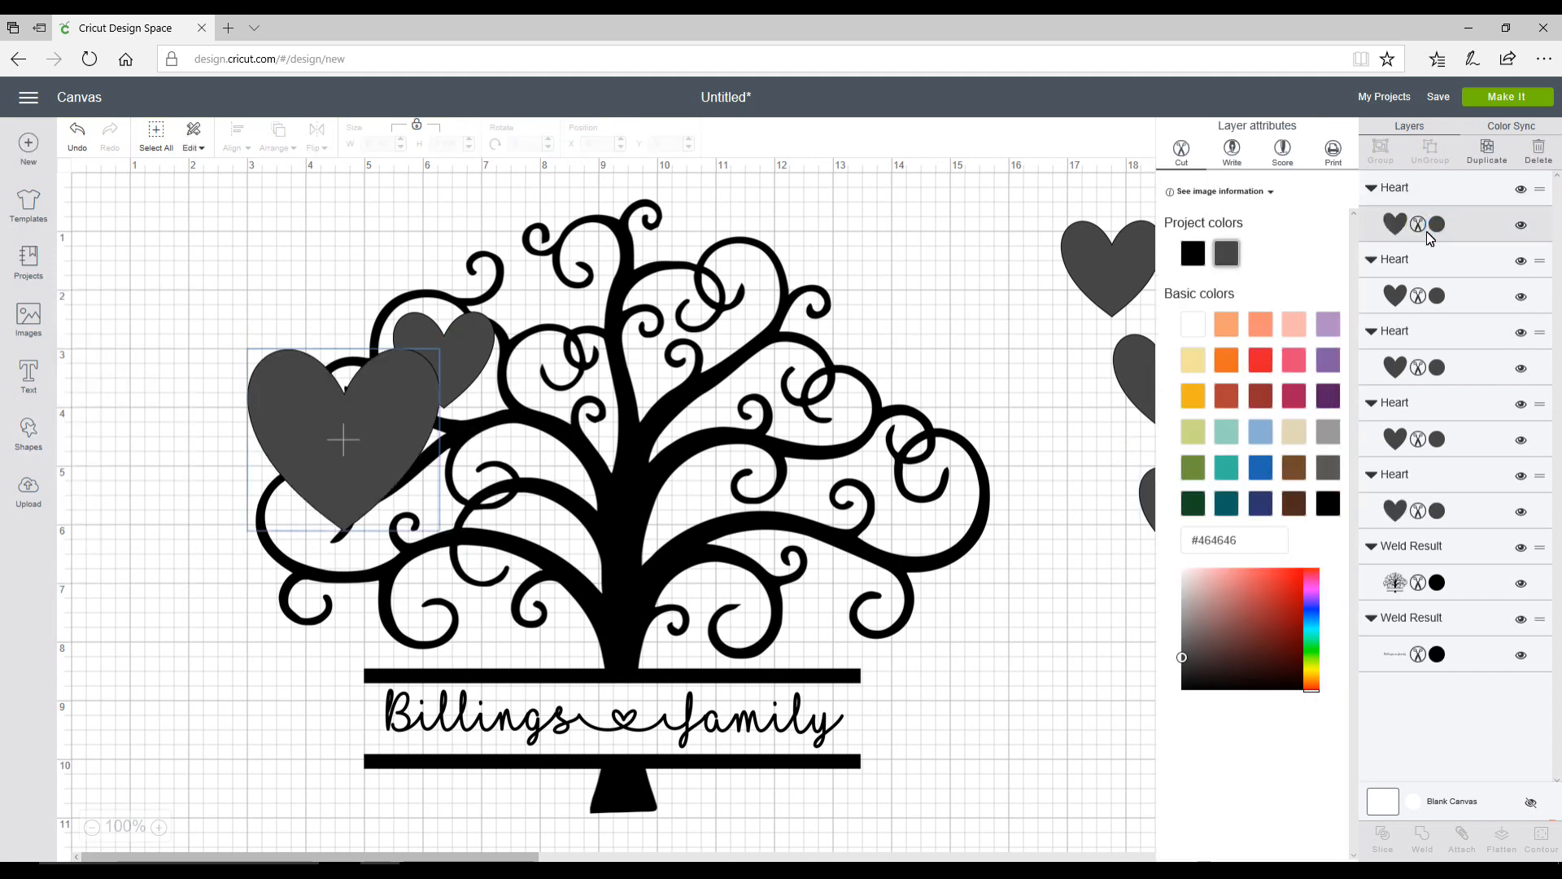
left_click(1259, 360)
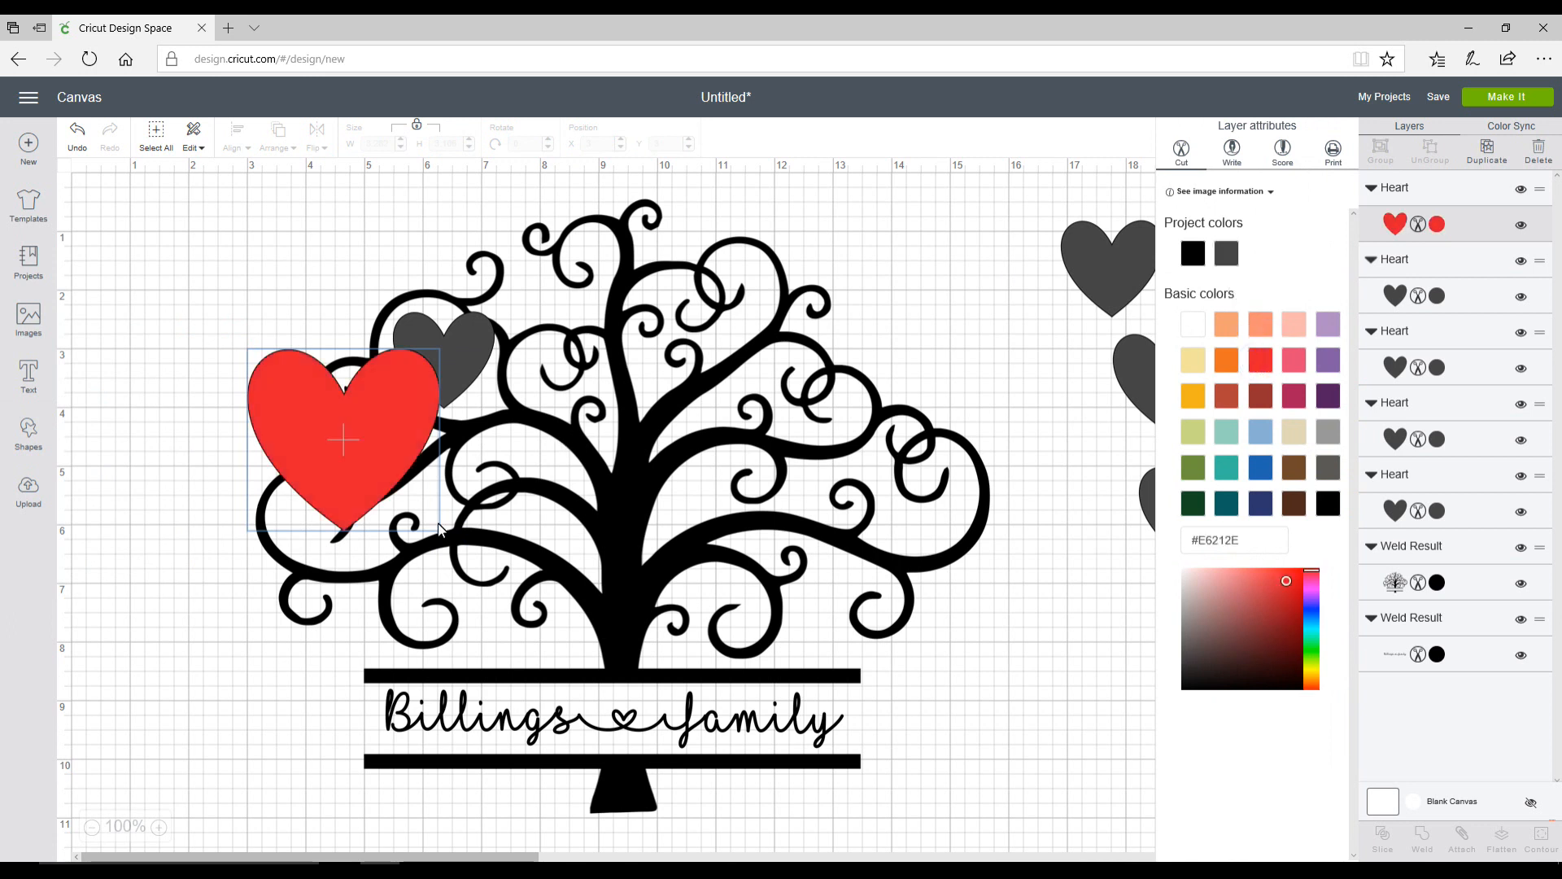
left_click_drag(358, 457, 258, 434)
left_click_drag(367, 525, 295, 457)
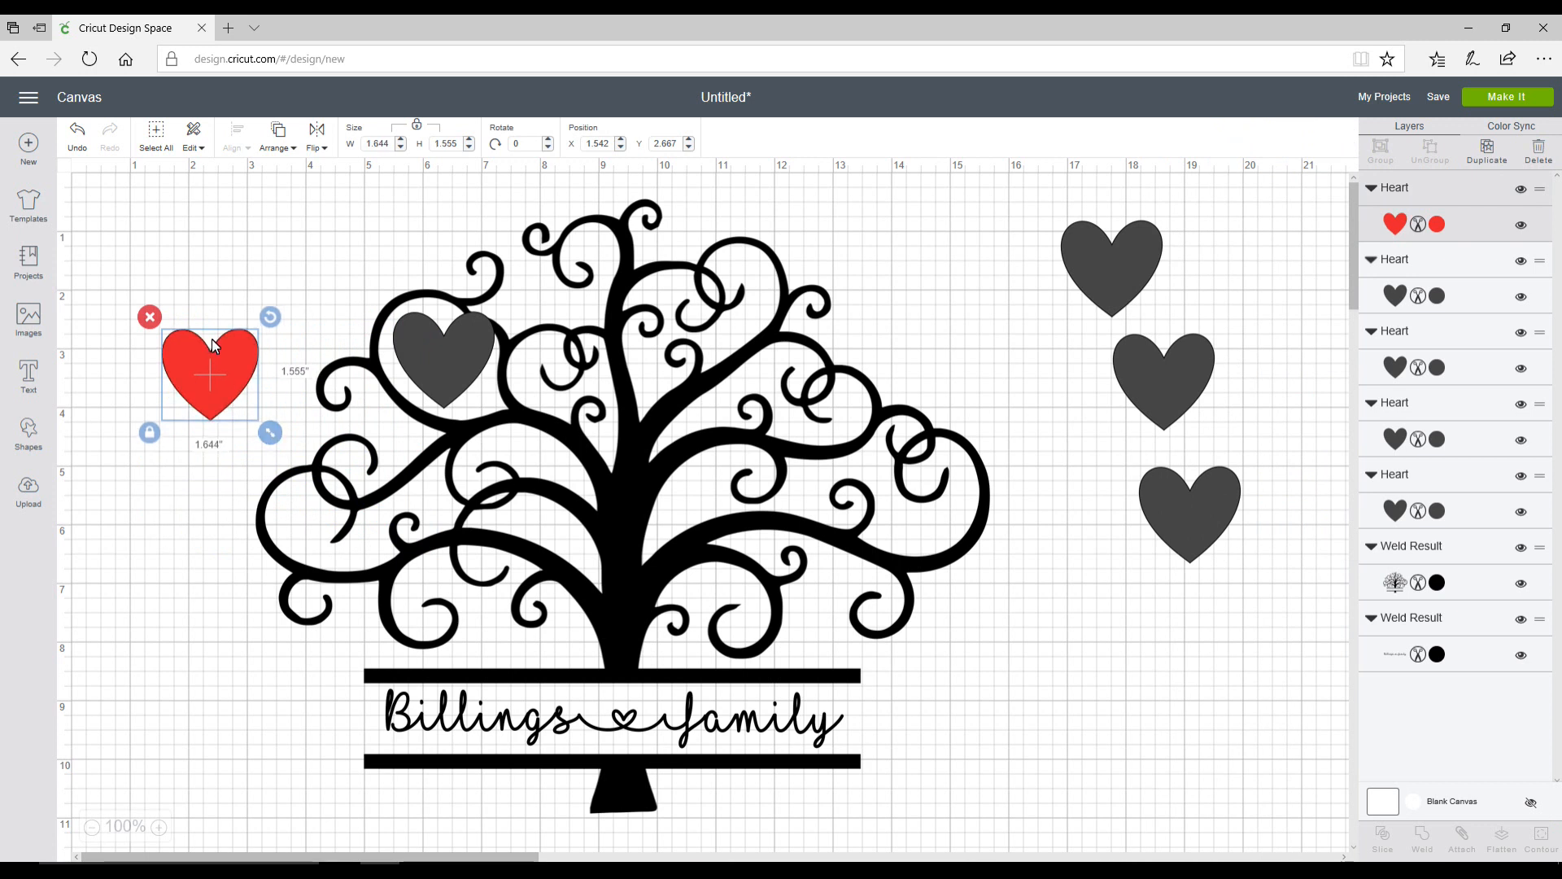
Step: Fit the red heart inside the upper-left dark heart at about 1.46 by 1.38 inches, and set it aside right of the tree
left_click_drag(238, 355, 480, 360)
left_click_drag(502, 421, 496, 414)
left_click_drag(455, 352, 459, 353)
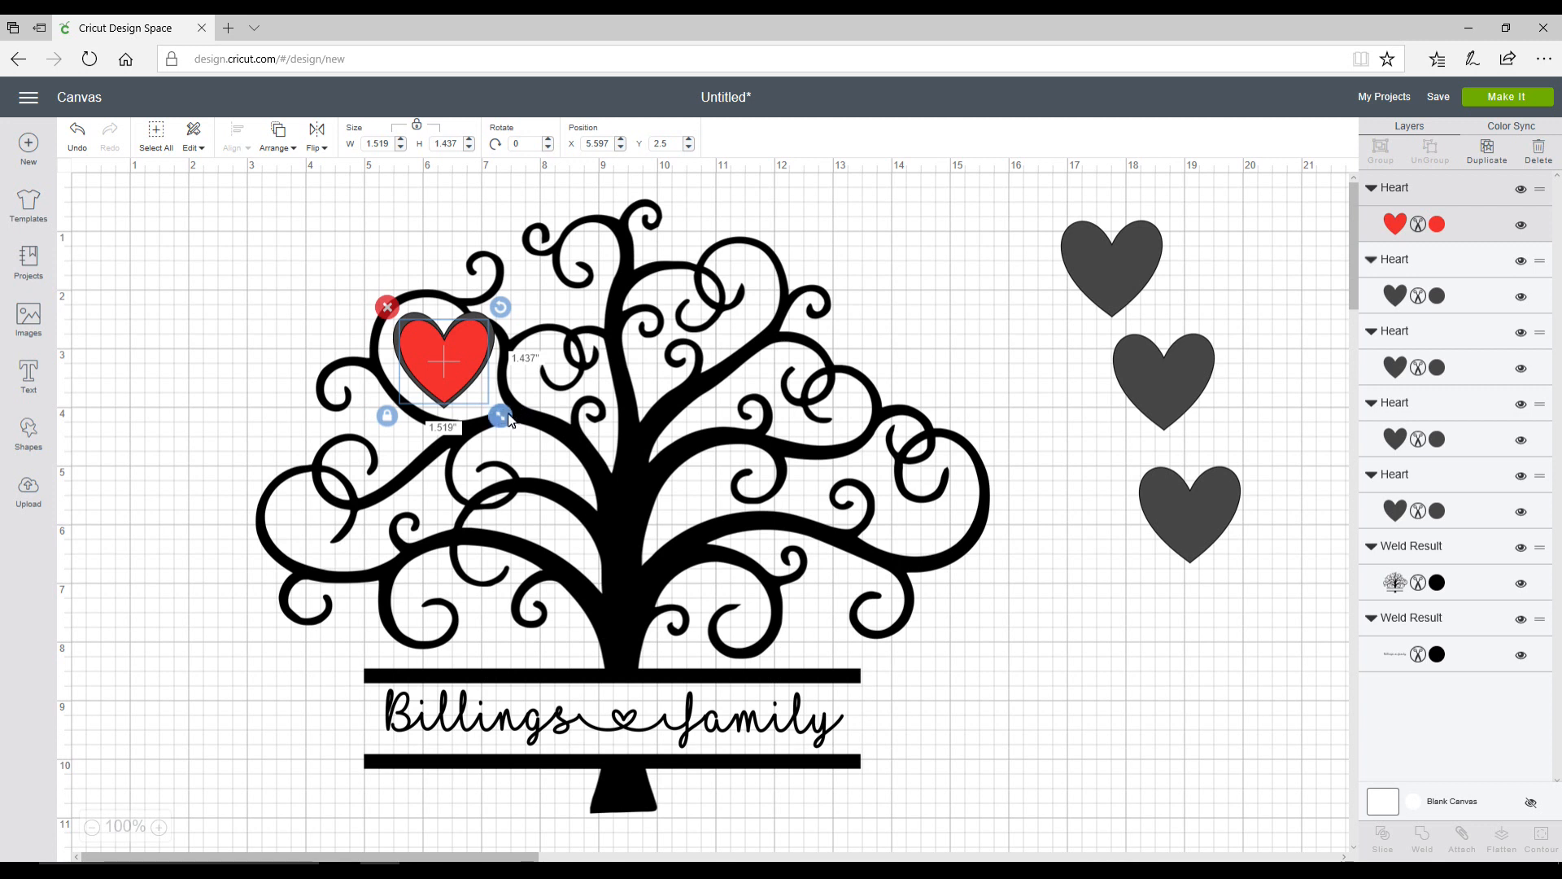
left_click_drag(504, 417, 499, 416)
left_click_drag(454, 345, 456, 345)
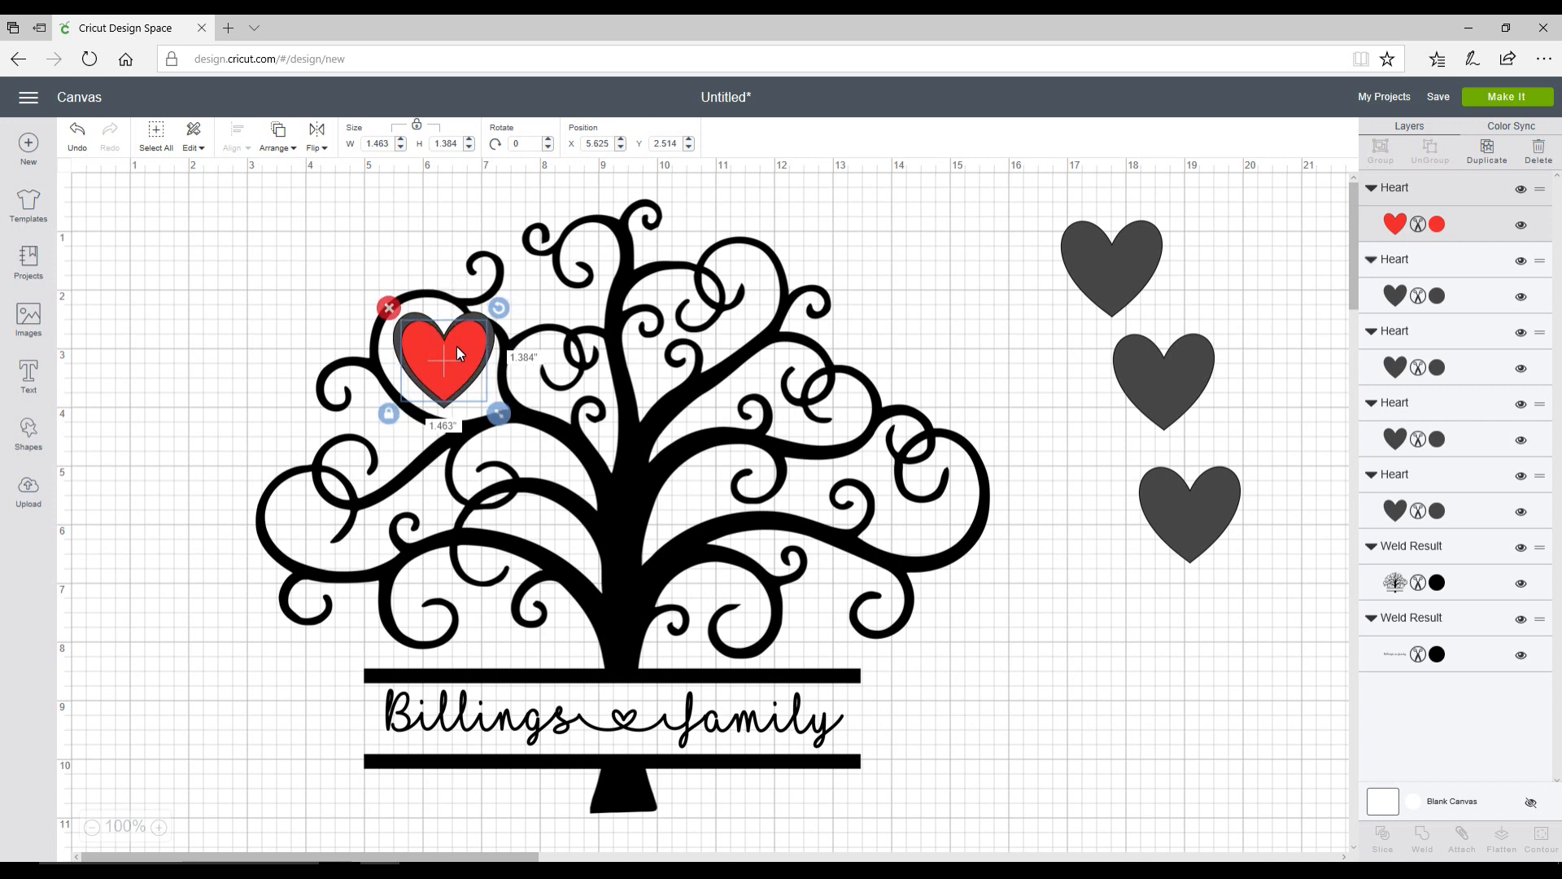
left_click(247, 361)
left_click_drag(458, 359, 1272, 259)
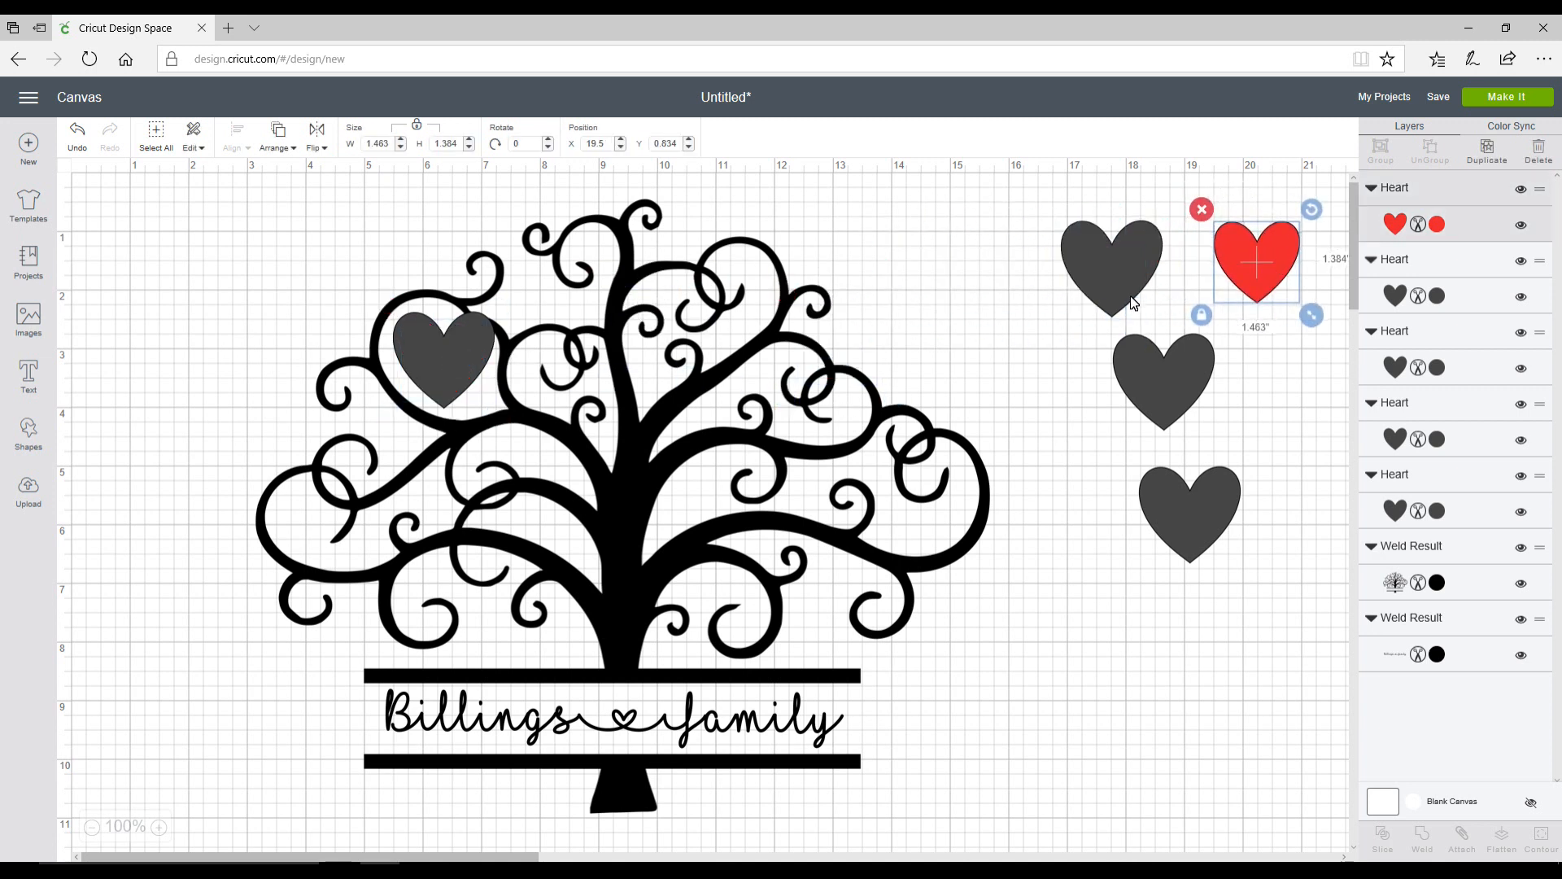
Step: Place the three spare dark hearts in the upper-right, lower-left and far-right branch loops, and weld all the hearts, tree and family name
left_click(1110, 270)
left_click_drag(1110, 270, 1110, 270)
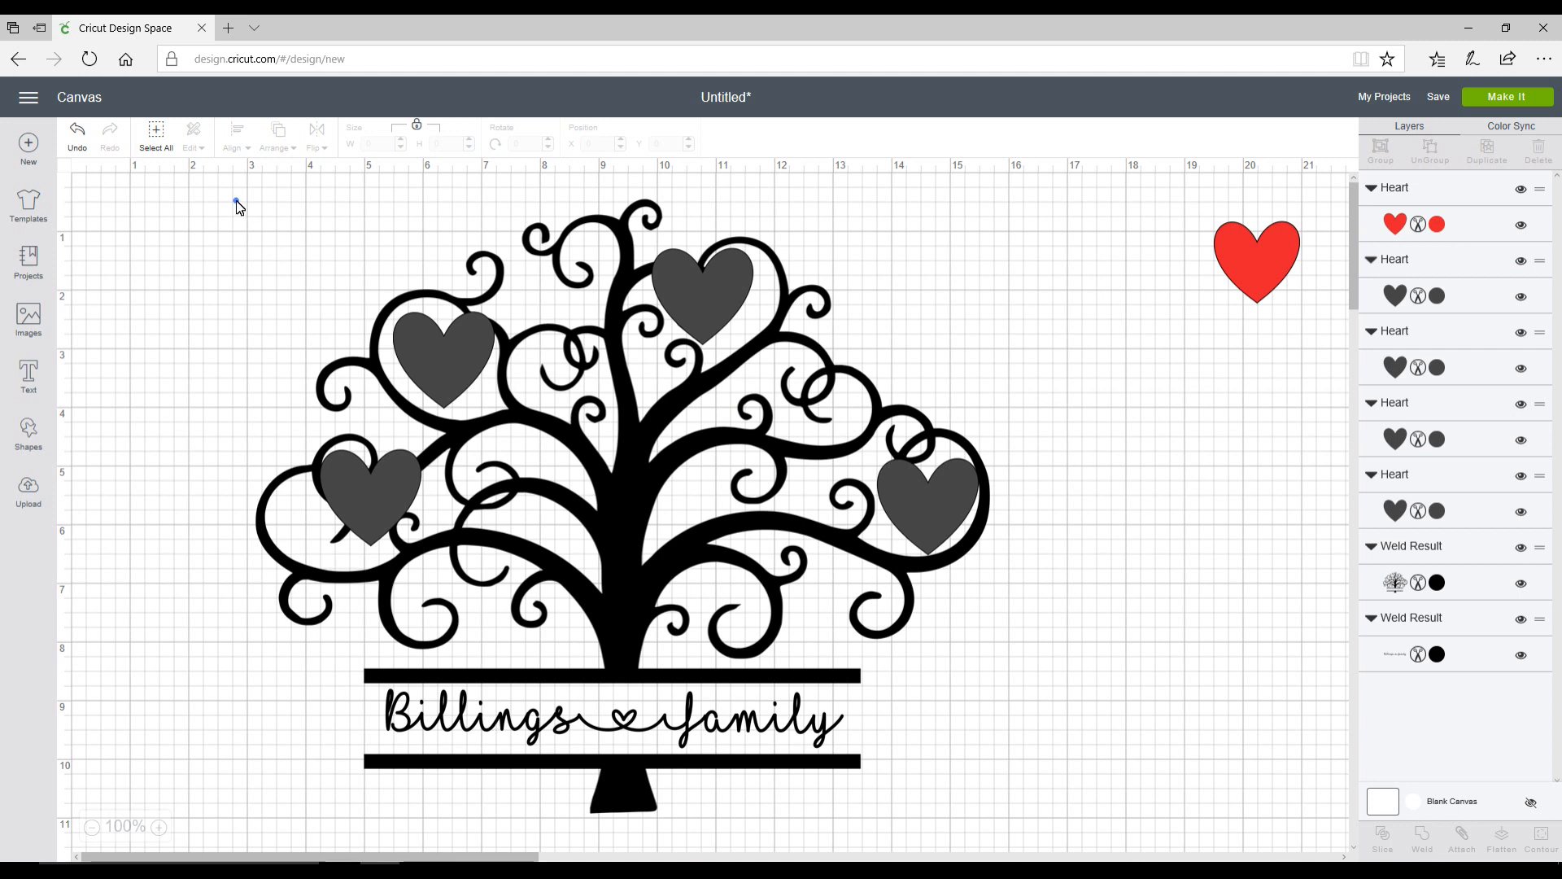
left_click_drag(236, 201, 1035, 823)
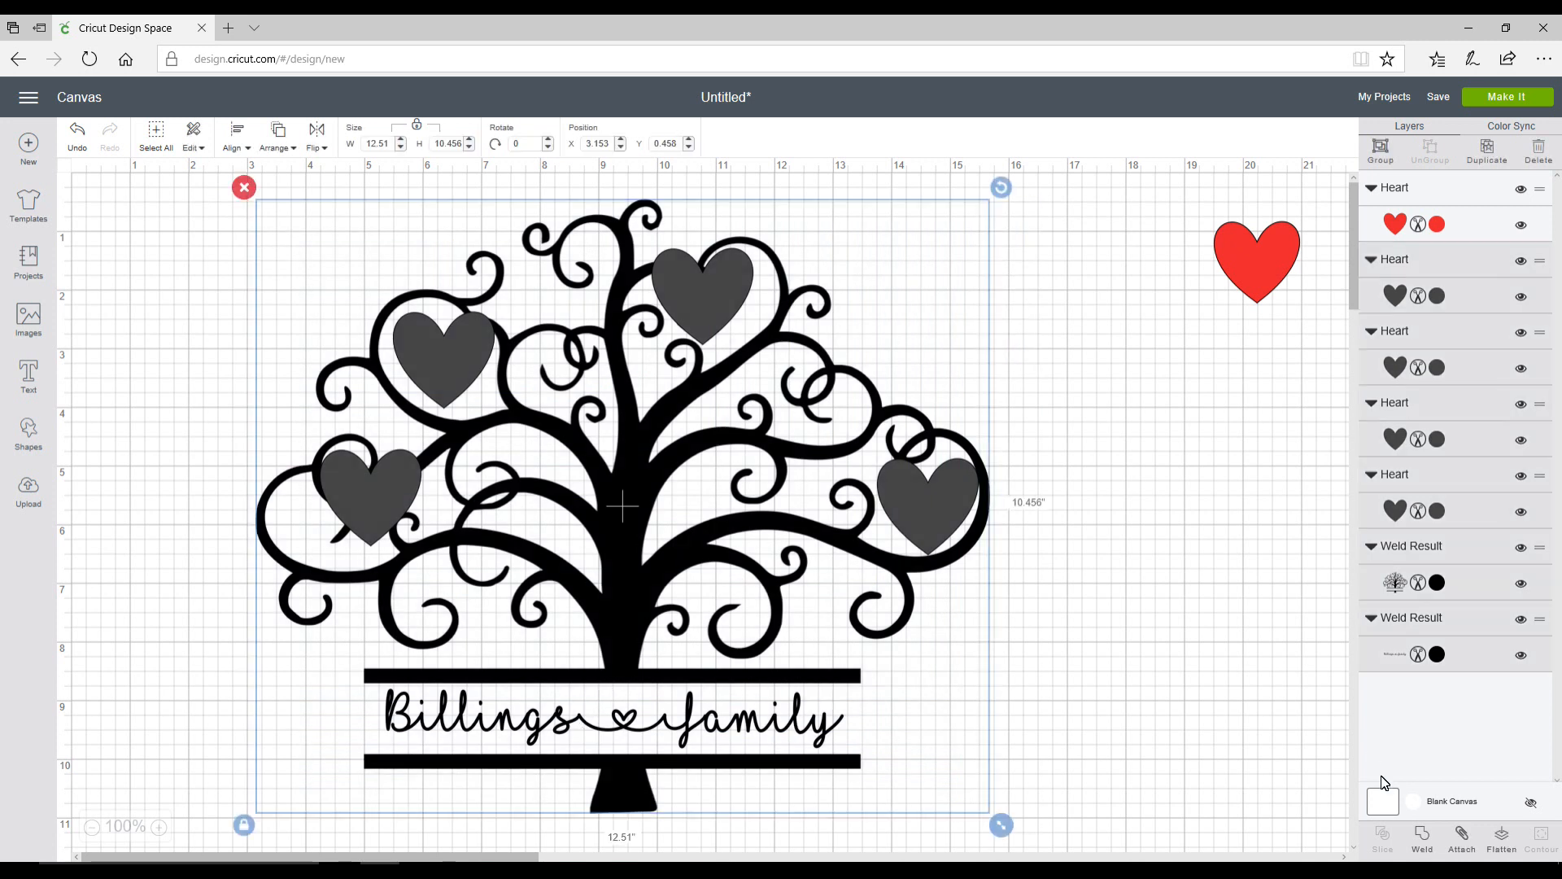
left_click(1422, 838)
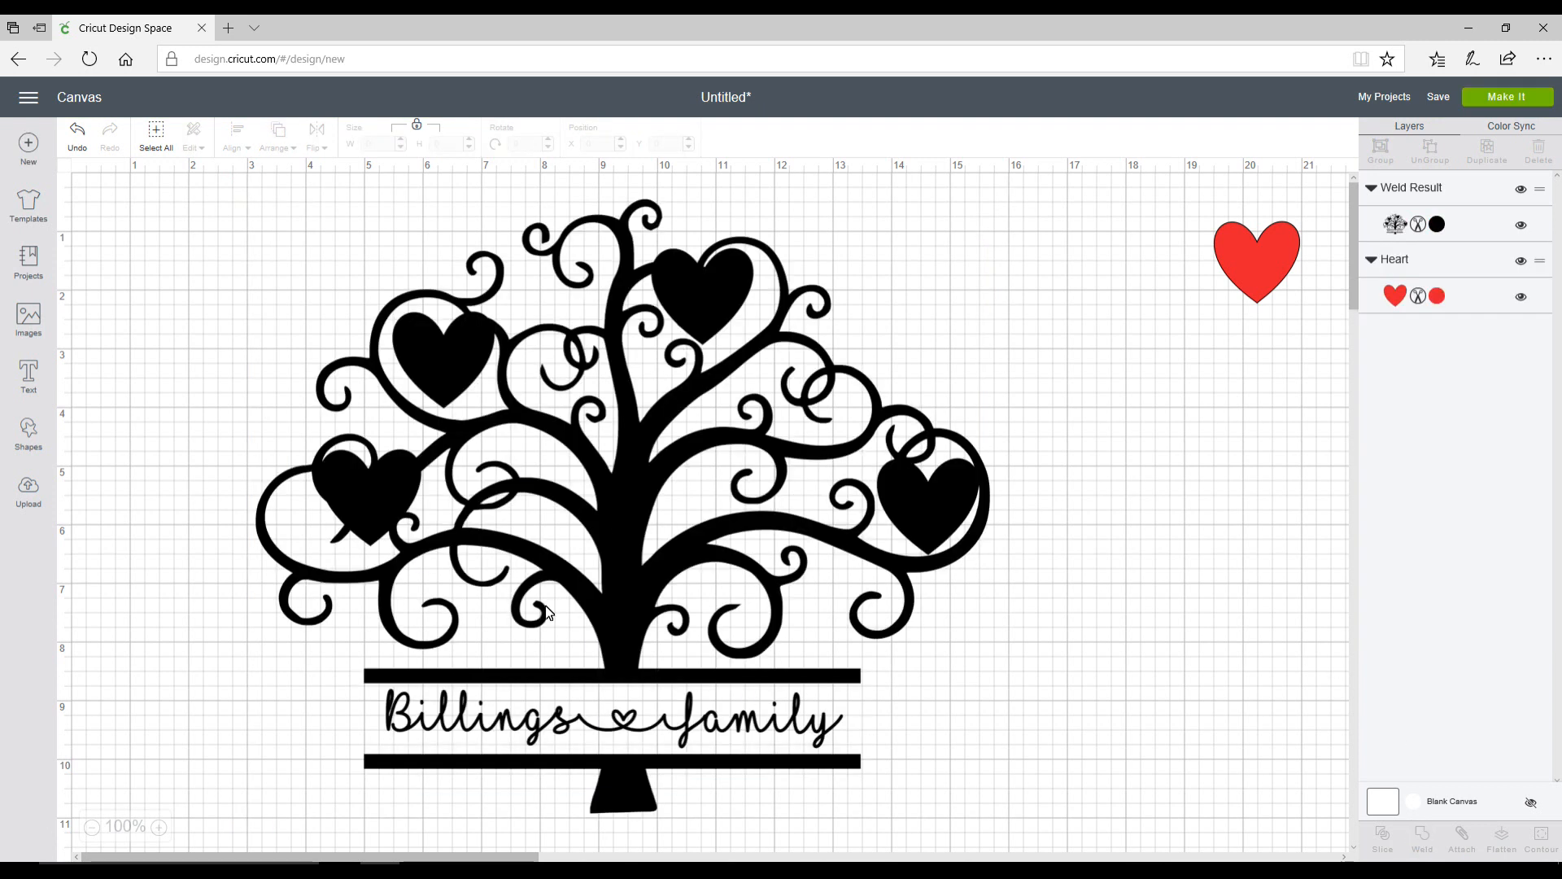
Step: Bring the red heart to the front and centre it over the tree's upper-right black heart
left_click(1264, 260)
left_click_drag(1265, 264, 994, 284)
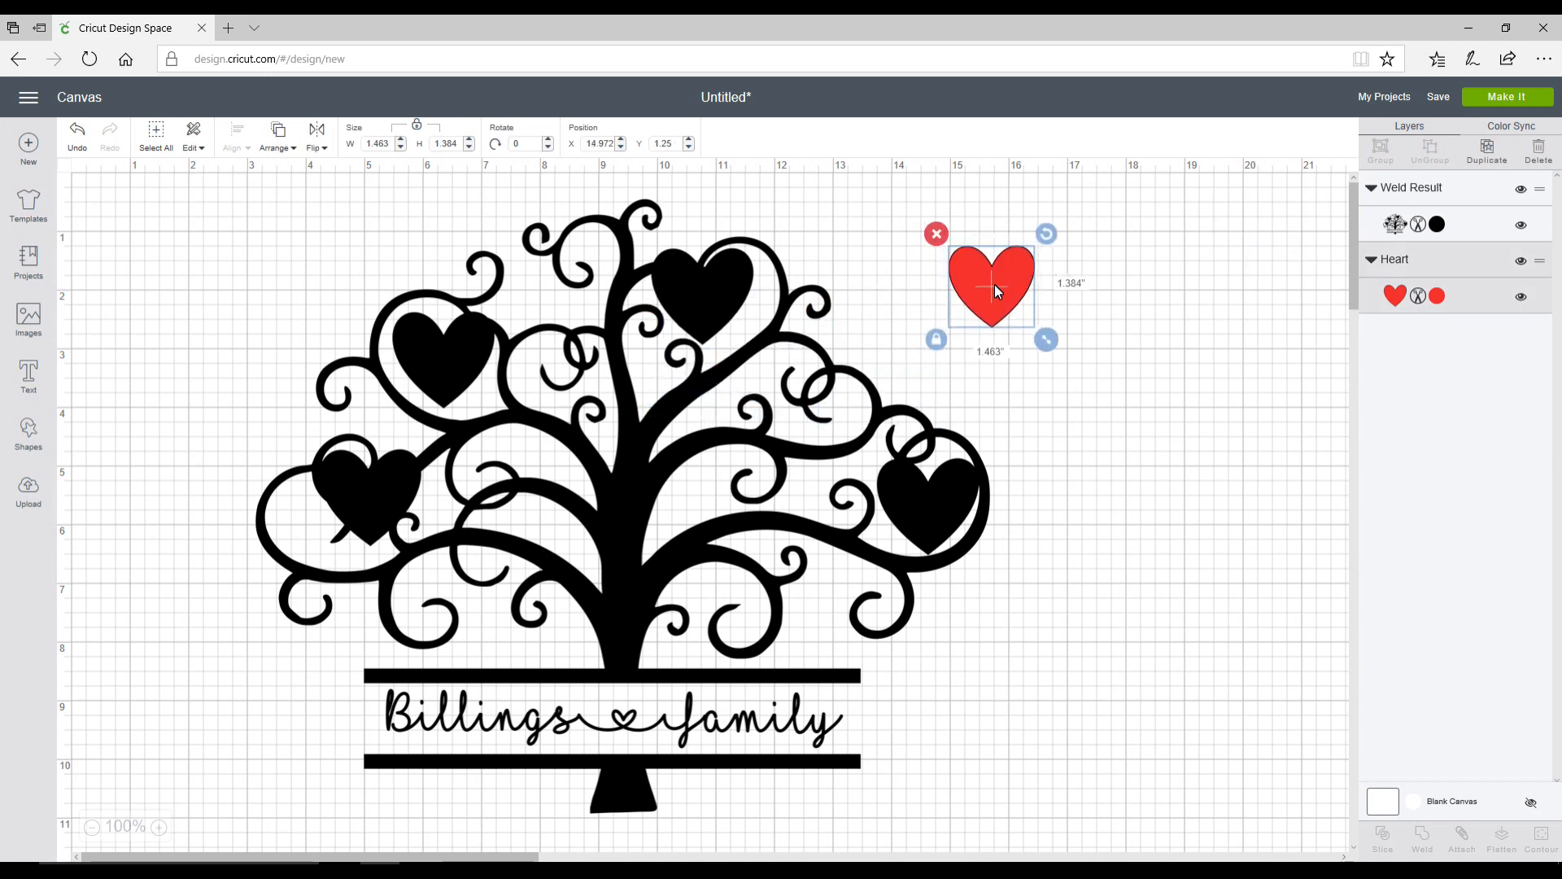
left_click(278, 137)
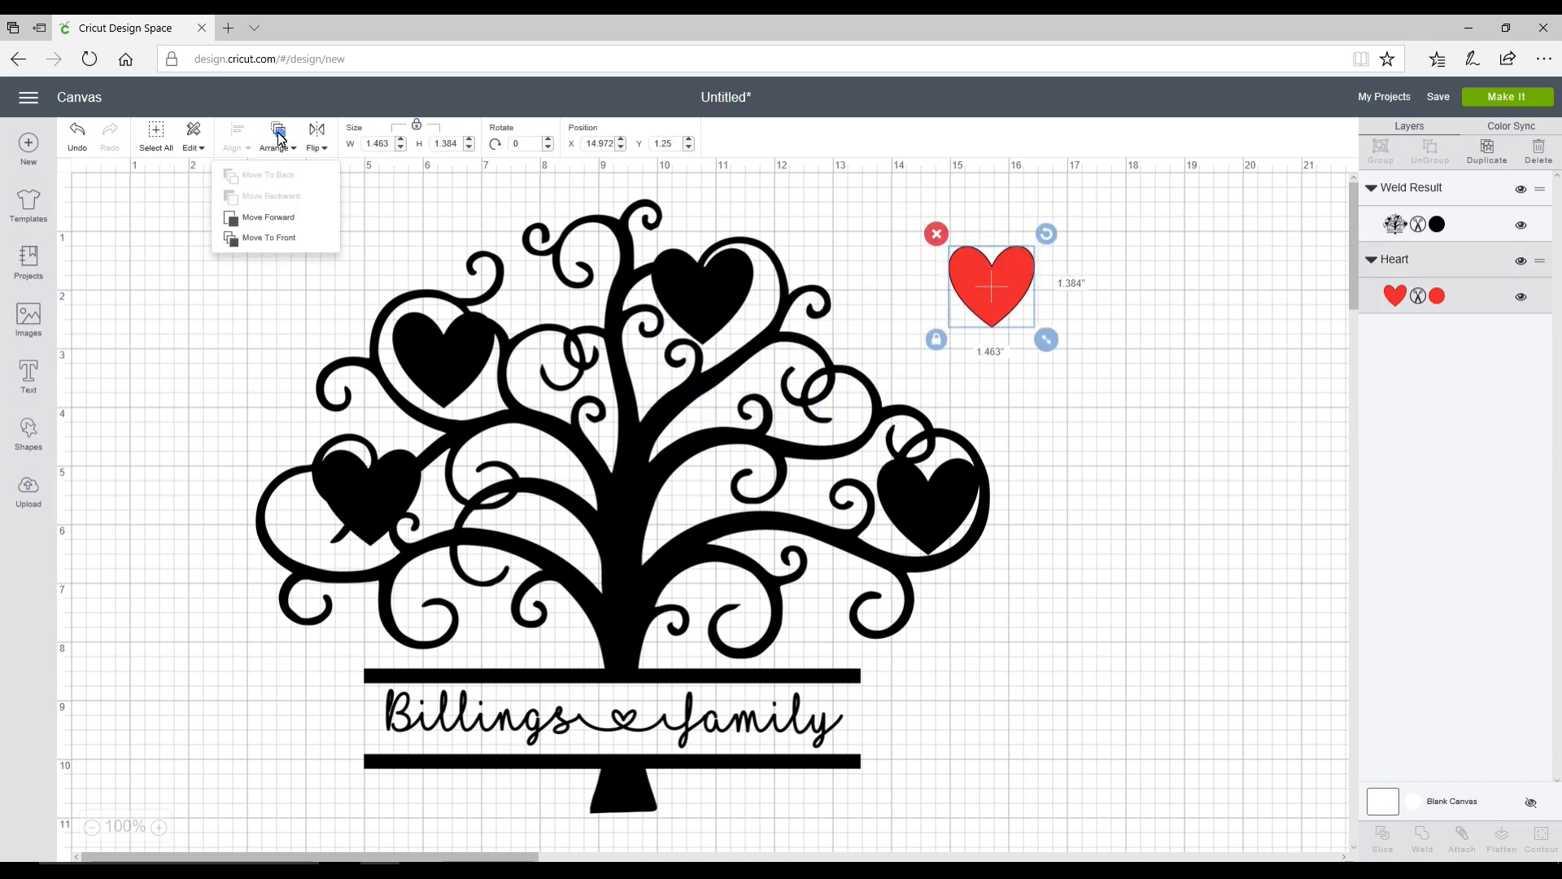
left_click(299, 237)
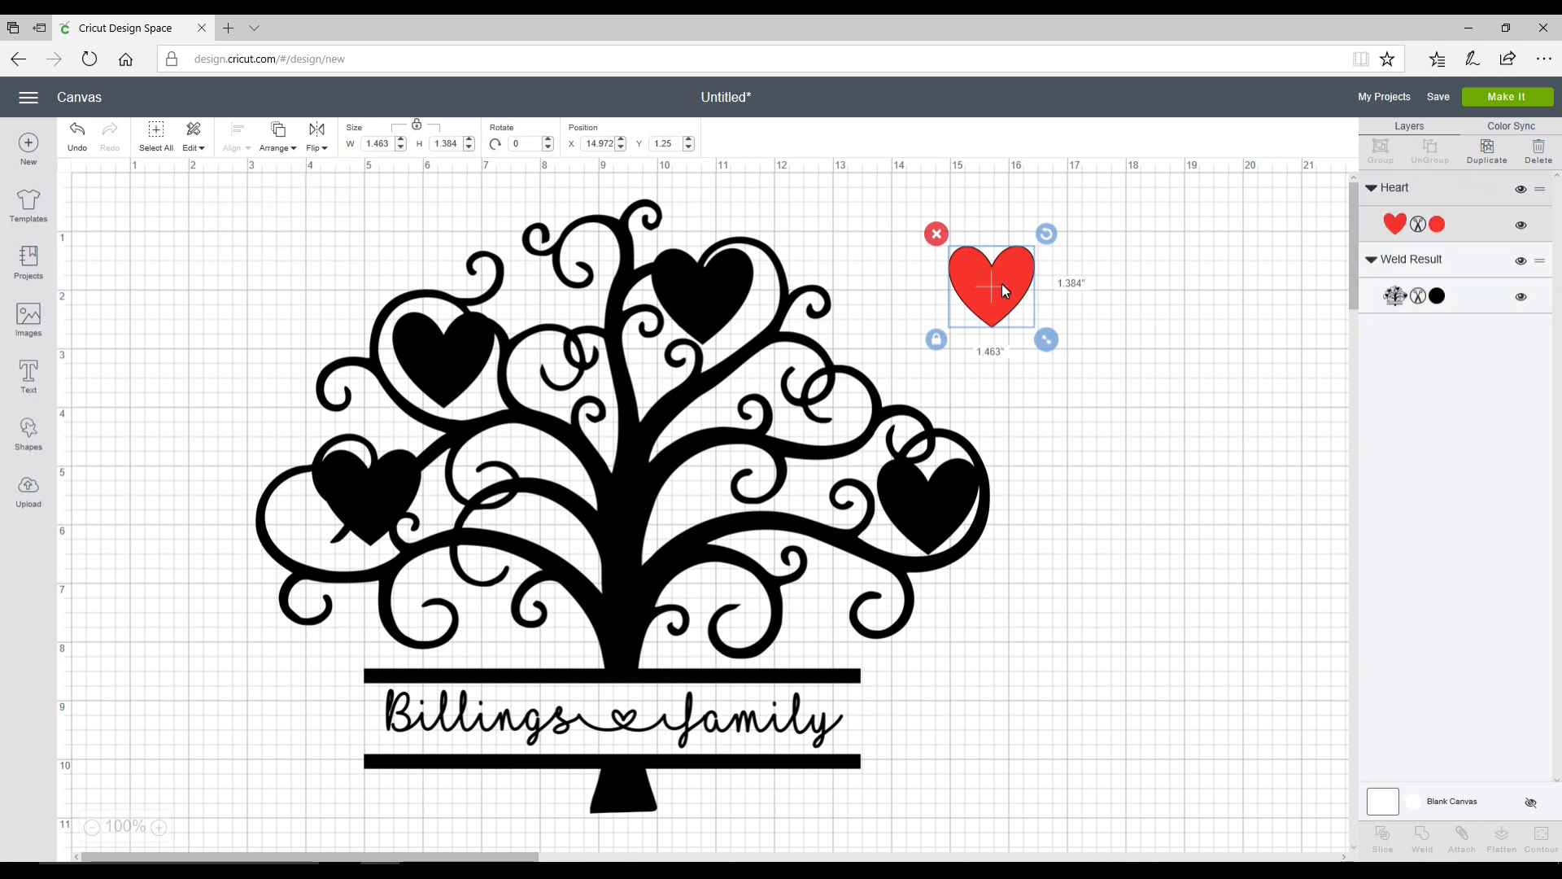
left_click_drag(1002, 283, 712, 296)
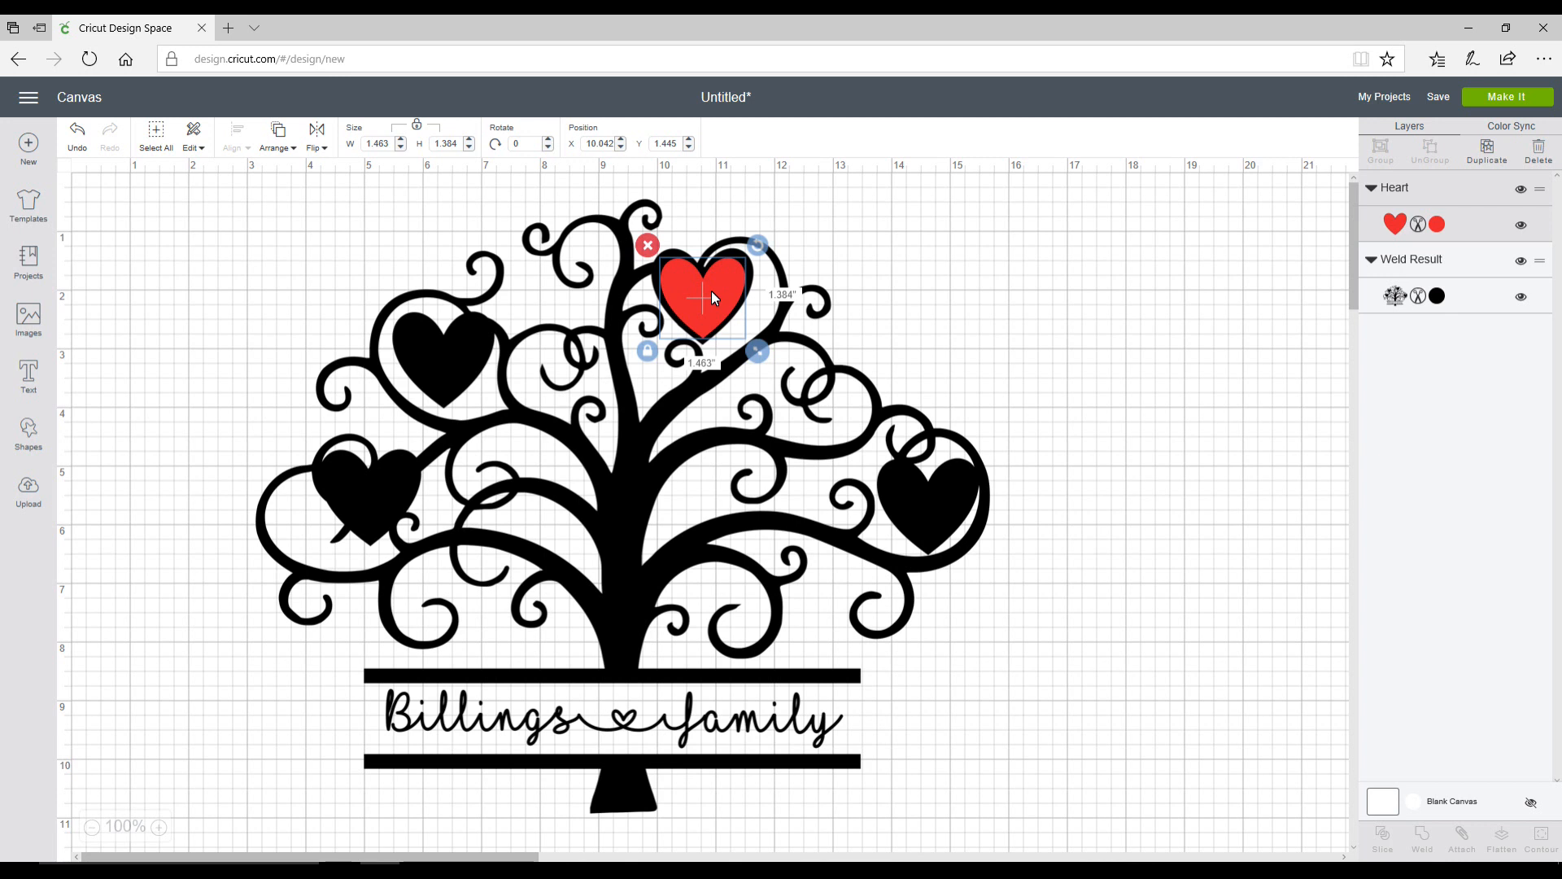
Step: Slice the red heart's shape out of the tree's upper-right heart and both left-hand hearts, deleting the black cutouts
left_click_drag(224, 202, 1091, 827)
left_click(1383, 836)
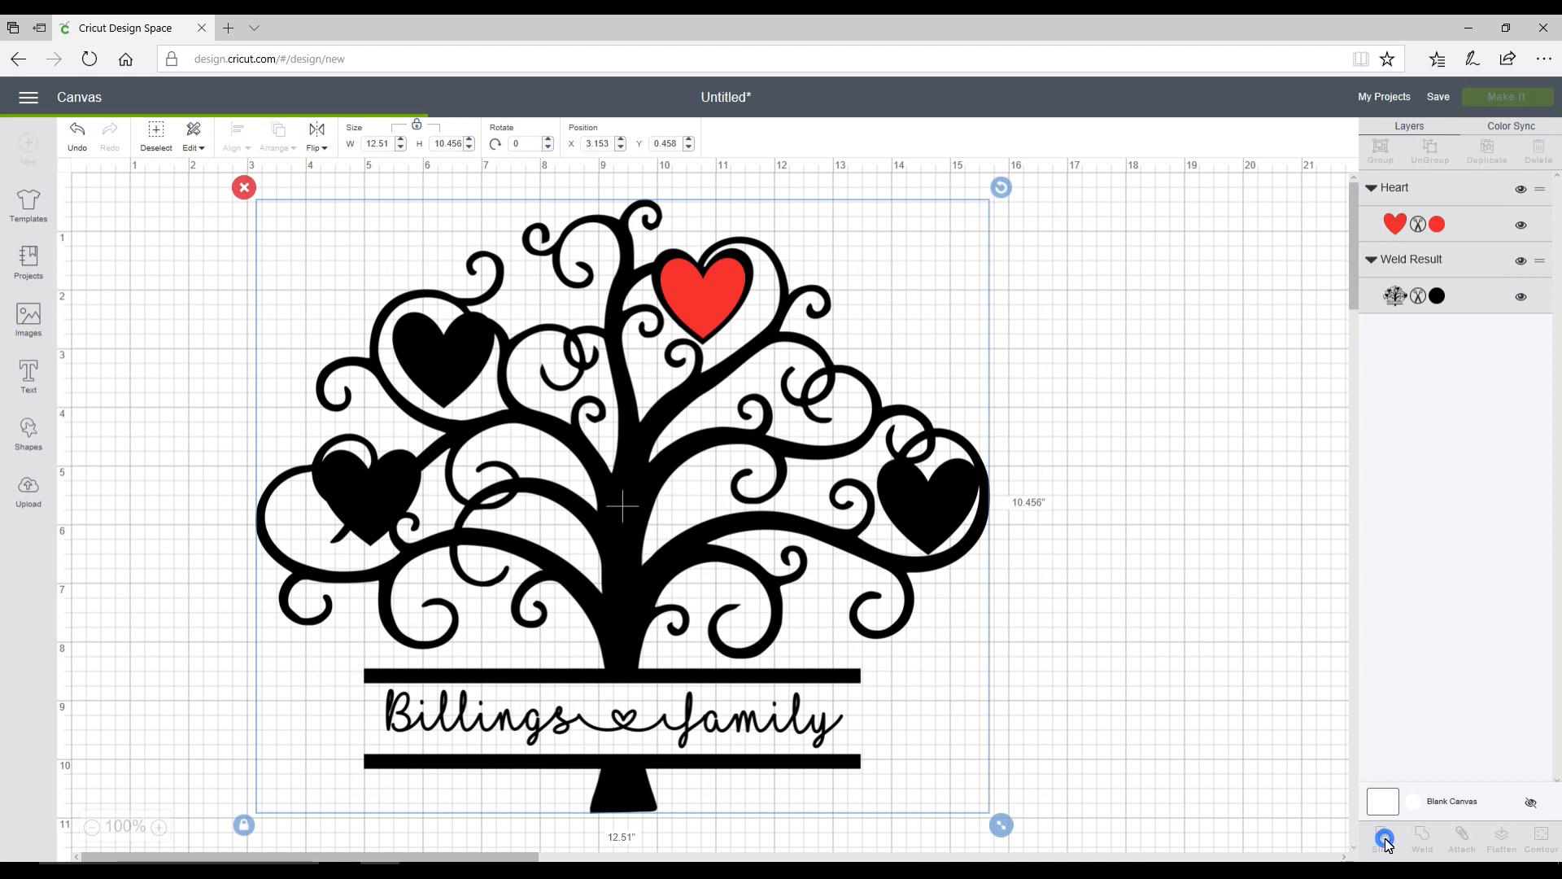
left_click_drag(691, 305, 1026, 307)
left_click_drag(709, 286, 1184, 434)
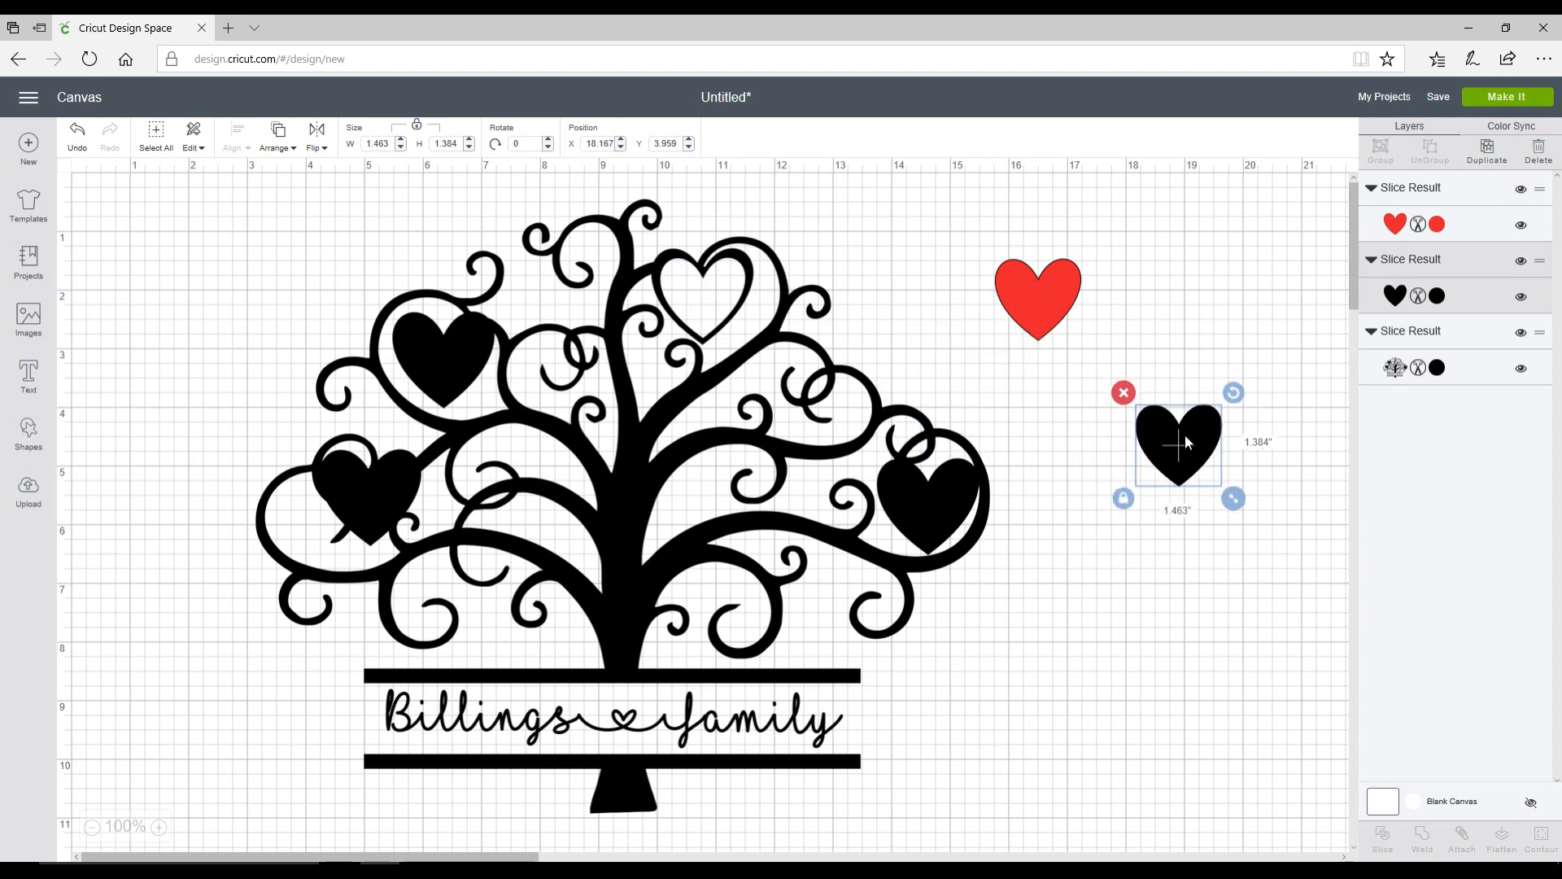
key("Delete")
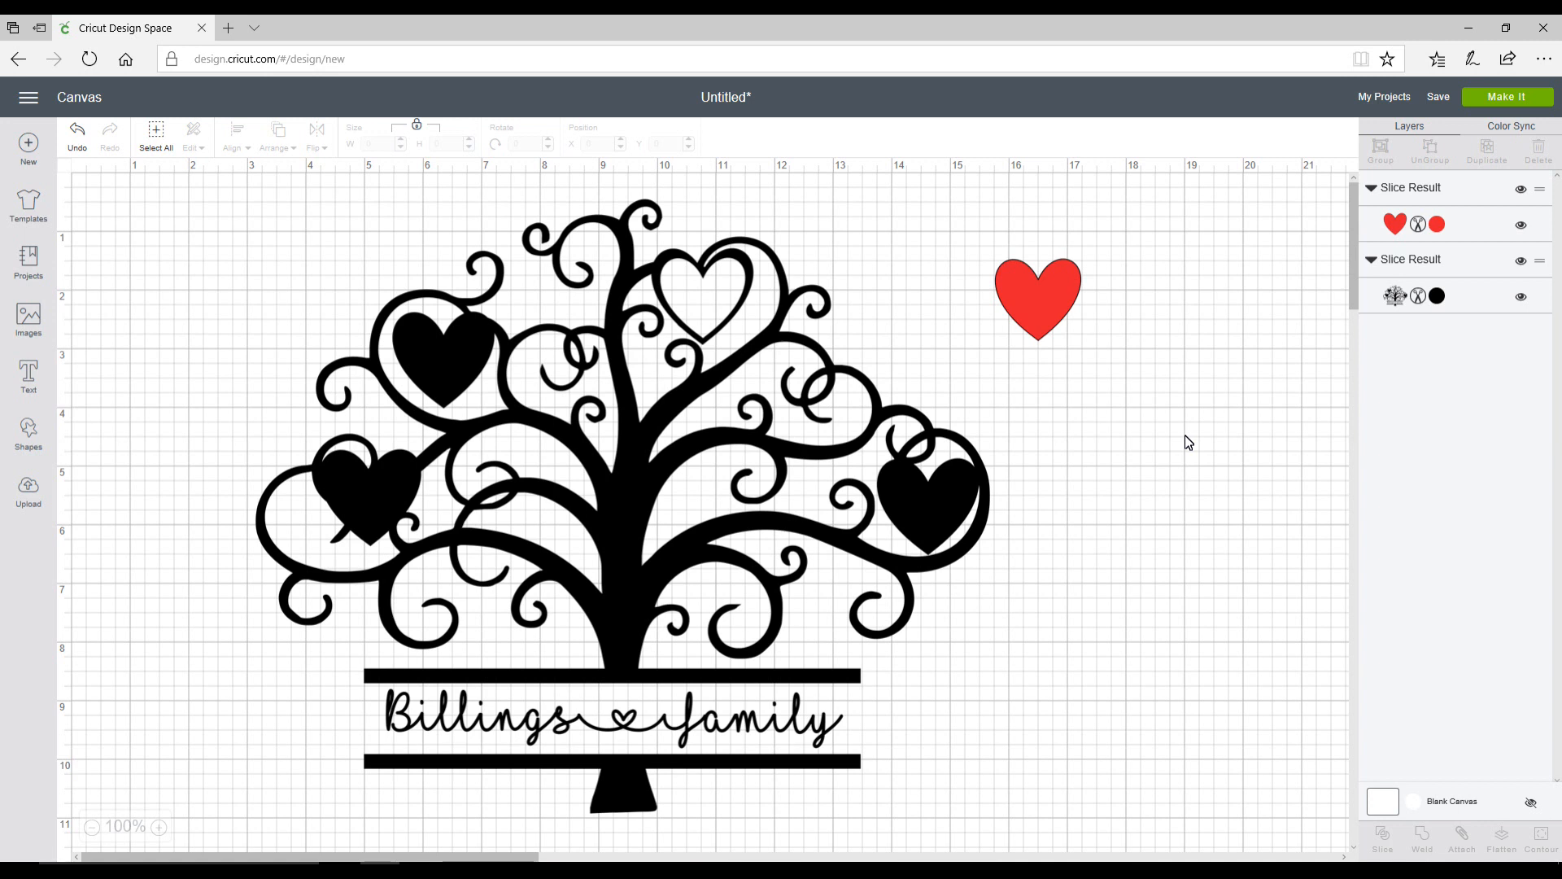
key("ctrl+z")
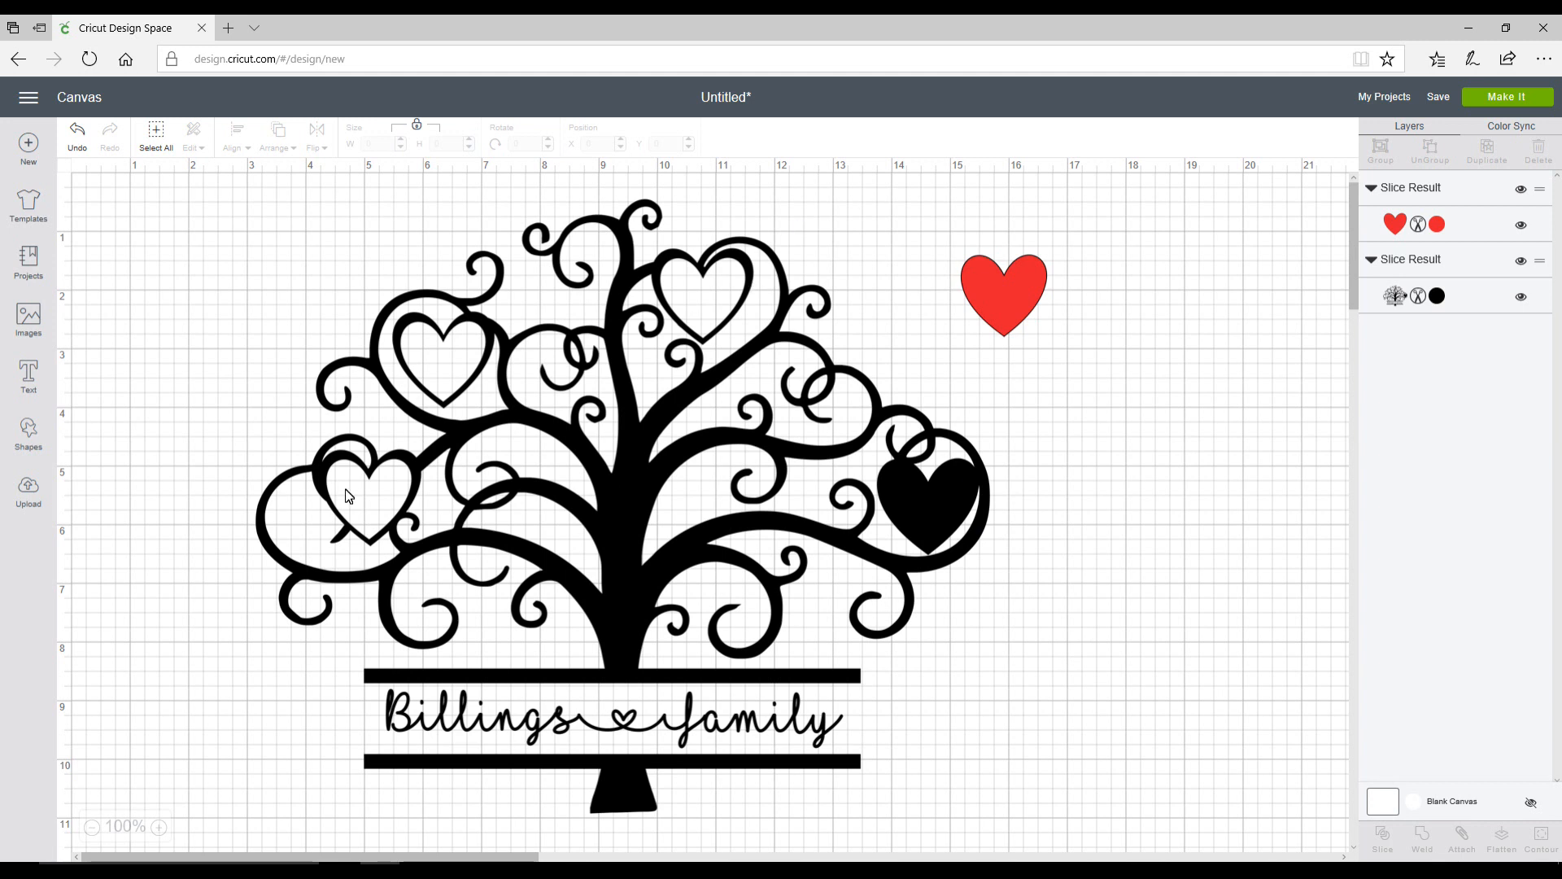
Step: Add a family member's first name followed by "*" in I Love Glitter, and place the text on the empty canvas right of the tree
left_click(25, 375)
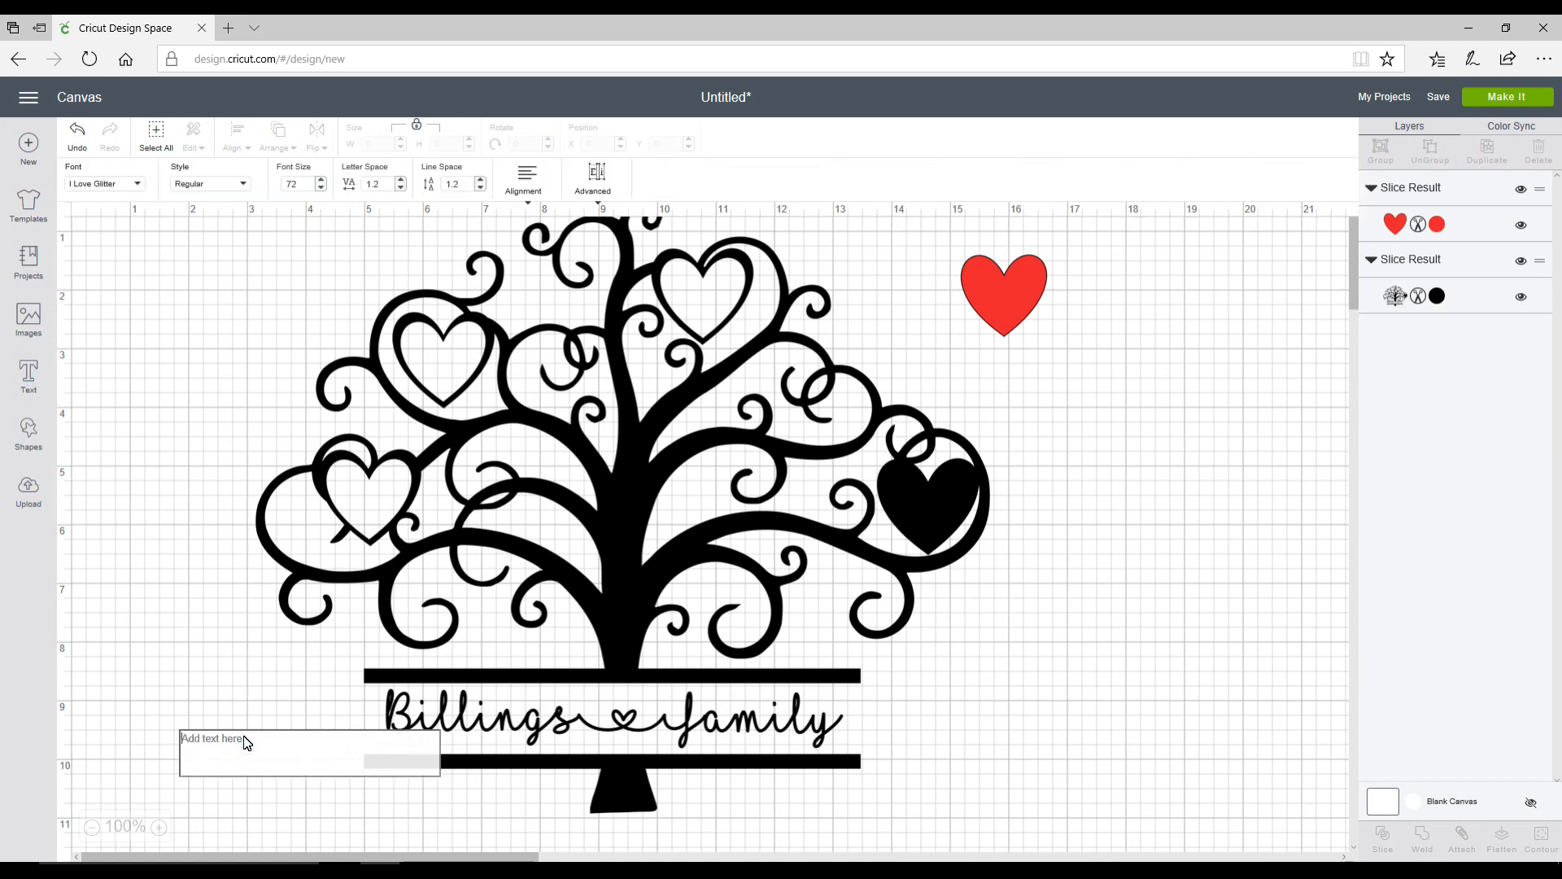
type("C")
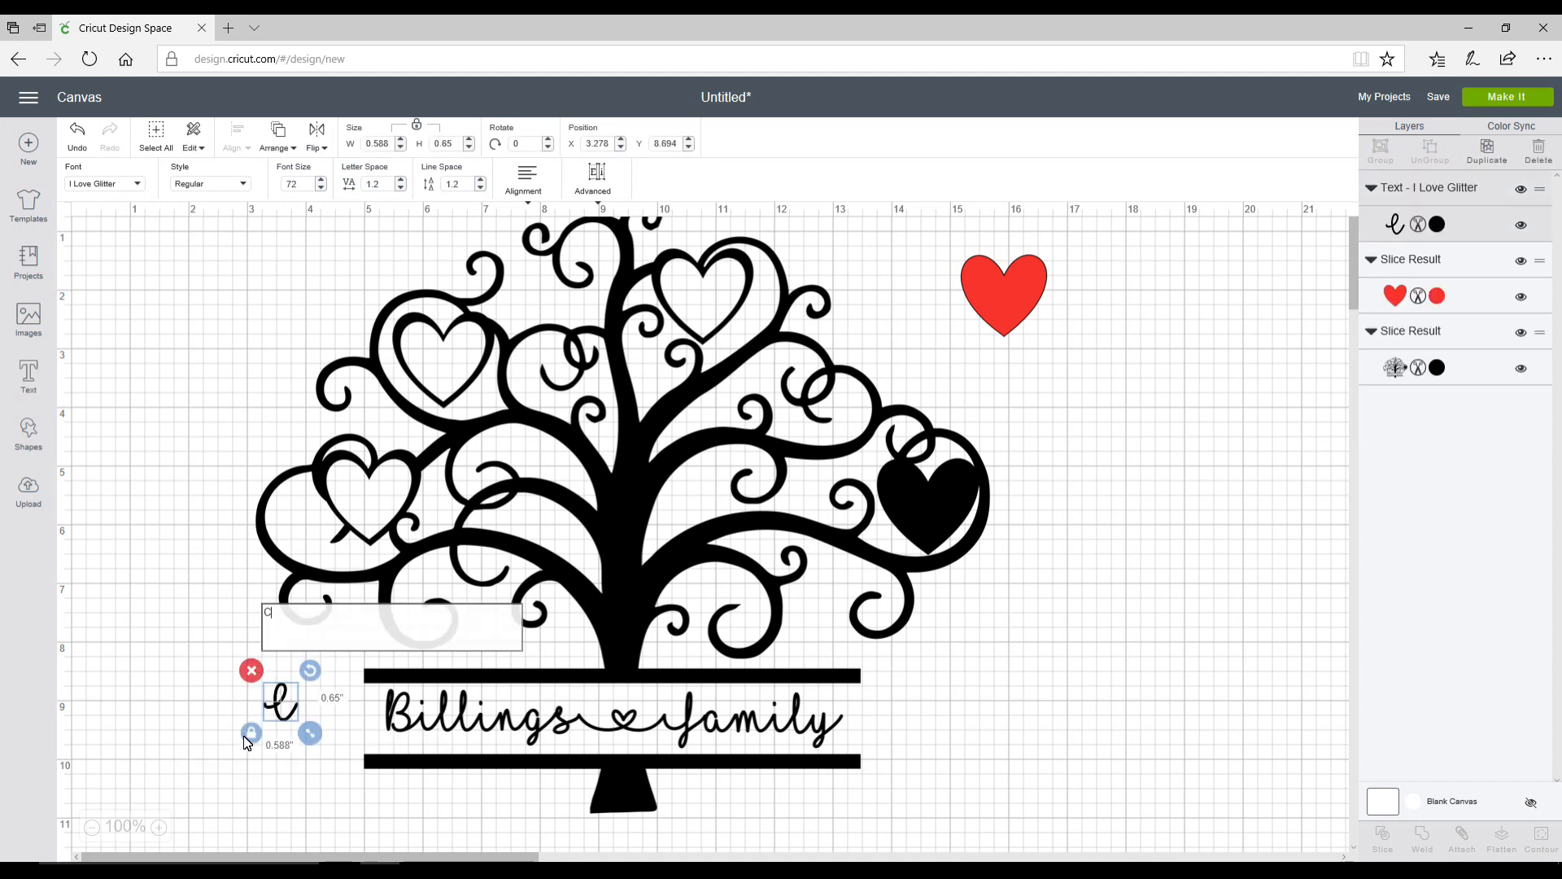
type("arl")
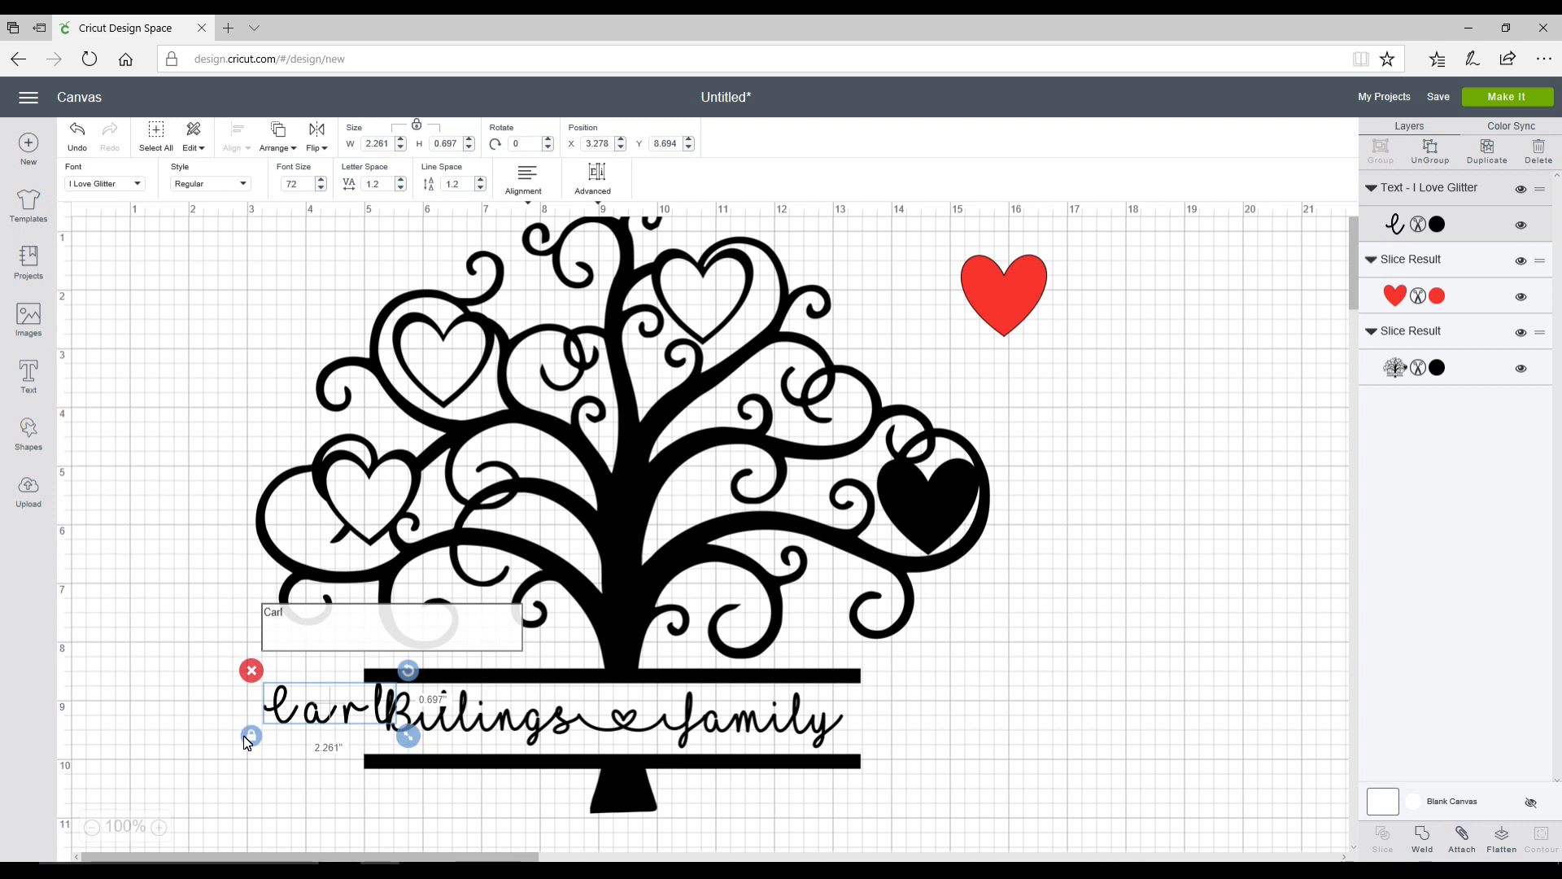
type("*")
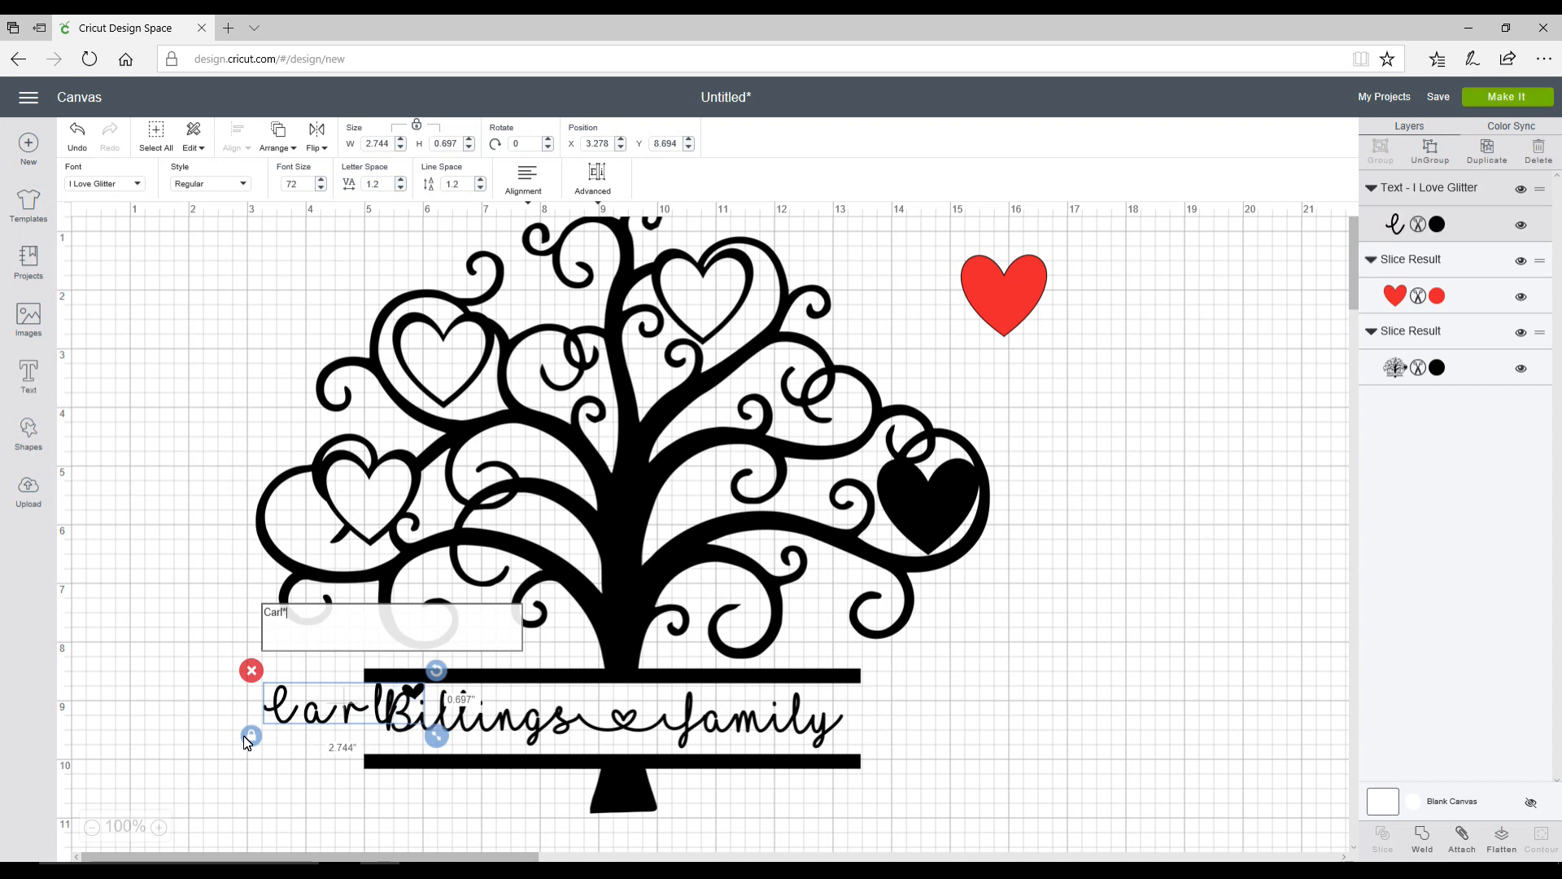
left_click_drag(317, 724, 1108, 633)
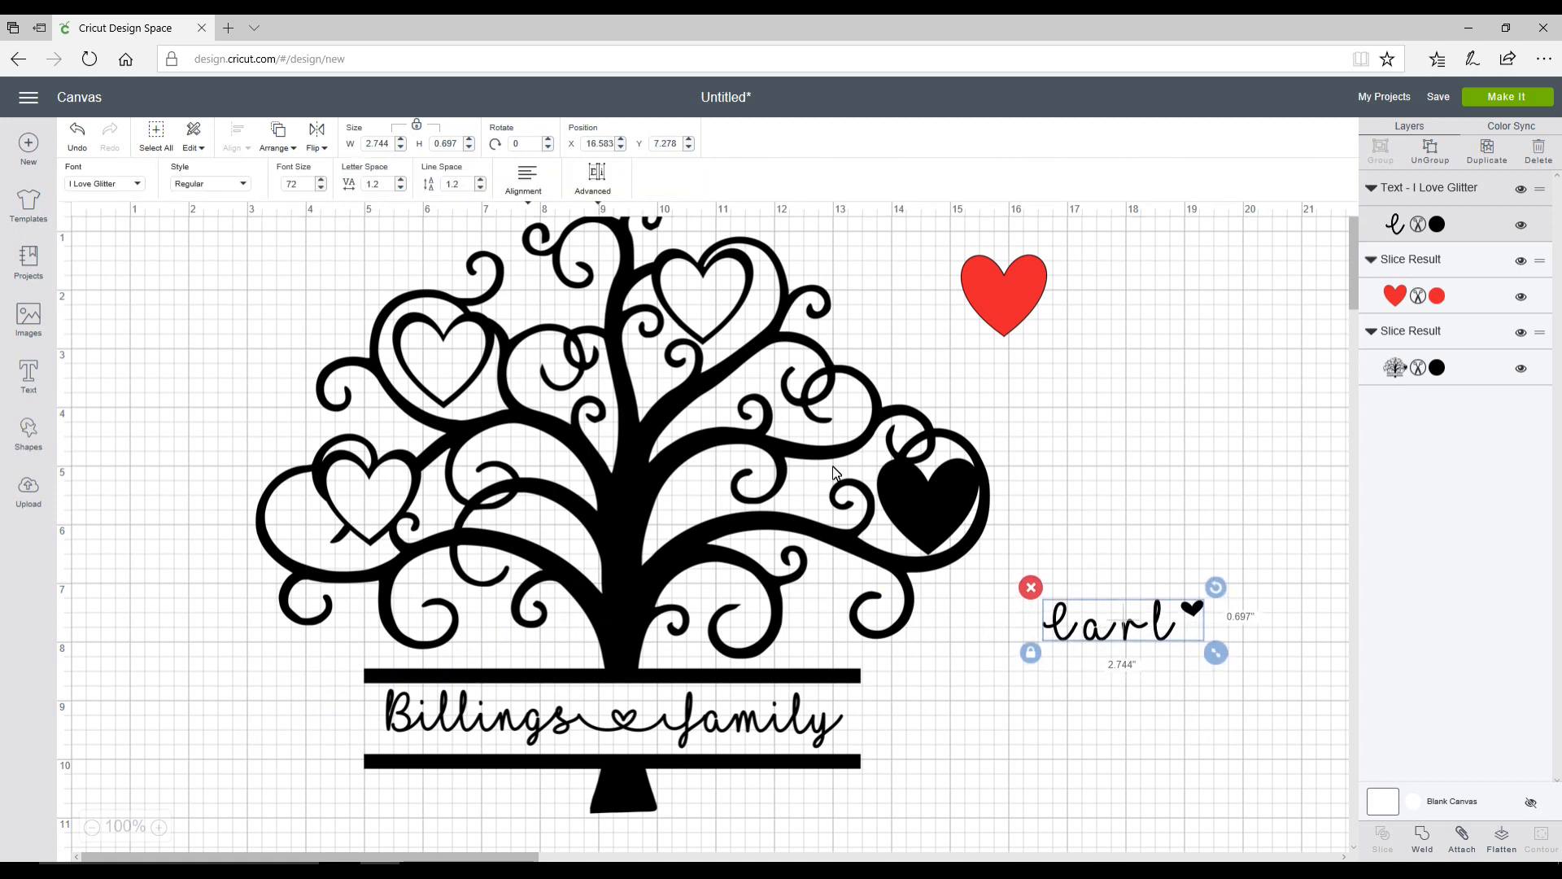
Step: Place three more first names inside the open hearts and weld them to the tree, moving the red heart farther right
left_click(31, 378)
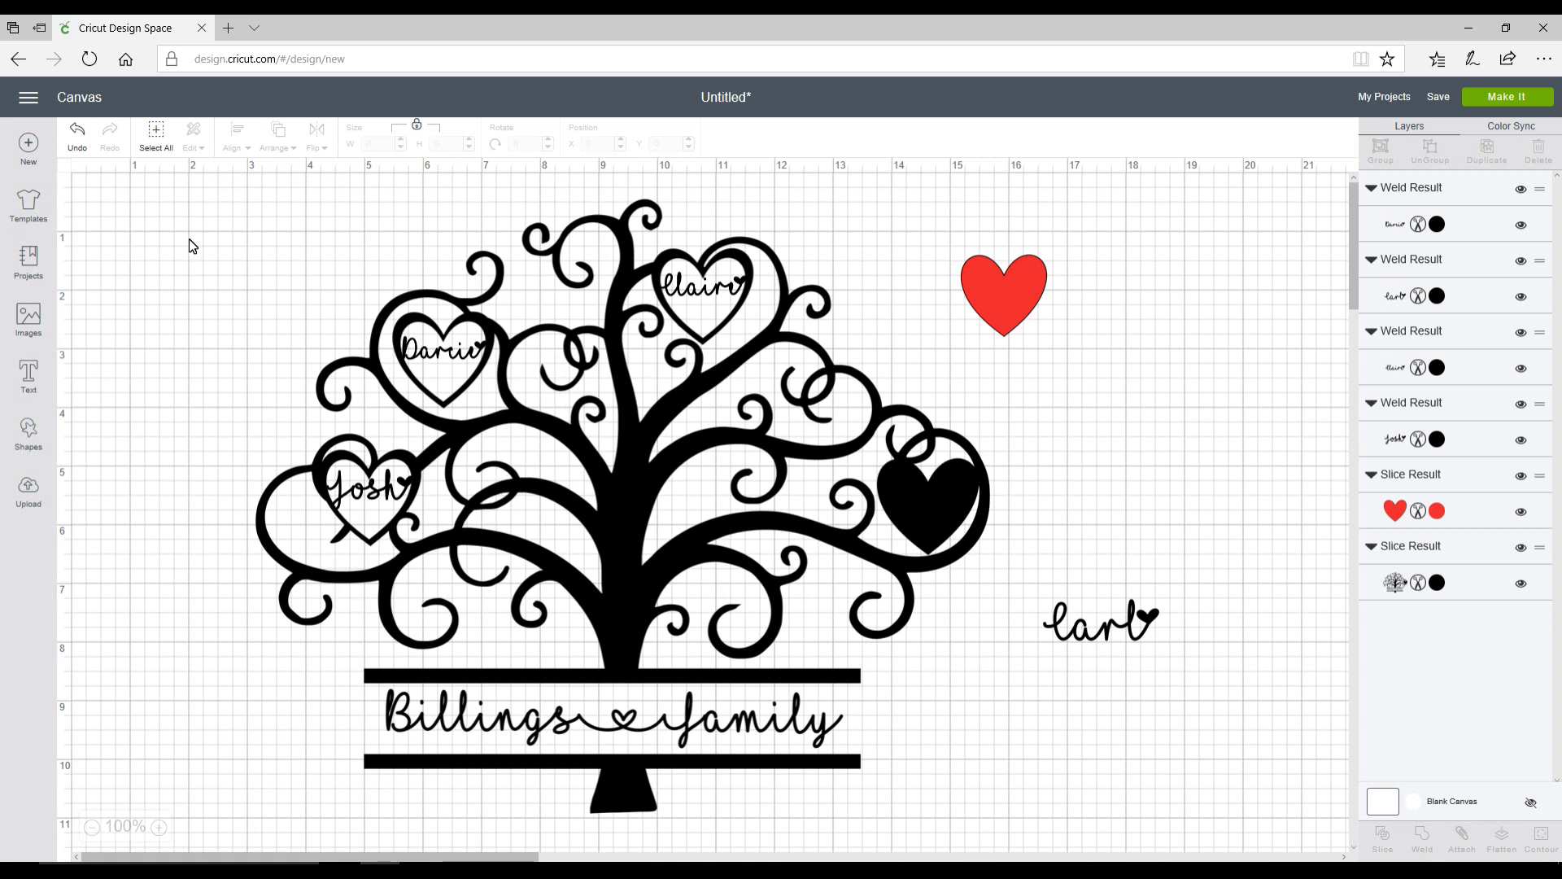
left_click_drag(241, 236, 910, 789)
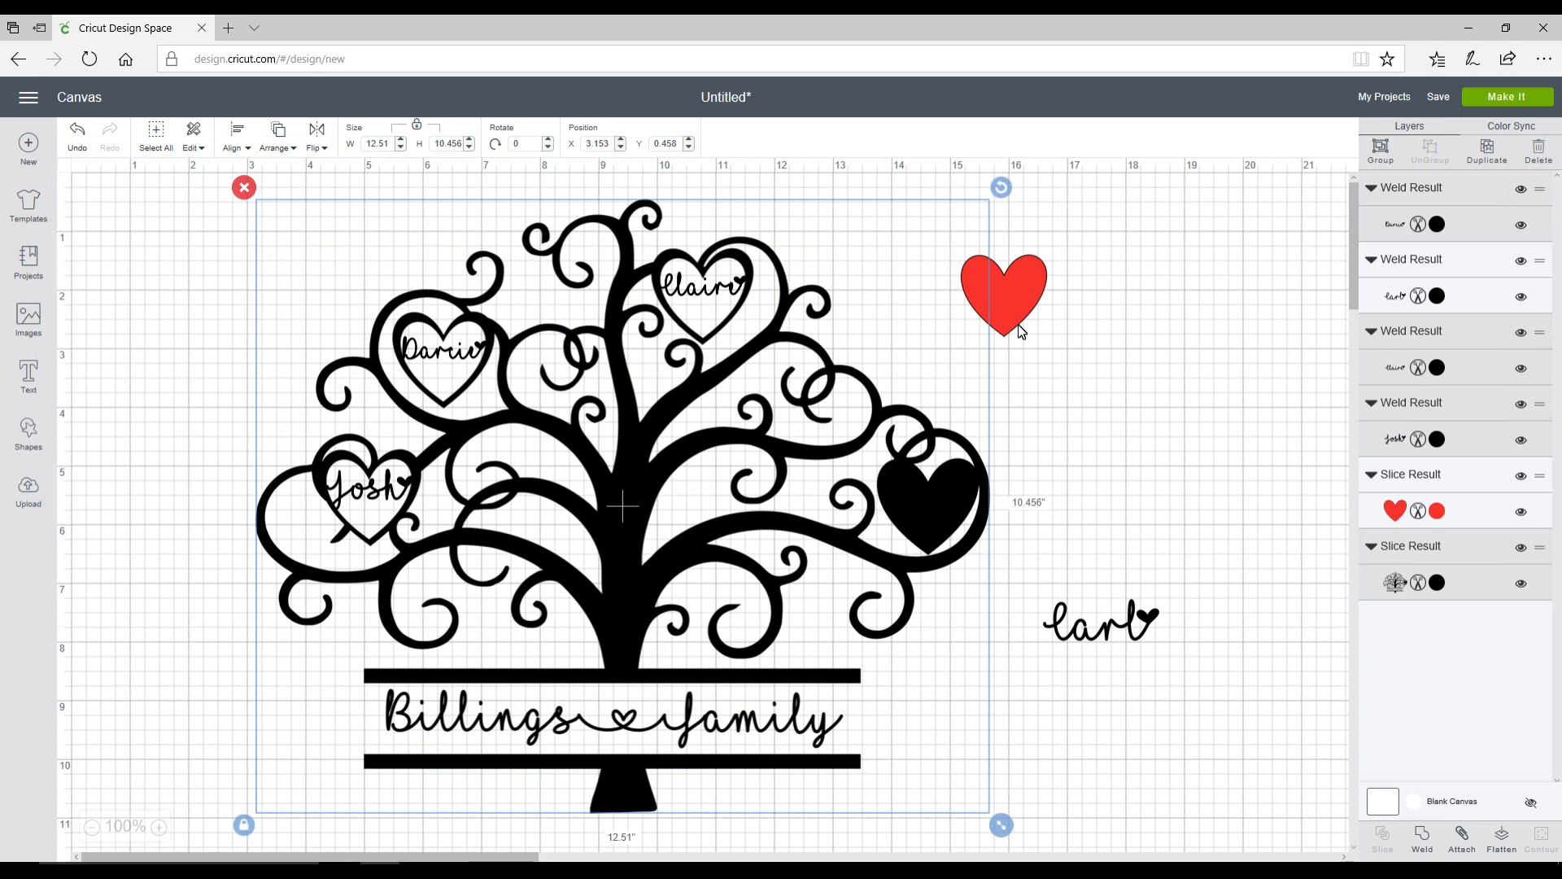
left_click_drag(1017, 305, 1215, 305)
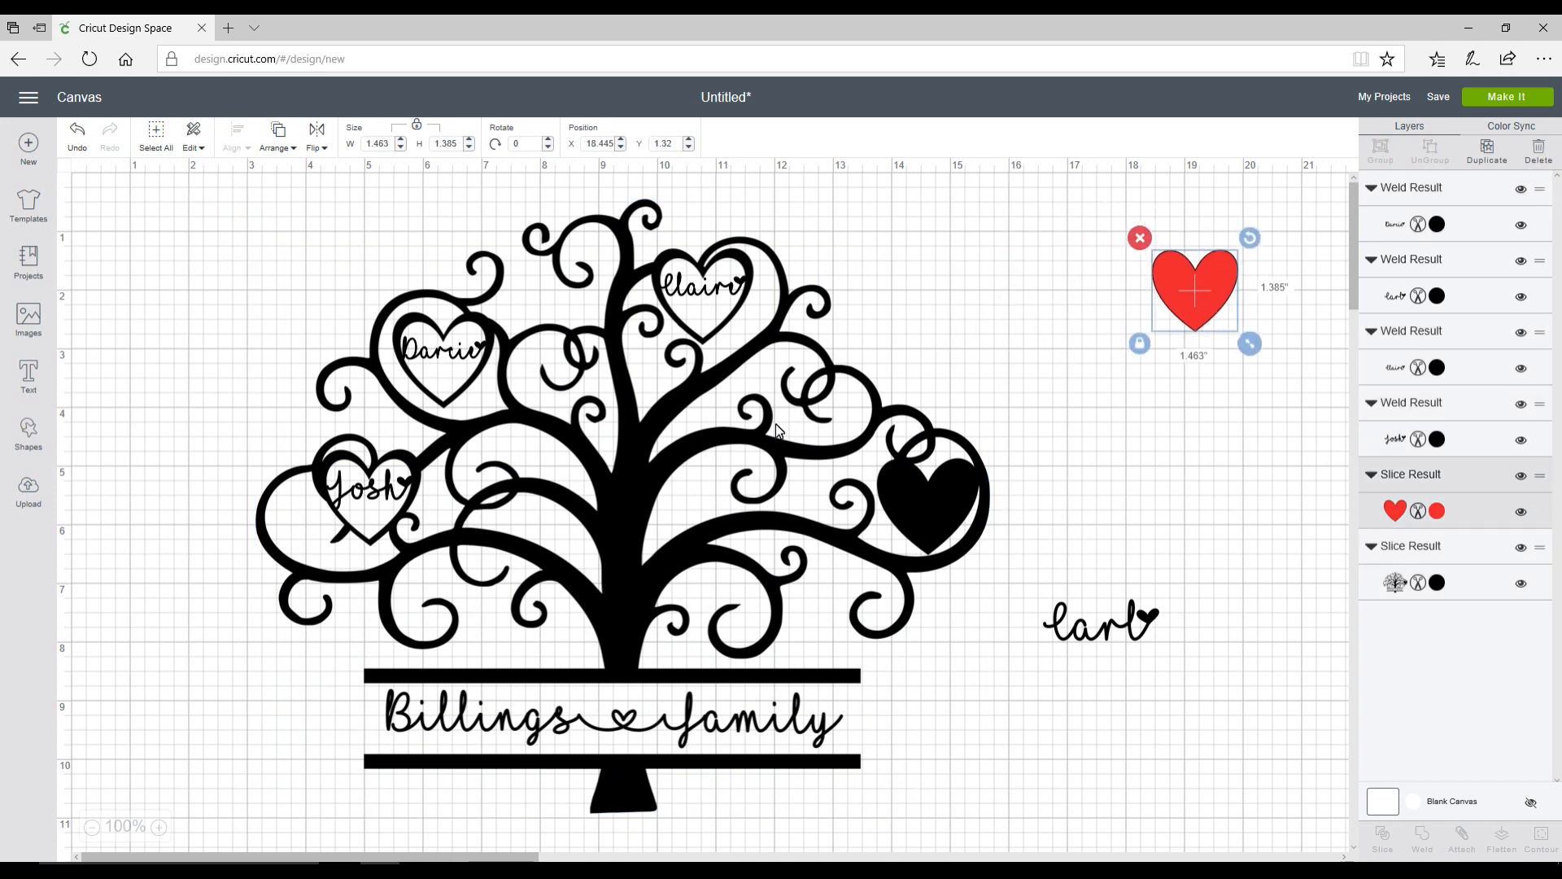
left_click(184, 231)
left_click_drag(248, 289, 955, 839)
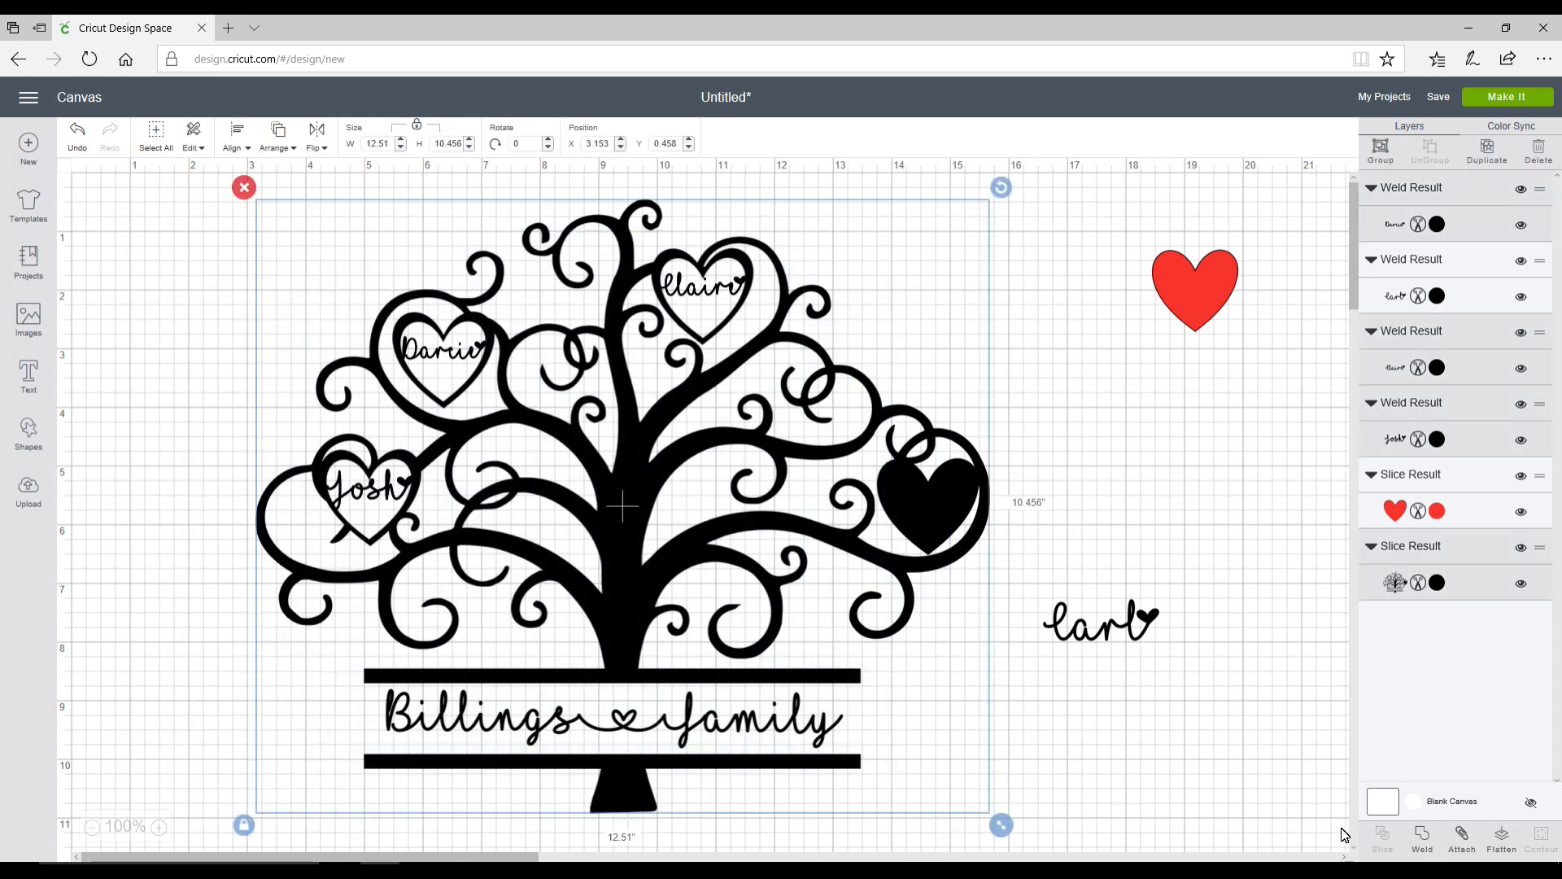
left_click(1422, 836)
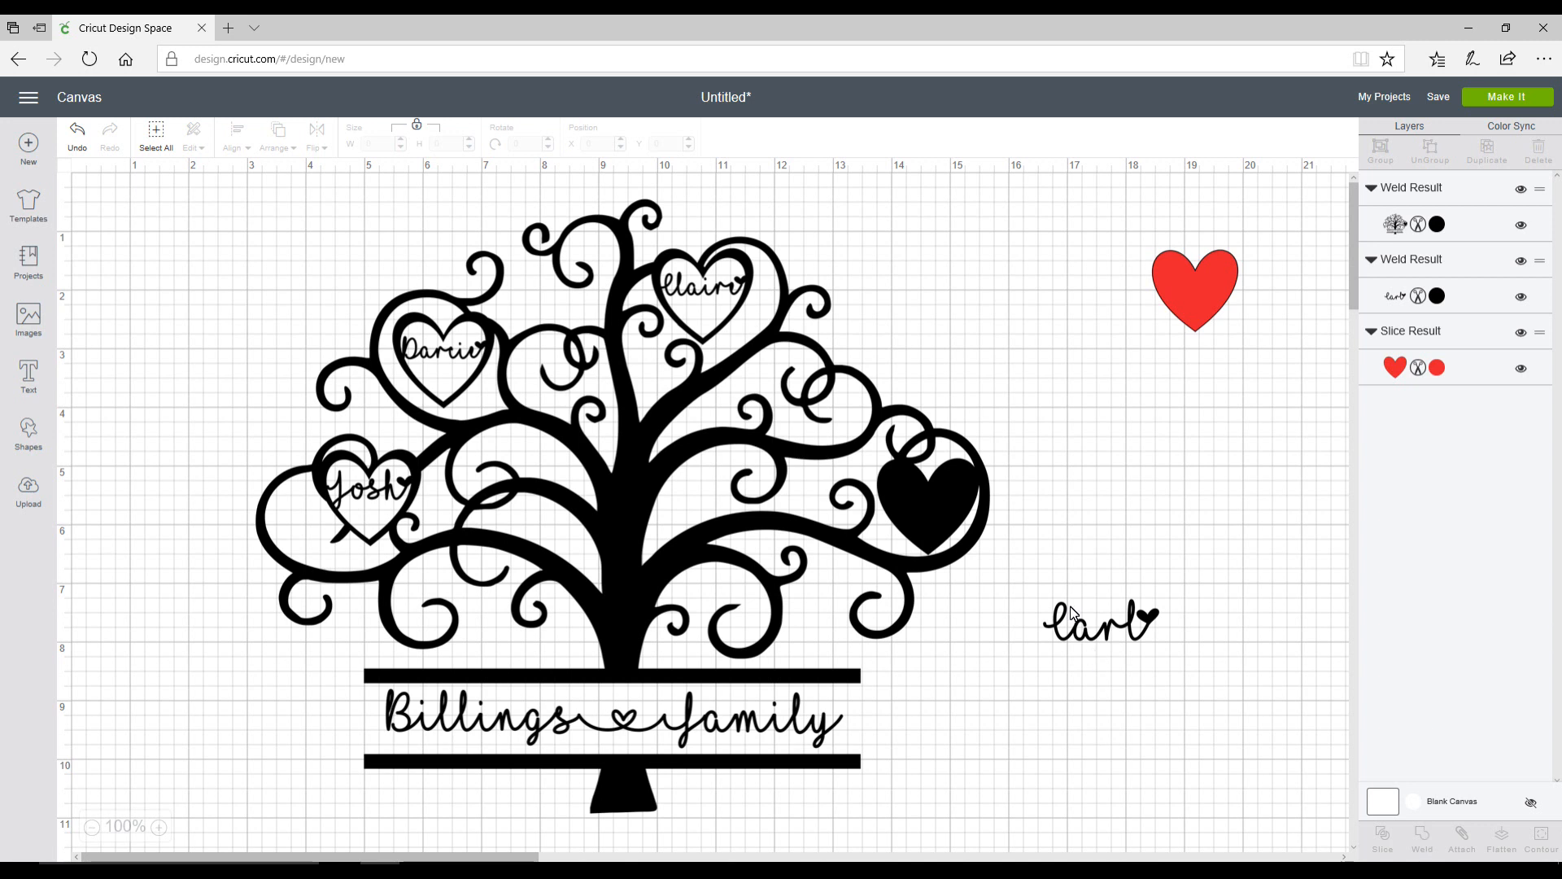
Step: Recolour the loose name dark pink (#AA1E58) and move it up beside the tree's solid right-hand heart
left_click(1081, 636)
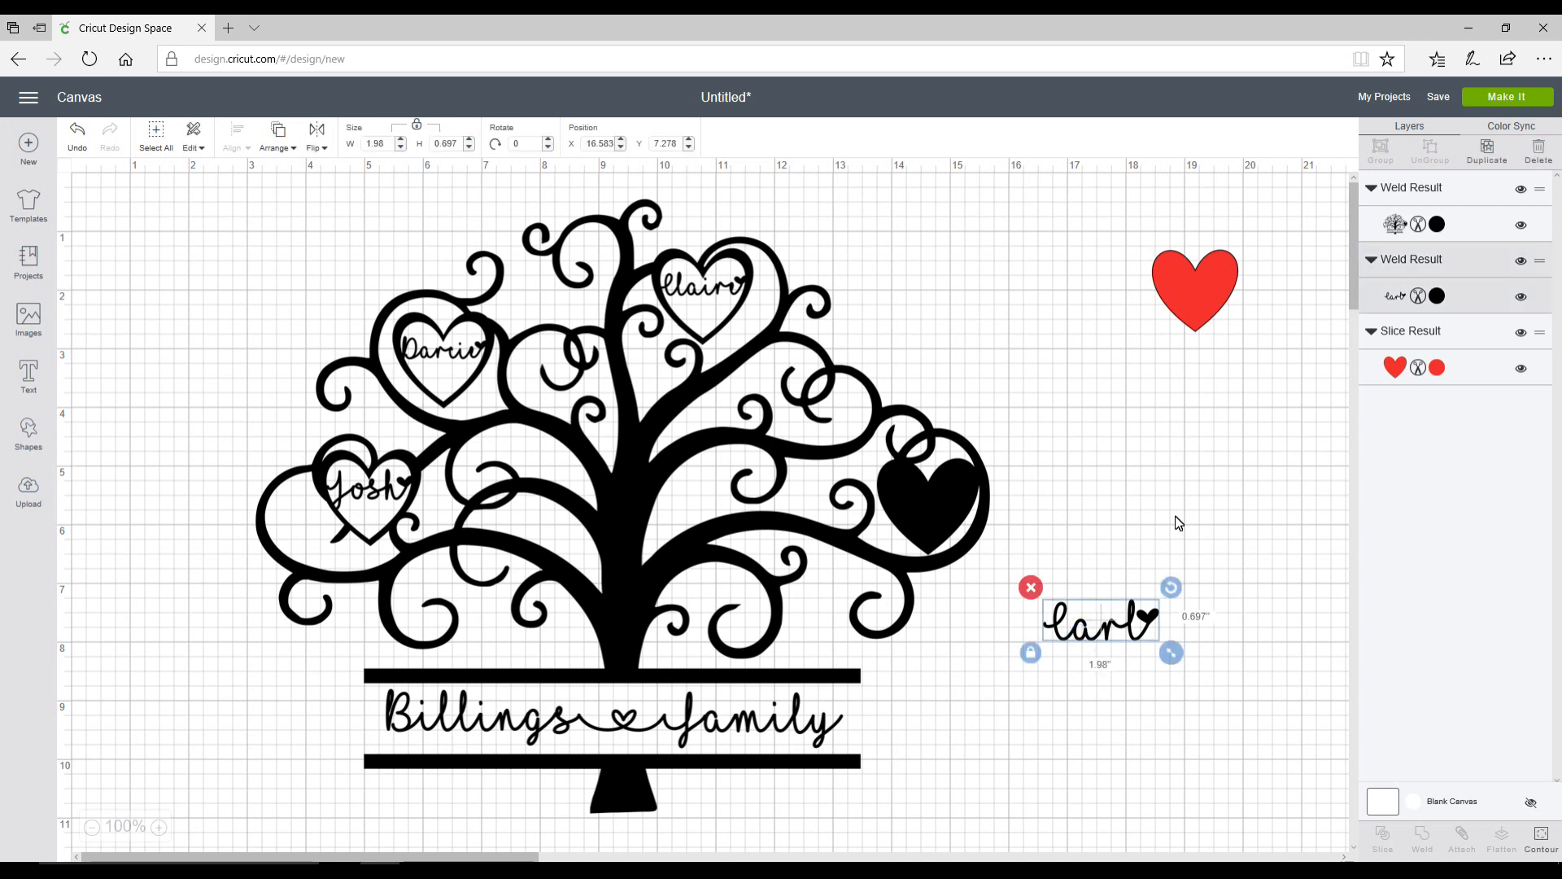
left_click(1437, 297)
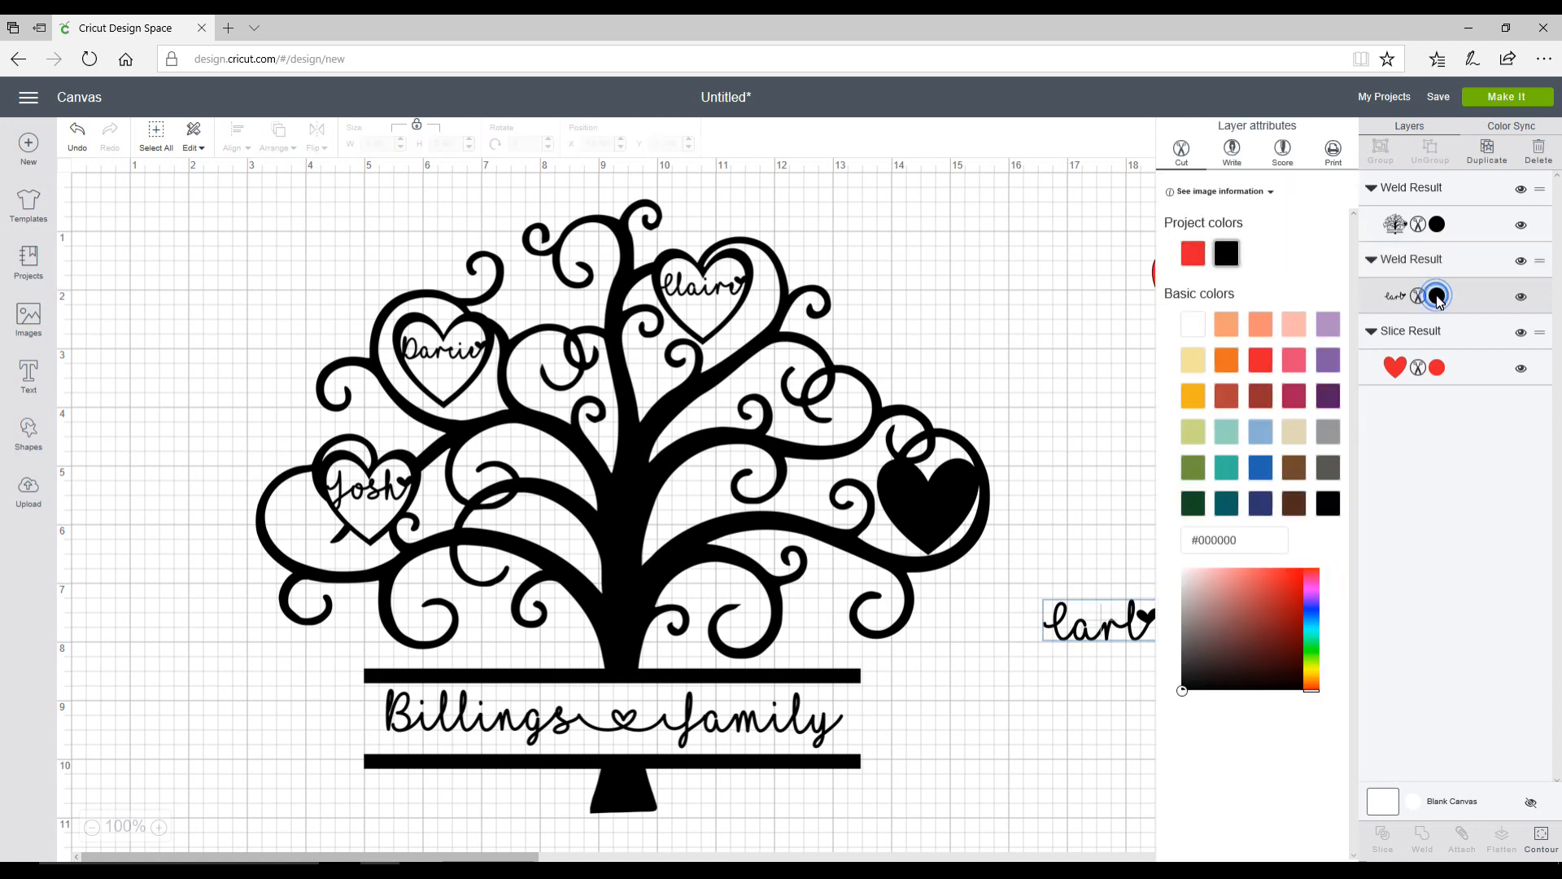
left_click(1286, 396)
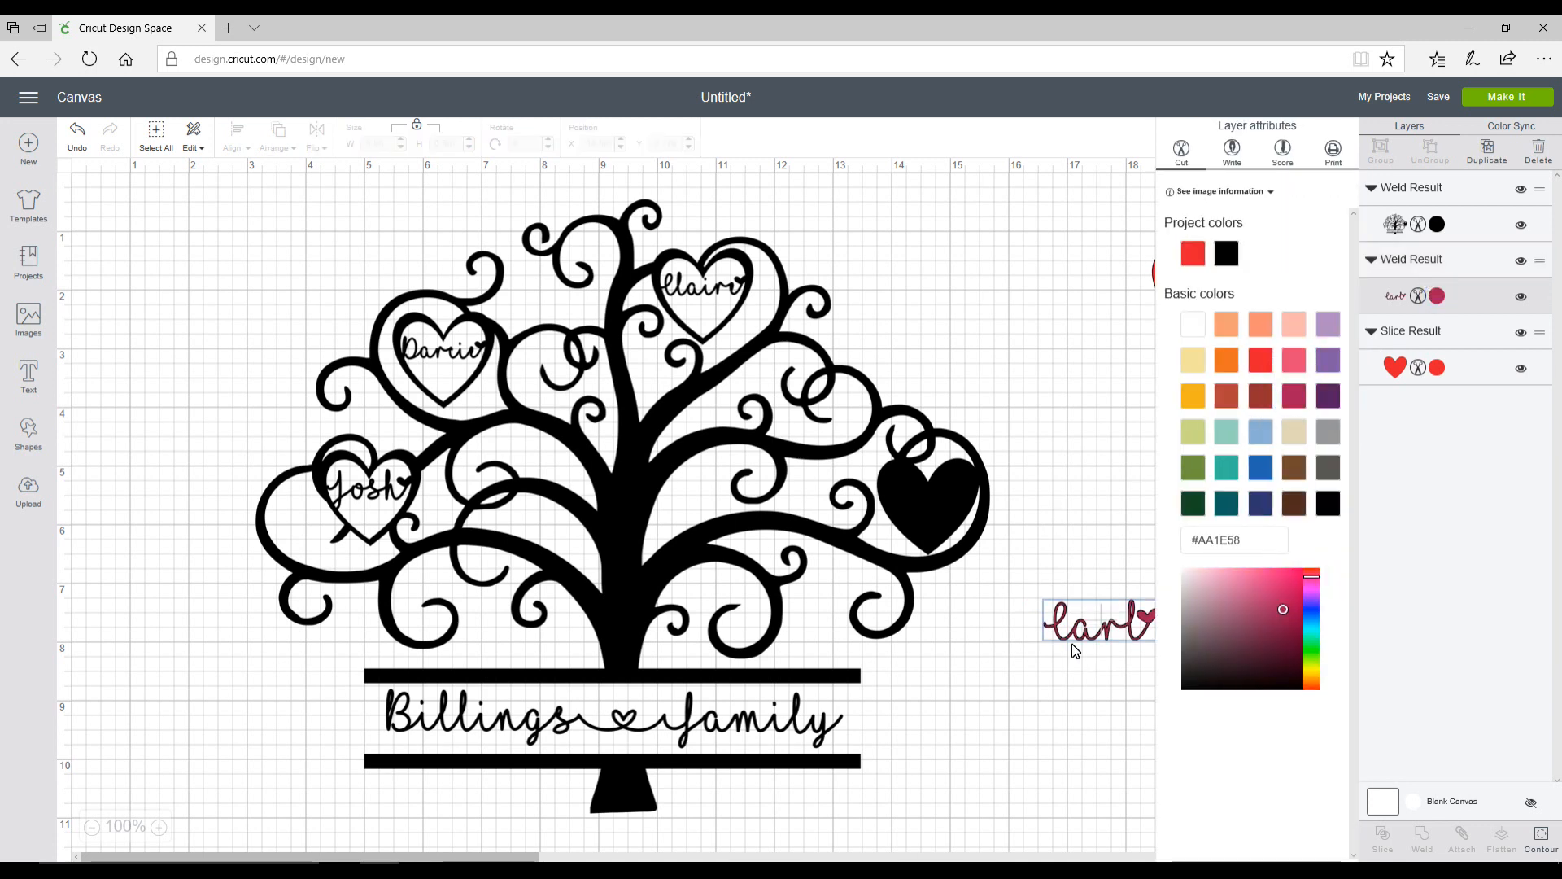
left_click_drag(1087, 643, 1100, 547)
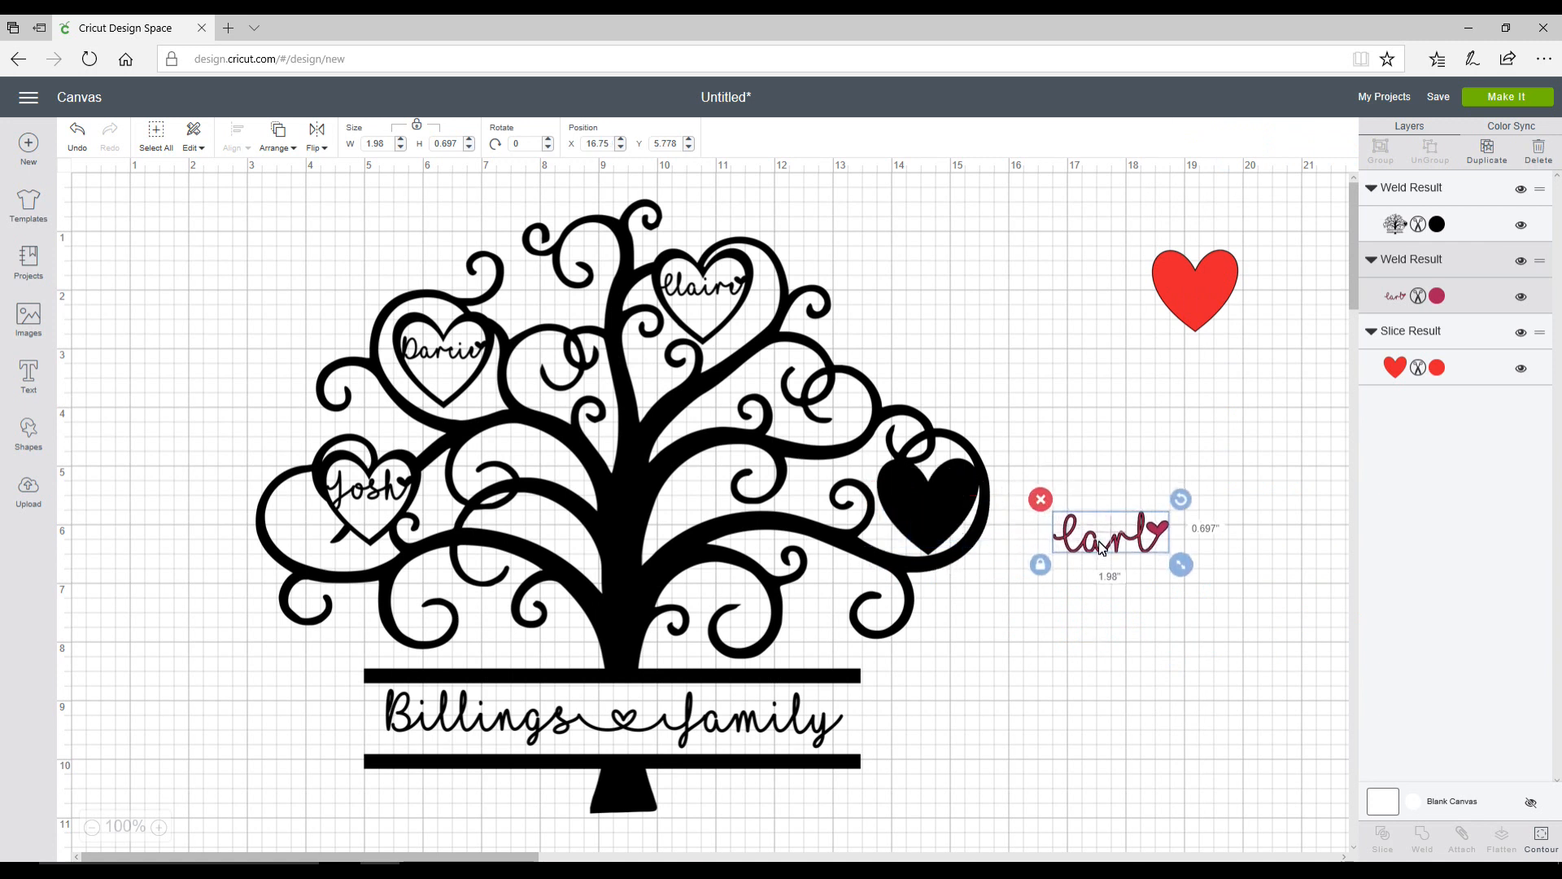
Step: Bring the pink name to the front and place it across the solid black heart in the far-right branch loop
left_click(280, 140)
left_click(277, 237)
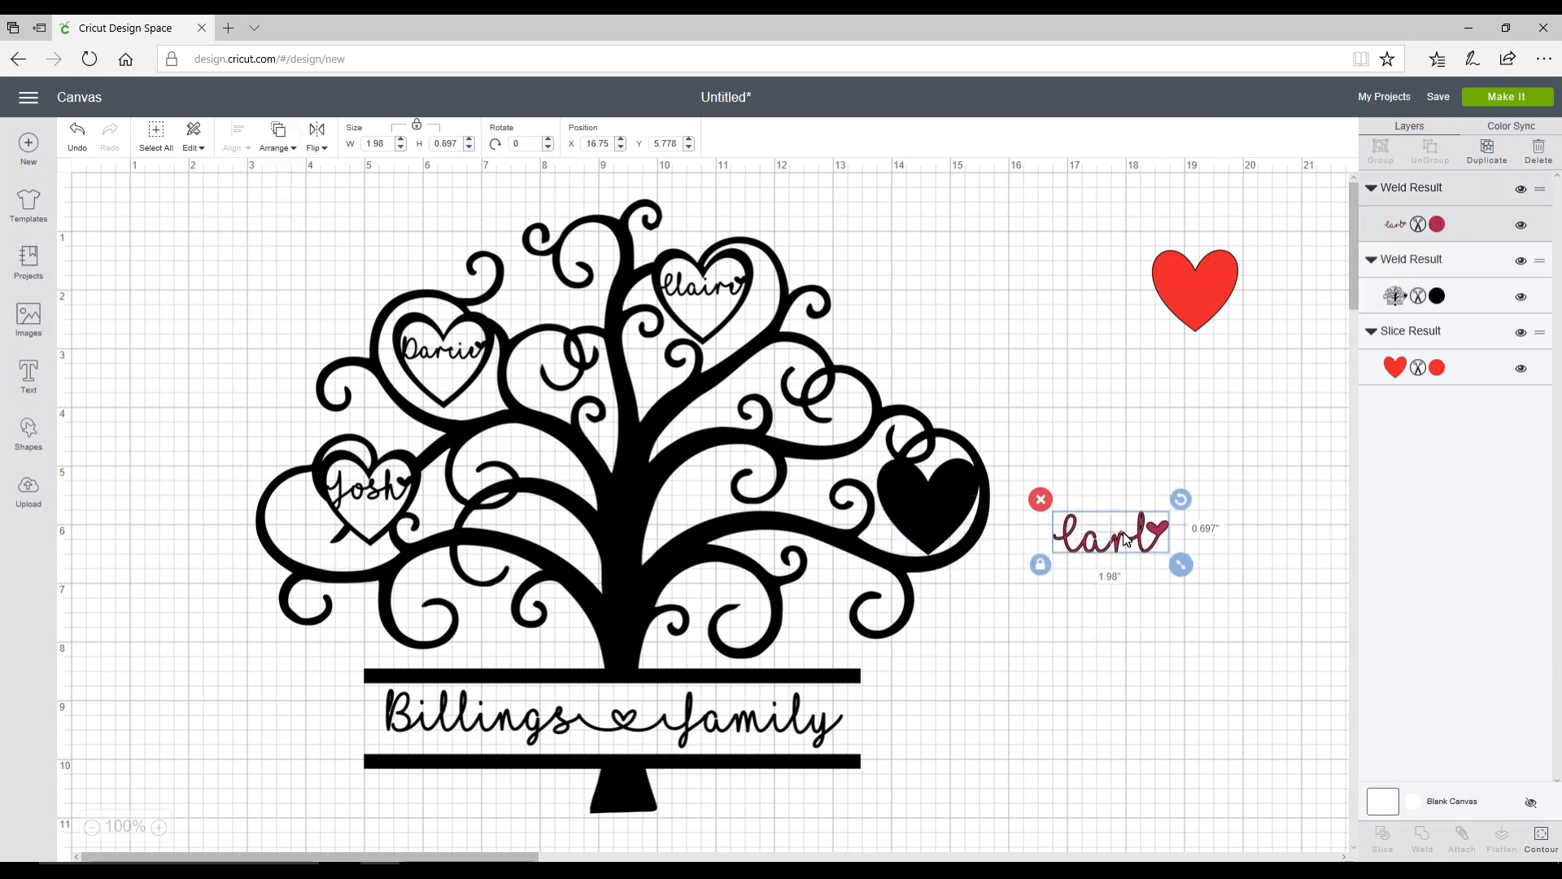
left_click_drag(1143, 543, 991, 537)
left_click(1076, 543)
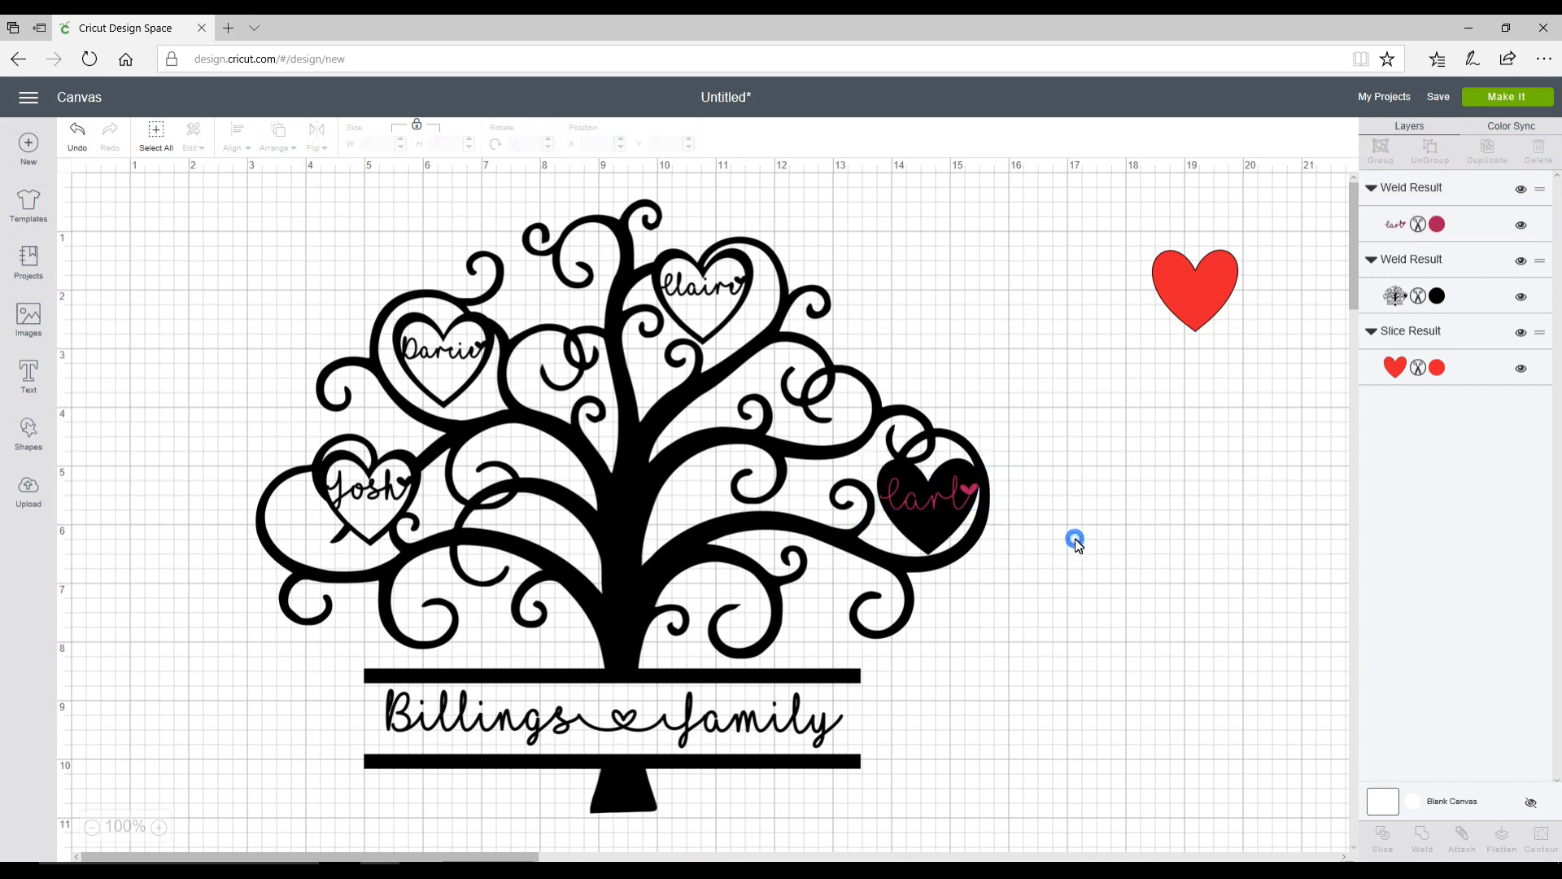
Step: Slice the pink name out of the tree's far-right solid heart and move both name pieces onto the empty canvas
left_click_drag(247, 255, 1021, 787)
left_click(1377, 843)
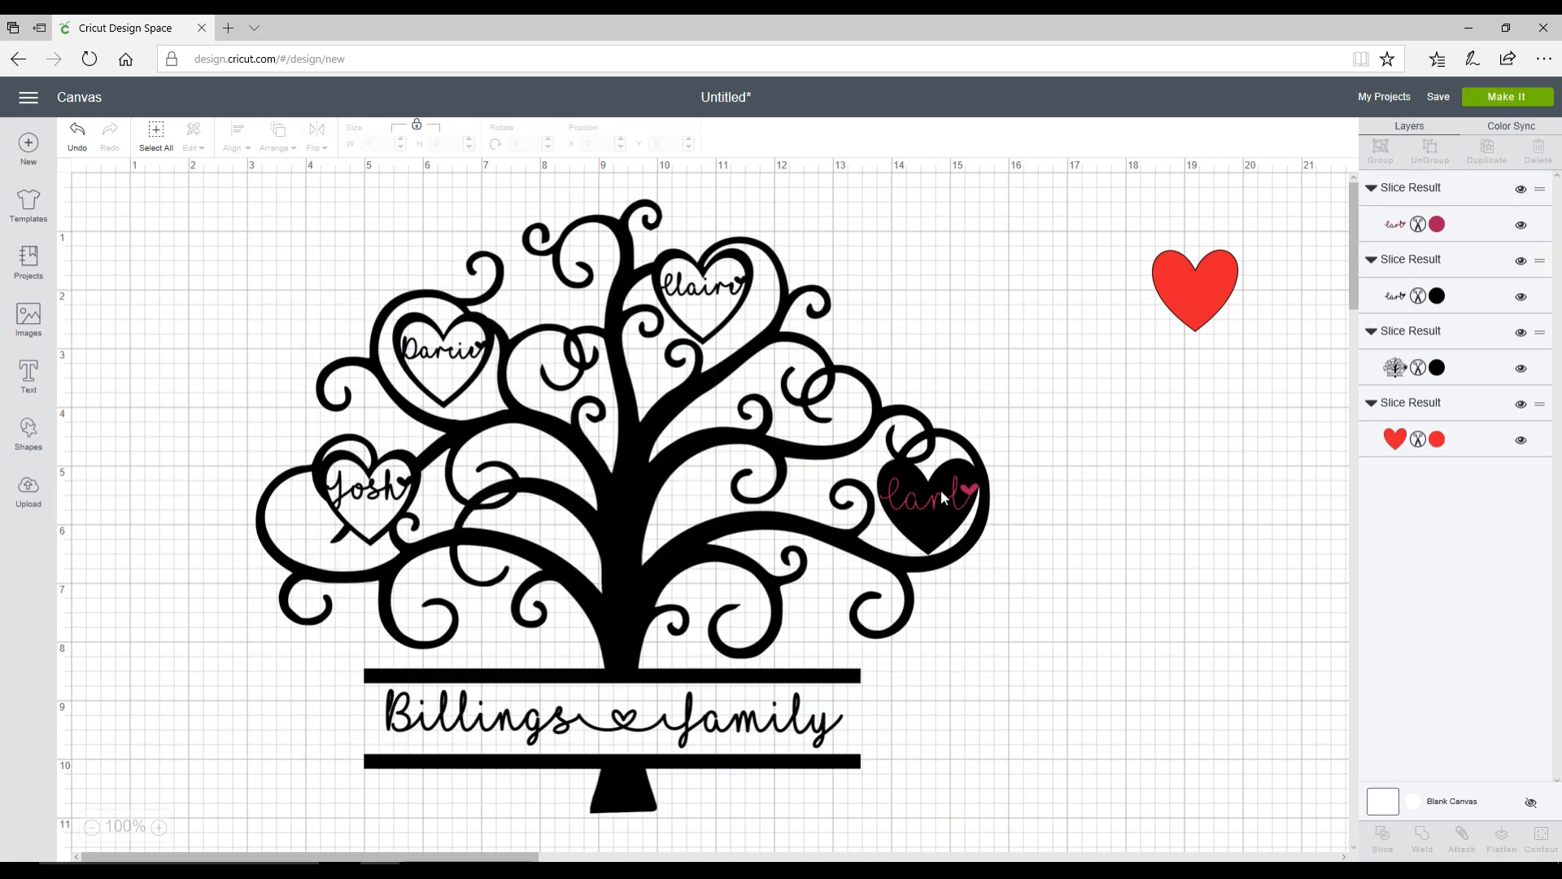
left_click_drag(935, 493, 1107, 548)
left_click_drag(926, 496, 1163, 476)
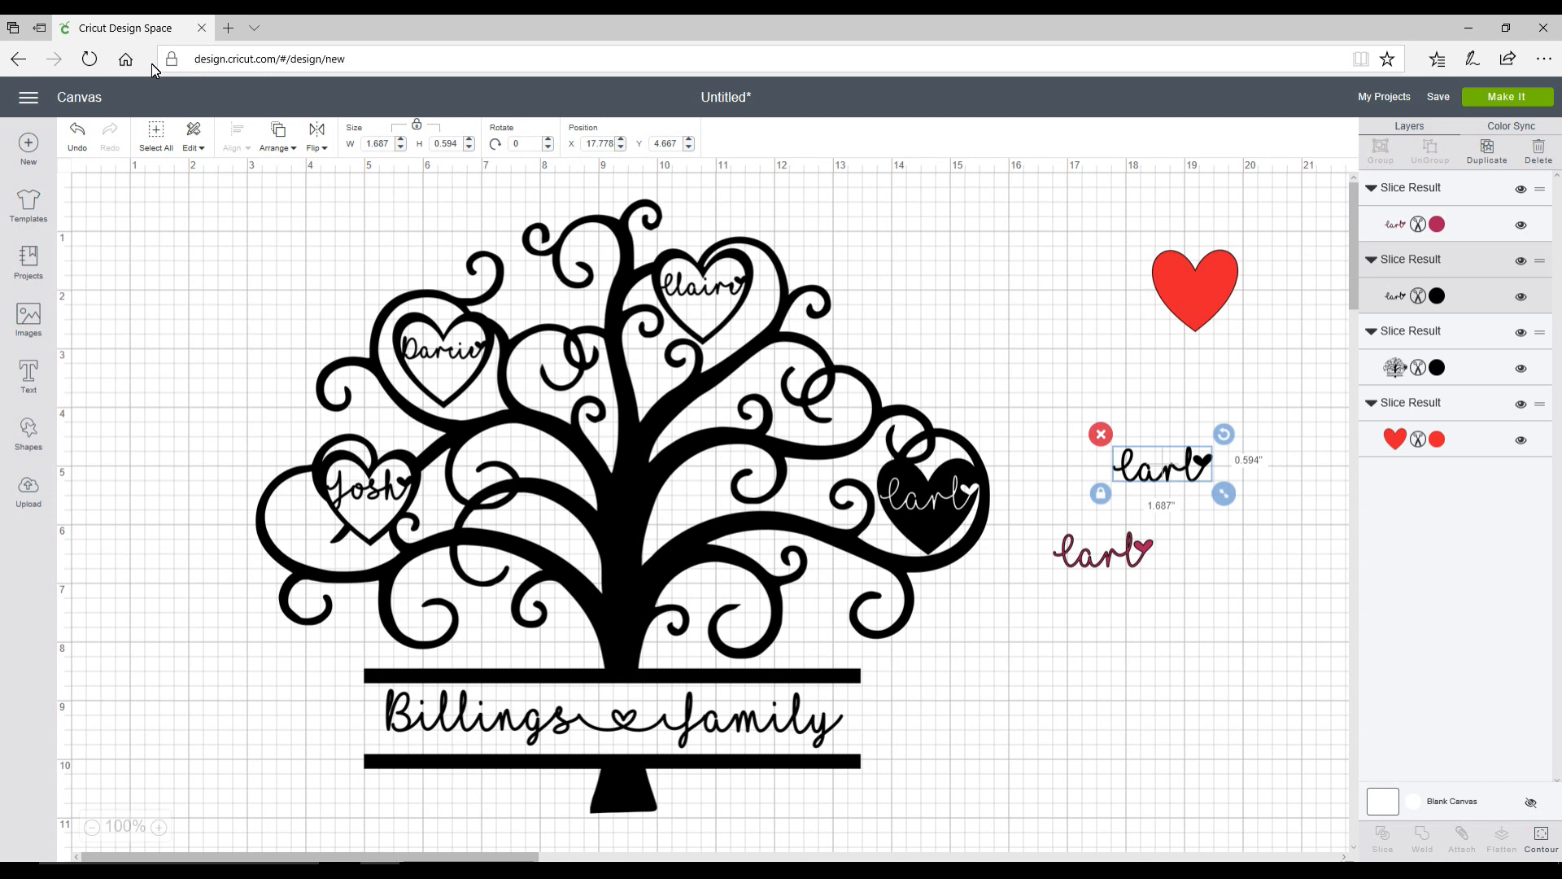
Step: Undo the moves of the cut name pieces, the slice, and the name's last placement in the heart
left_click(78, 134)
left_click(78, 134)
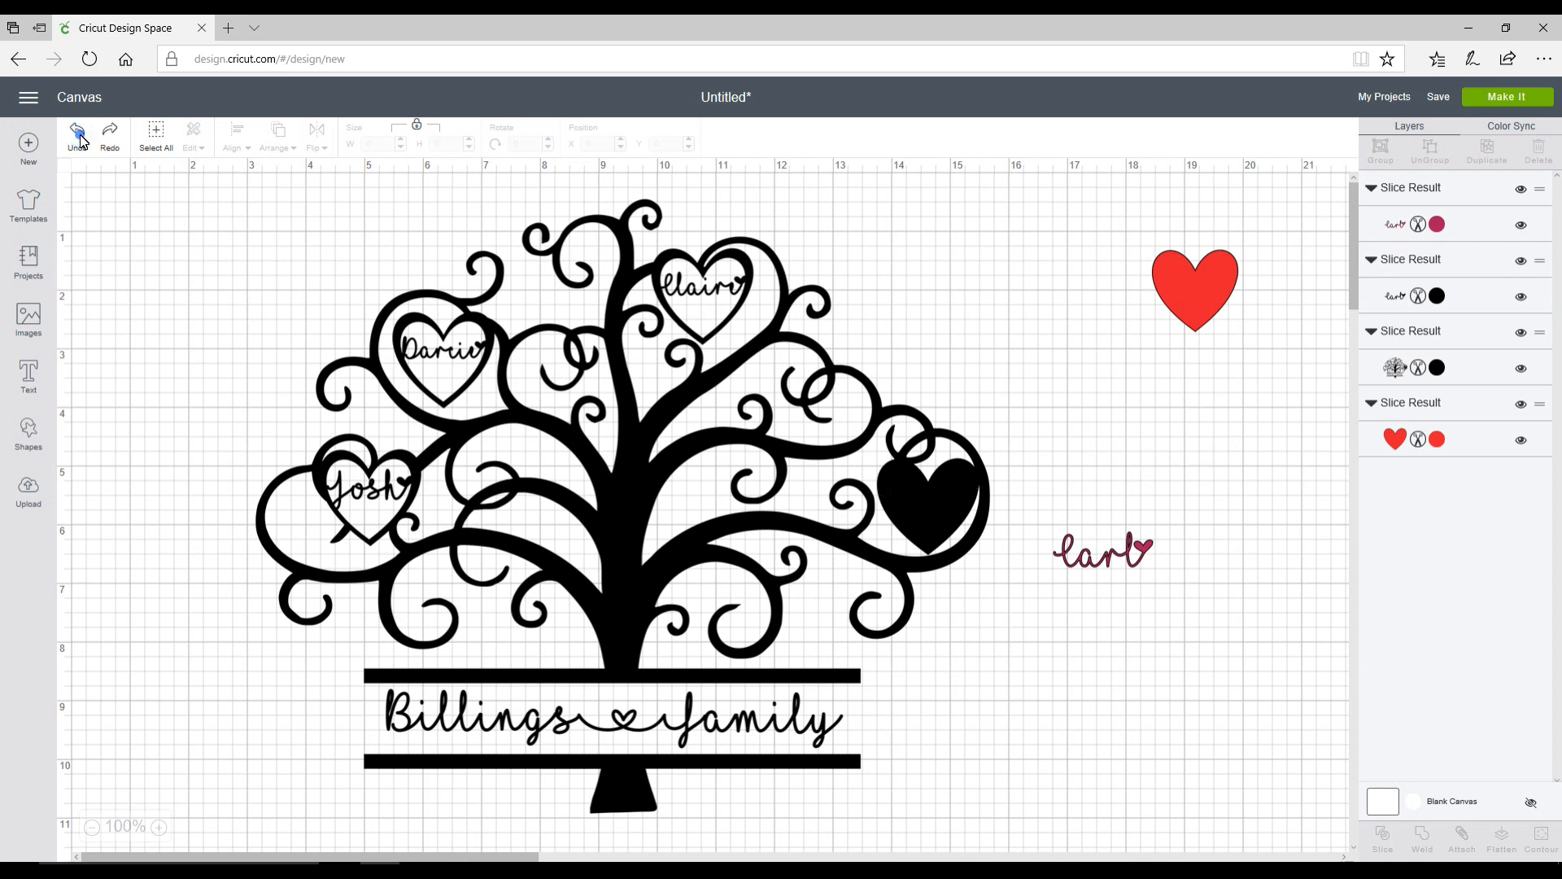
left_click(78, 134)
left_click(79, 134)
left_click(79, 134)
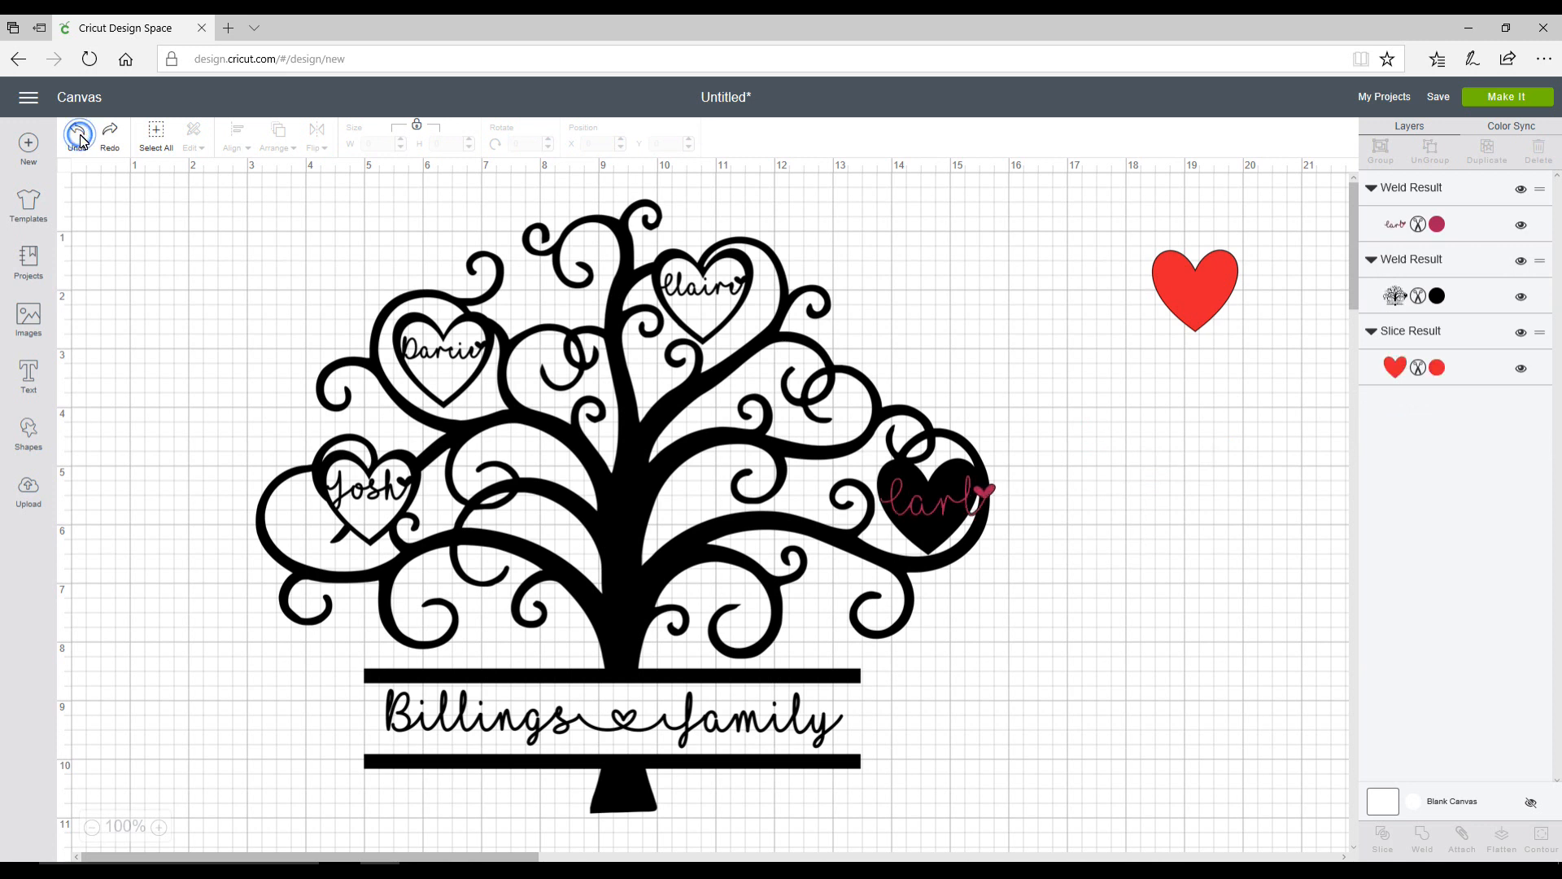
Step: Move the pink name off the tree, slice the far-right solid heart open with the red heart, and set the pieces aside
left_click_drag(939, 509, 1142, 563)
left_click(1188, 317)
left_click_drag(1188, 317, 1161, 391)
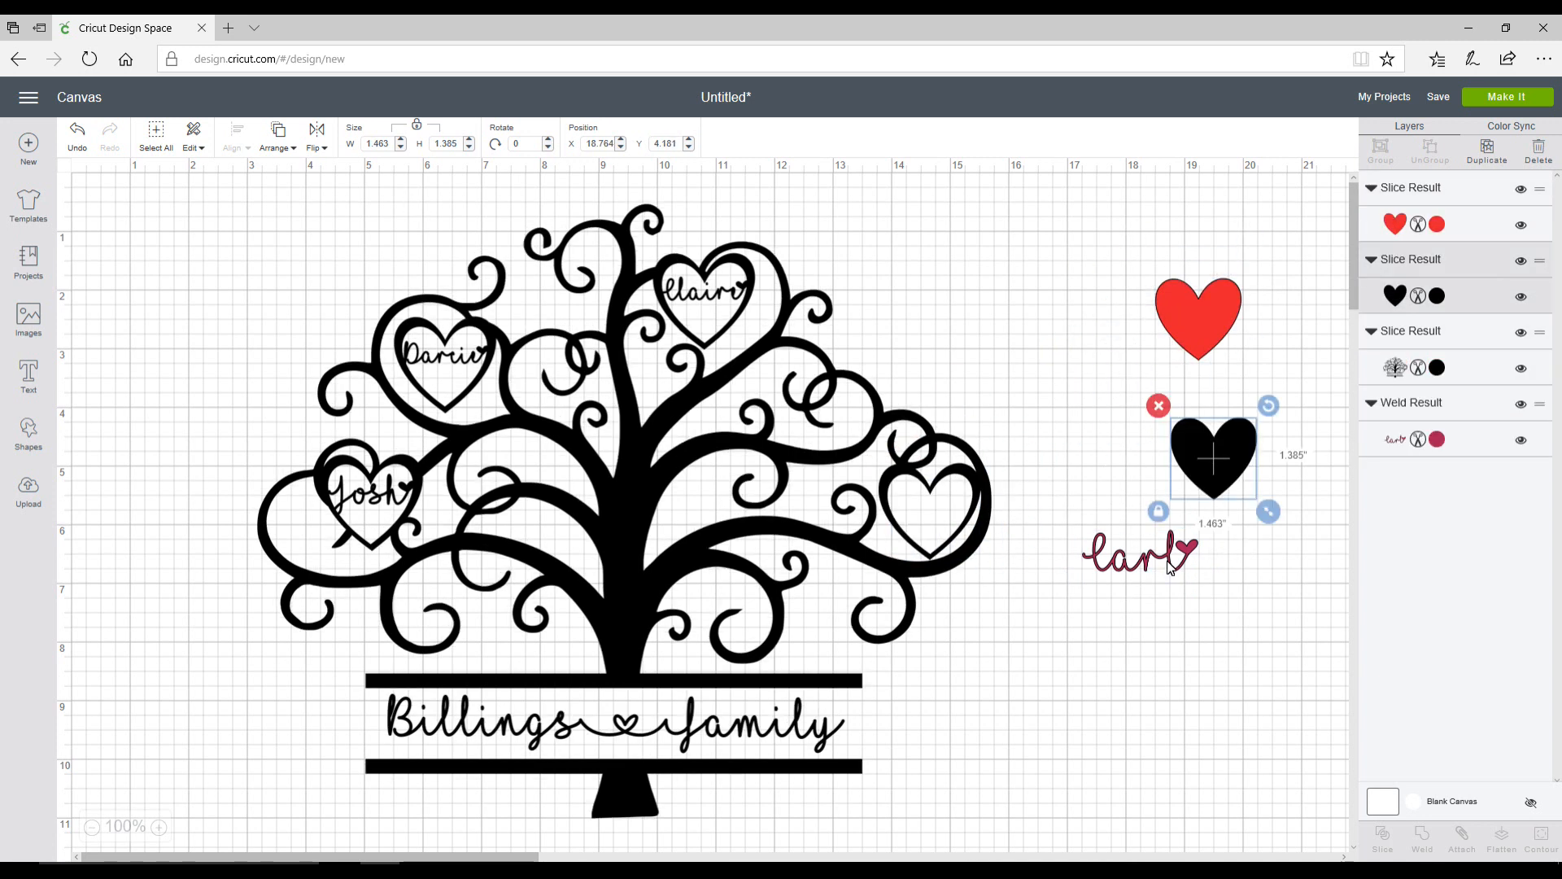
Step: Place the pink name across the open far-right heart and weld it to the tree
left_click(1171, 565)
left_click_drag(1172, 565, 970, 527)
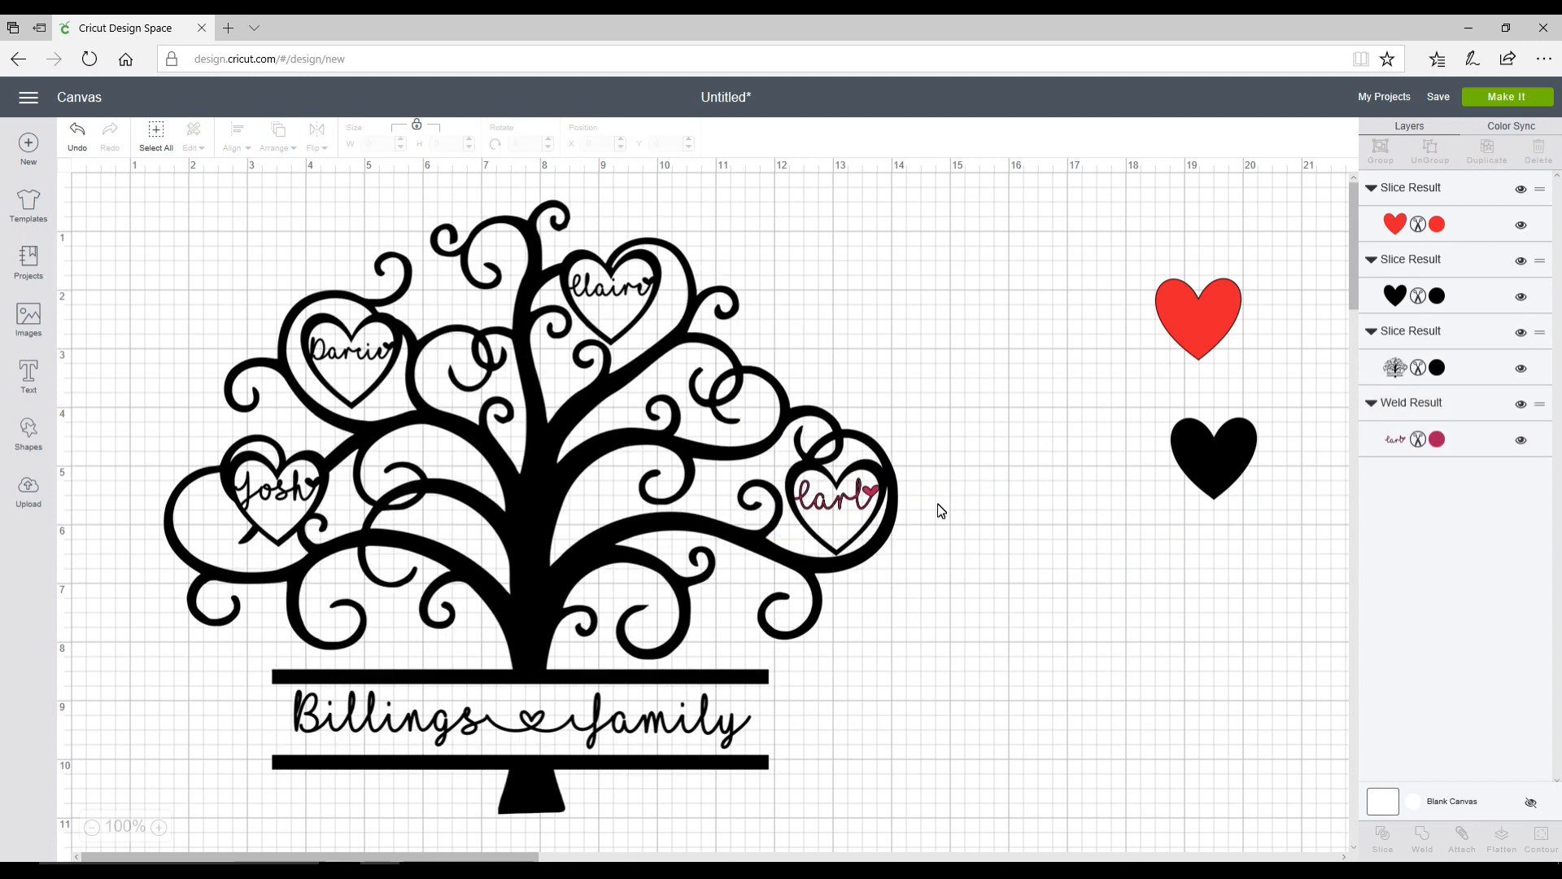
left_click(176, 246)
left_click_drag(100, 228, 942, 816)
left_click(1421, 833)
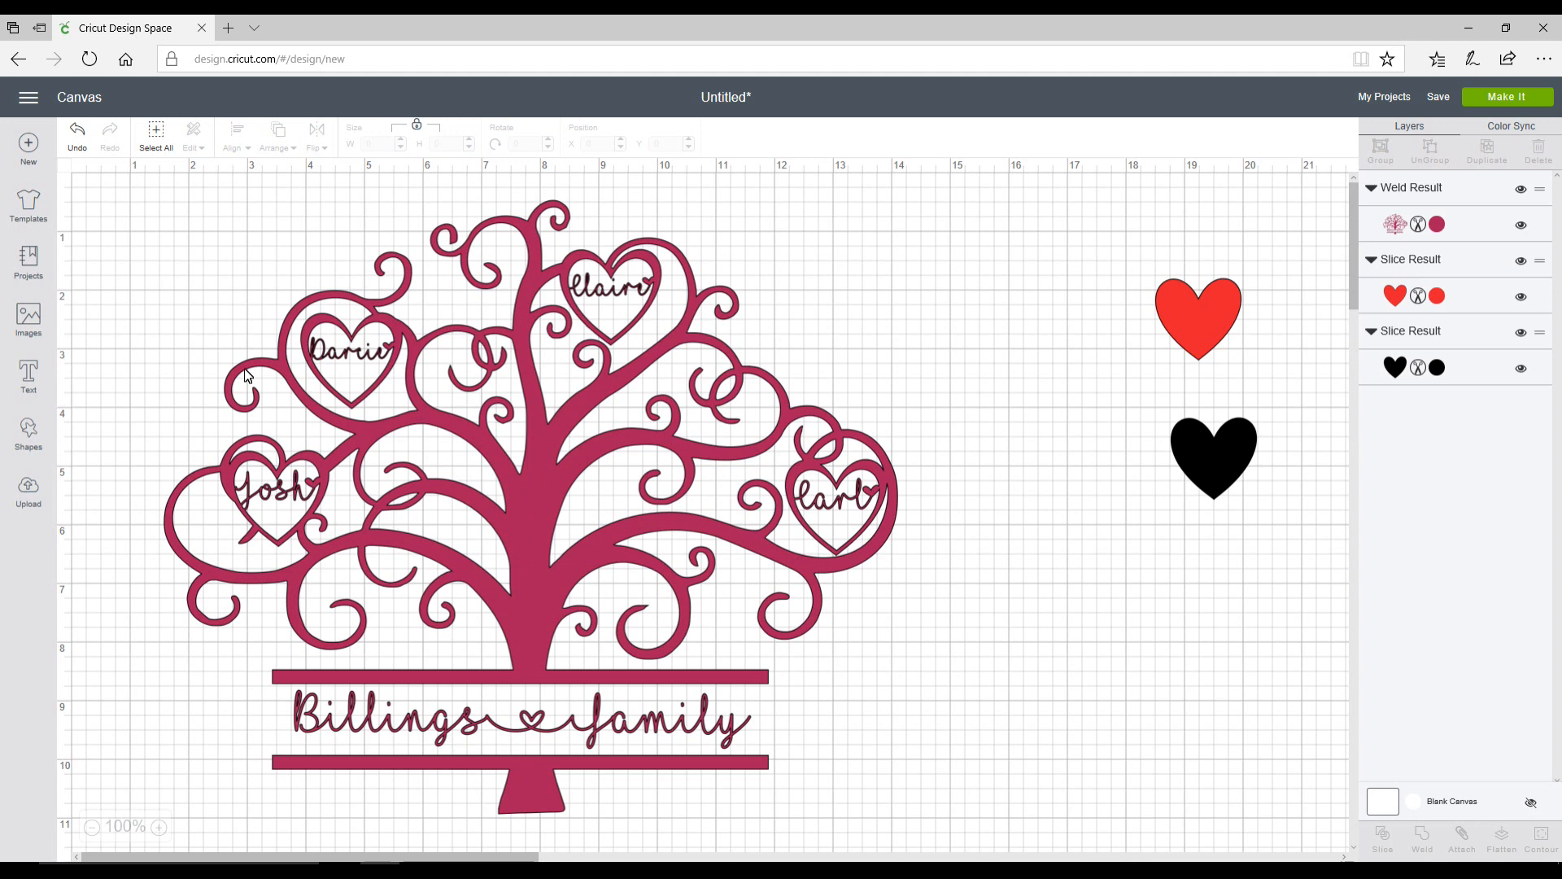
Step: Add a heart shape about 0.99 inches wide and centre it on the trunk above the upper bar
left_click(29, 431)
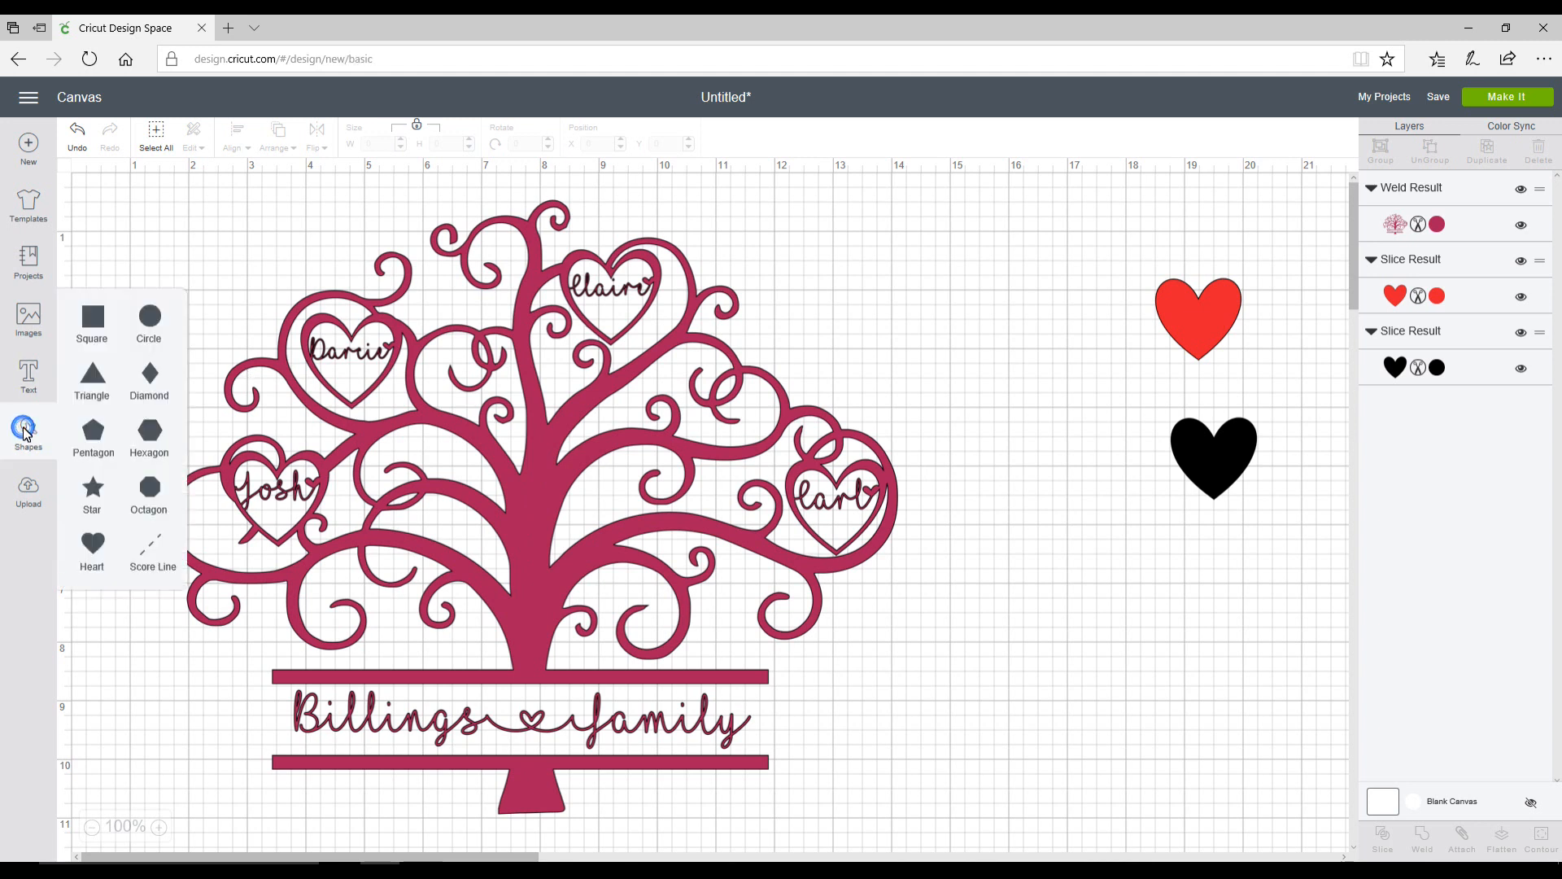
left_click(96, 543)
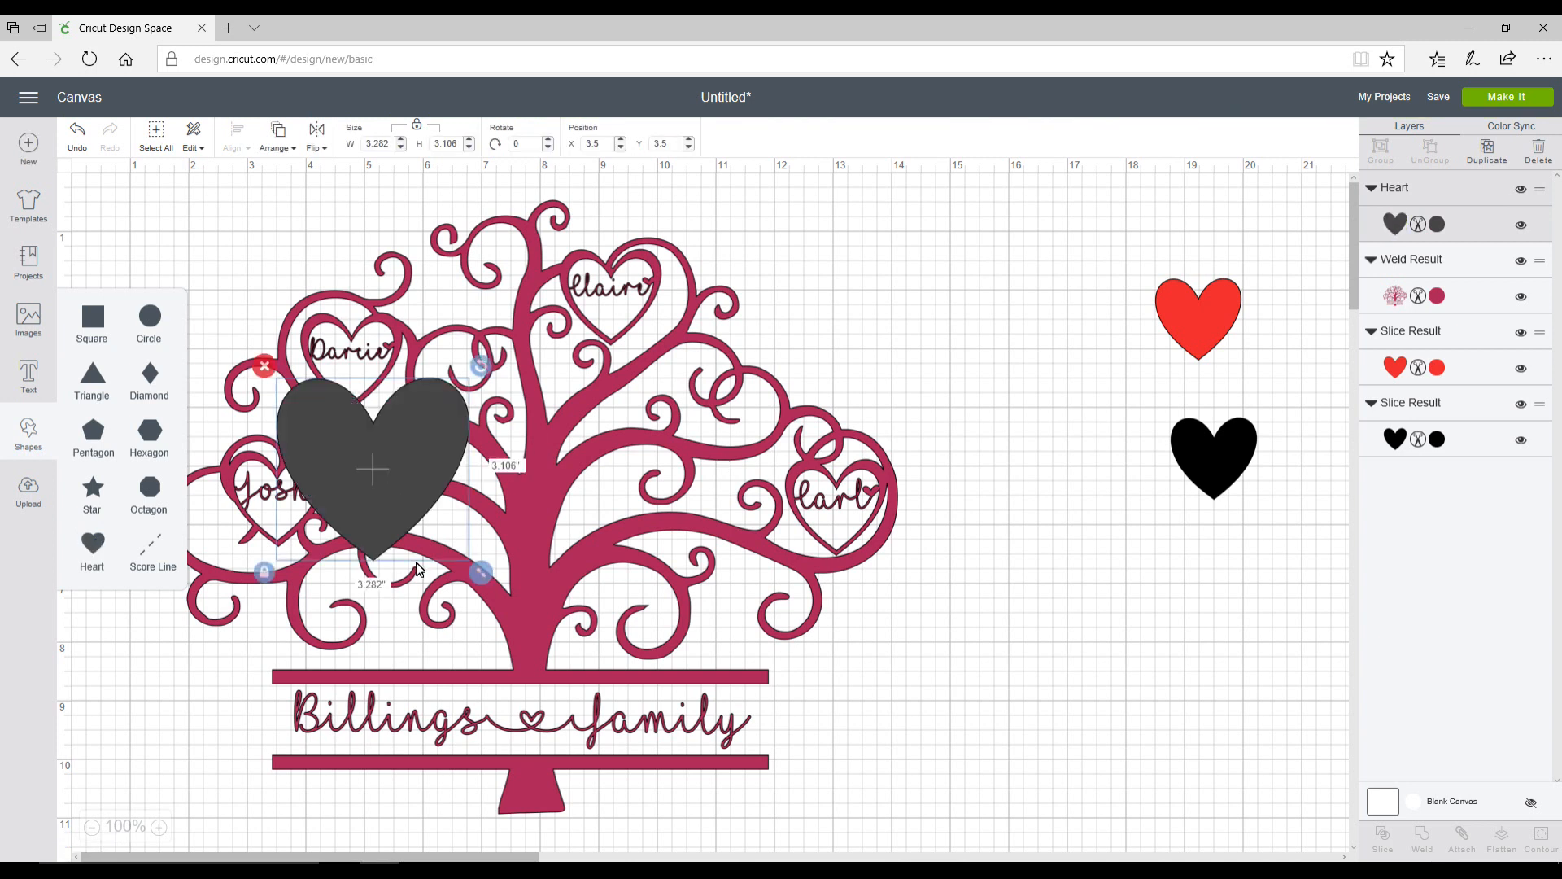
left_click_drag(486, 573, 353, 486)
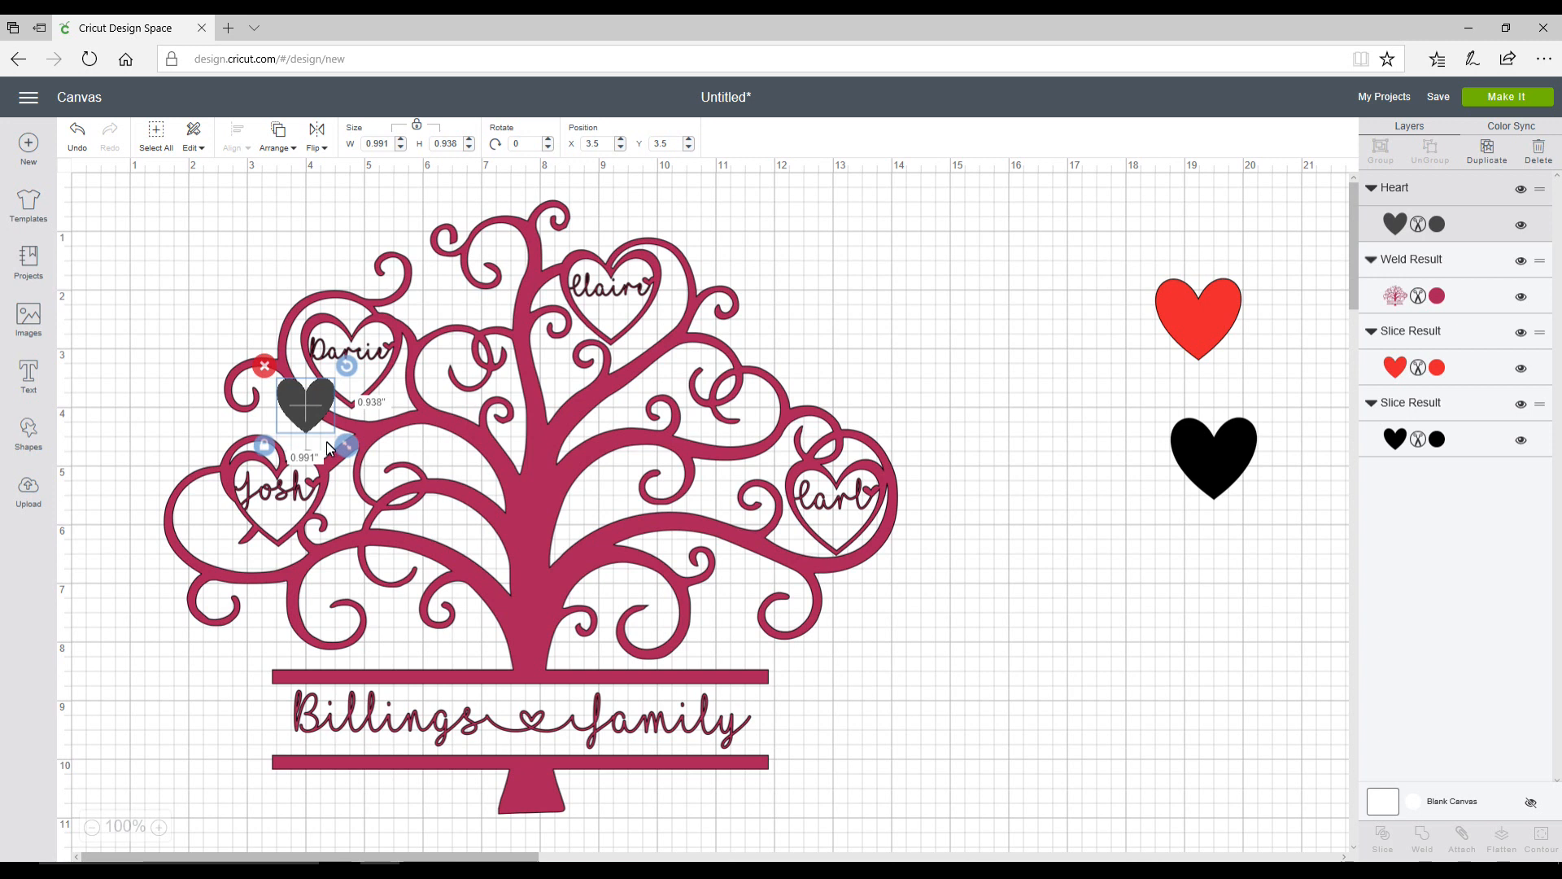
left_click_drag(315, 415, 535, 592)
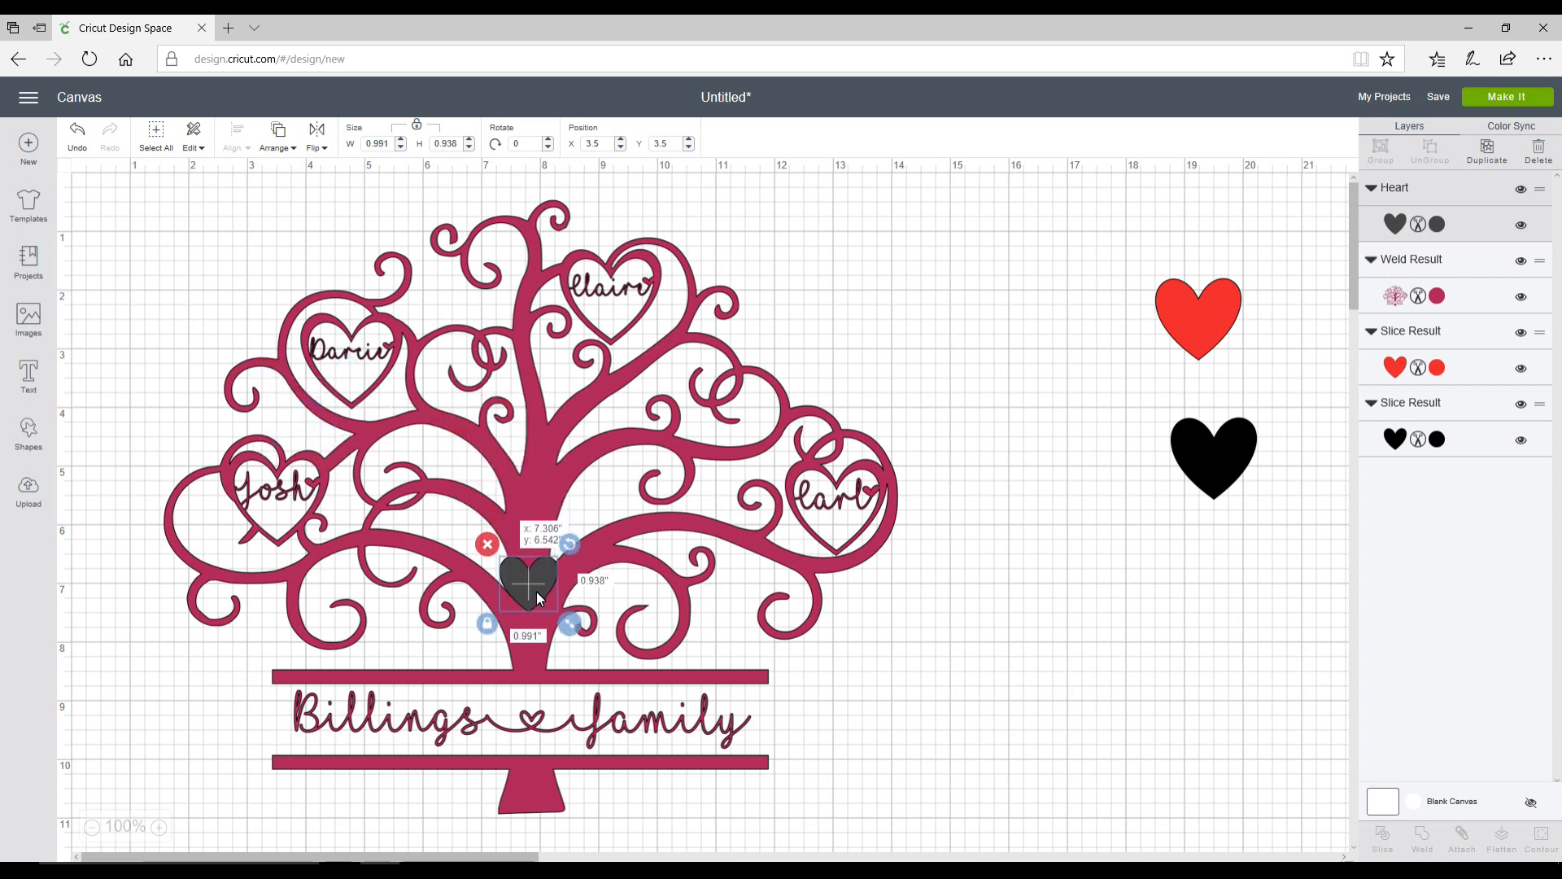
Step: Slice the small heart out of the trunk, move the grey heart aside, and delete the pink cut-out
left_click(107, 210)
left_click_drag(110, 214, 882, 813)
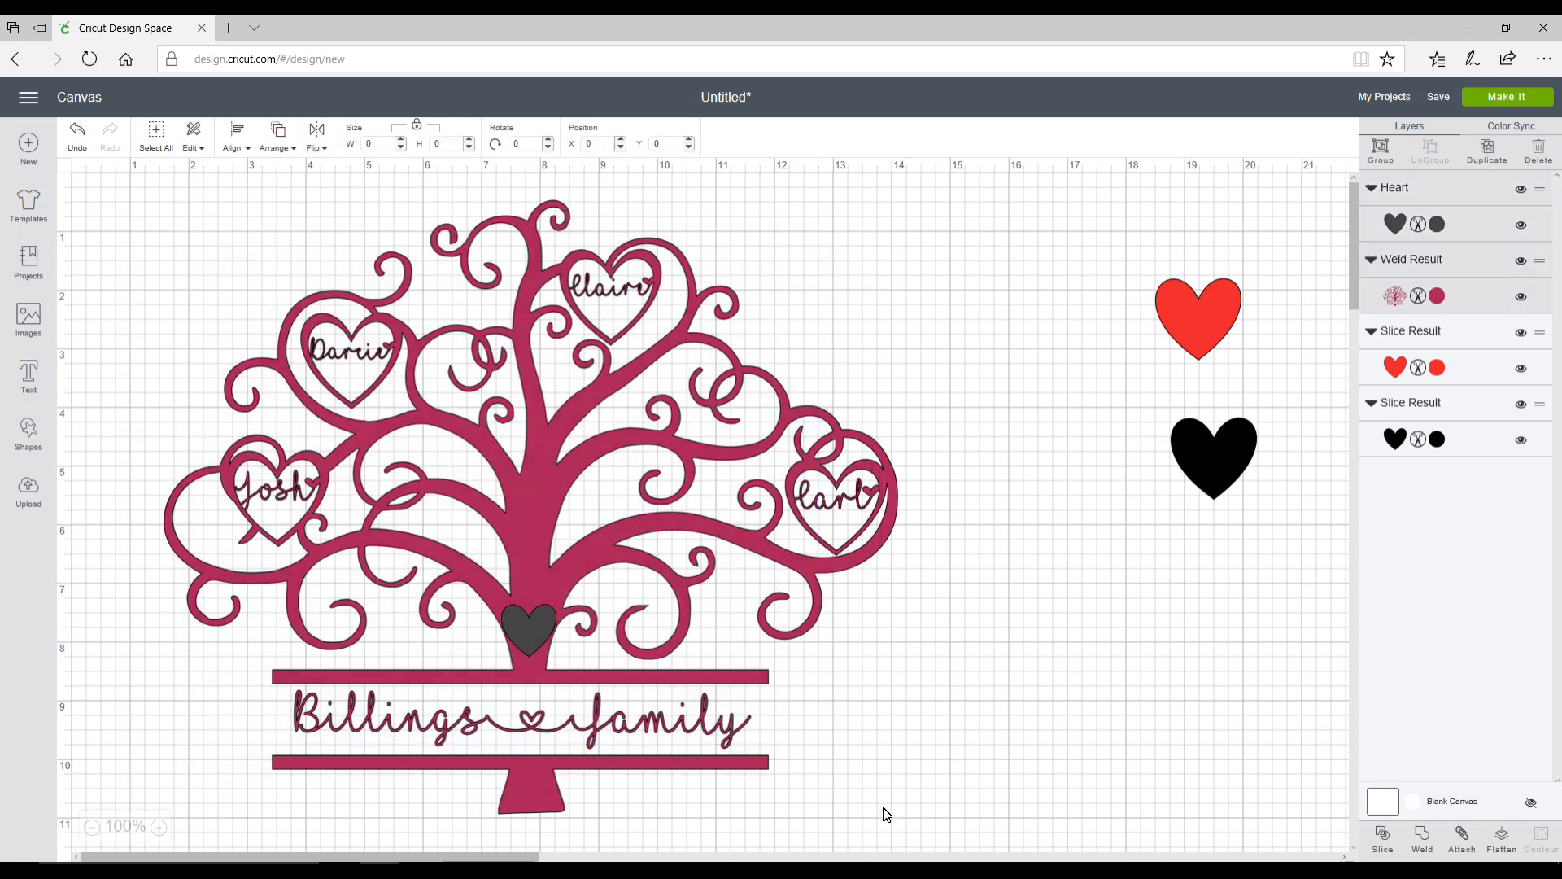
left_click(1382, 843)
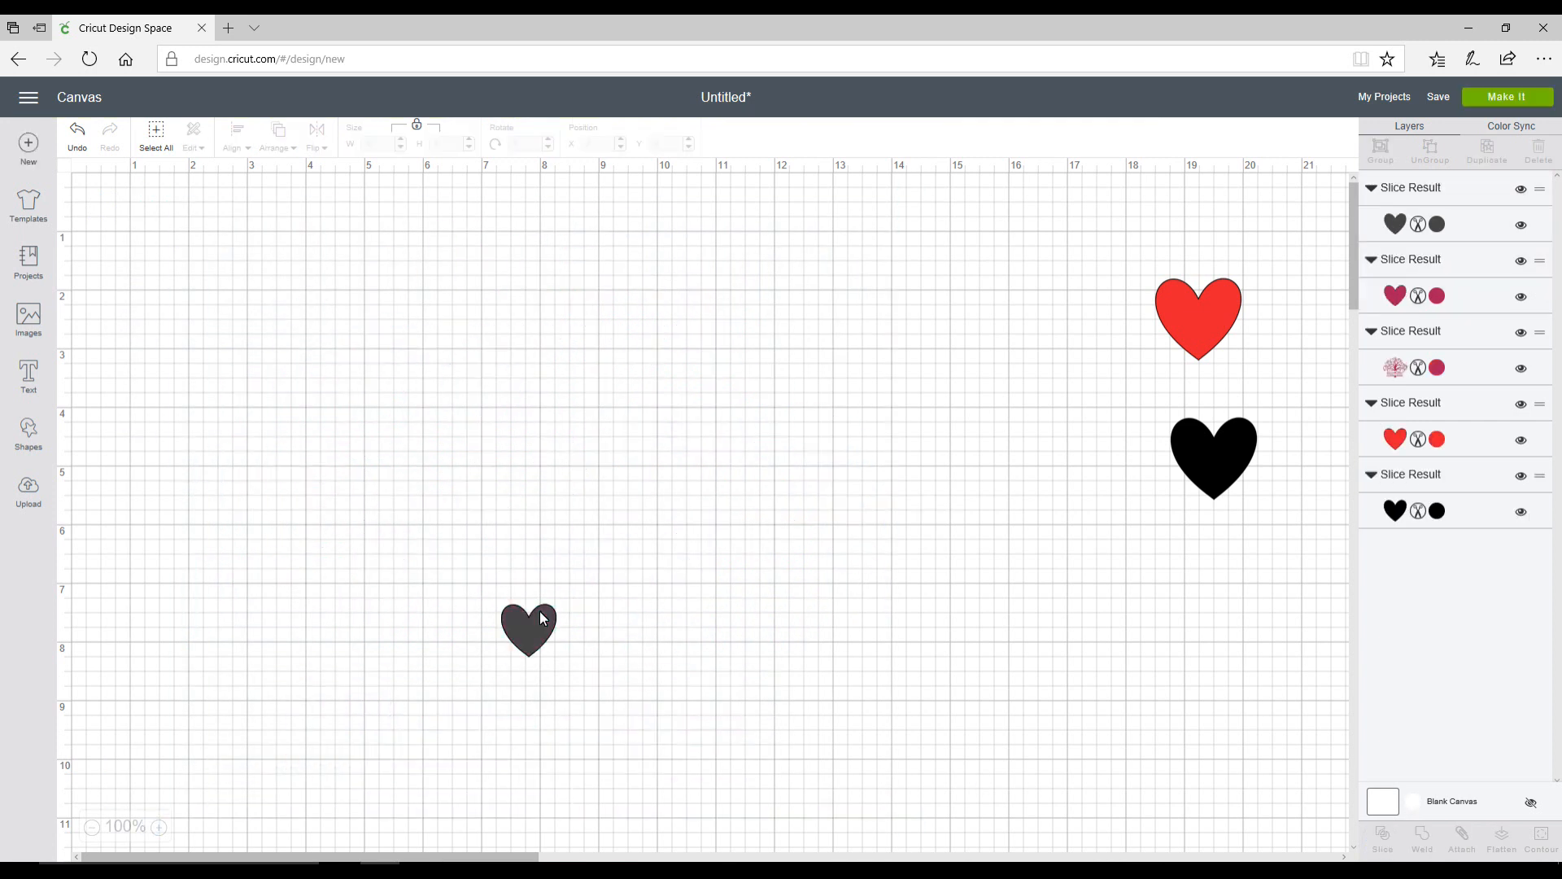
left_click_drag(543, 619, 993, 576)
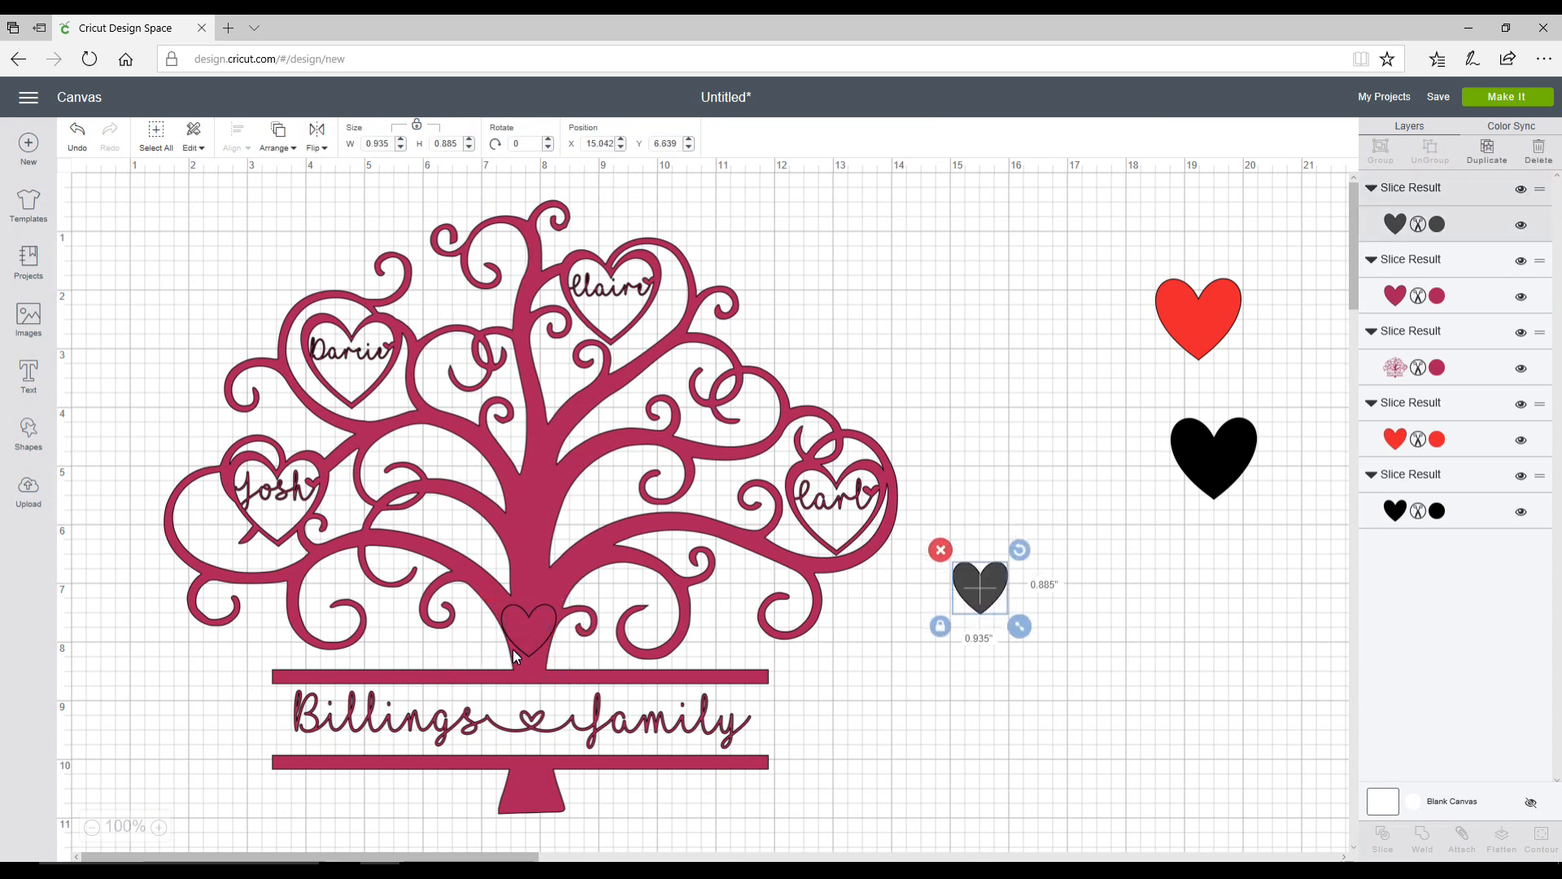
left_click_drag(521, 643, 890, 338)
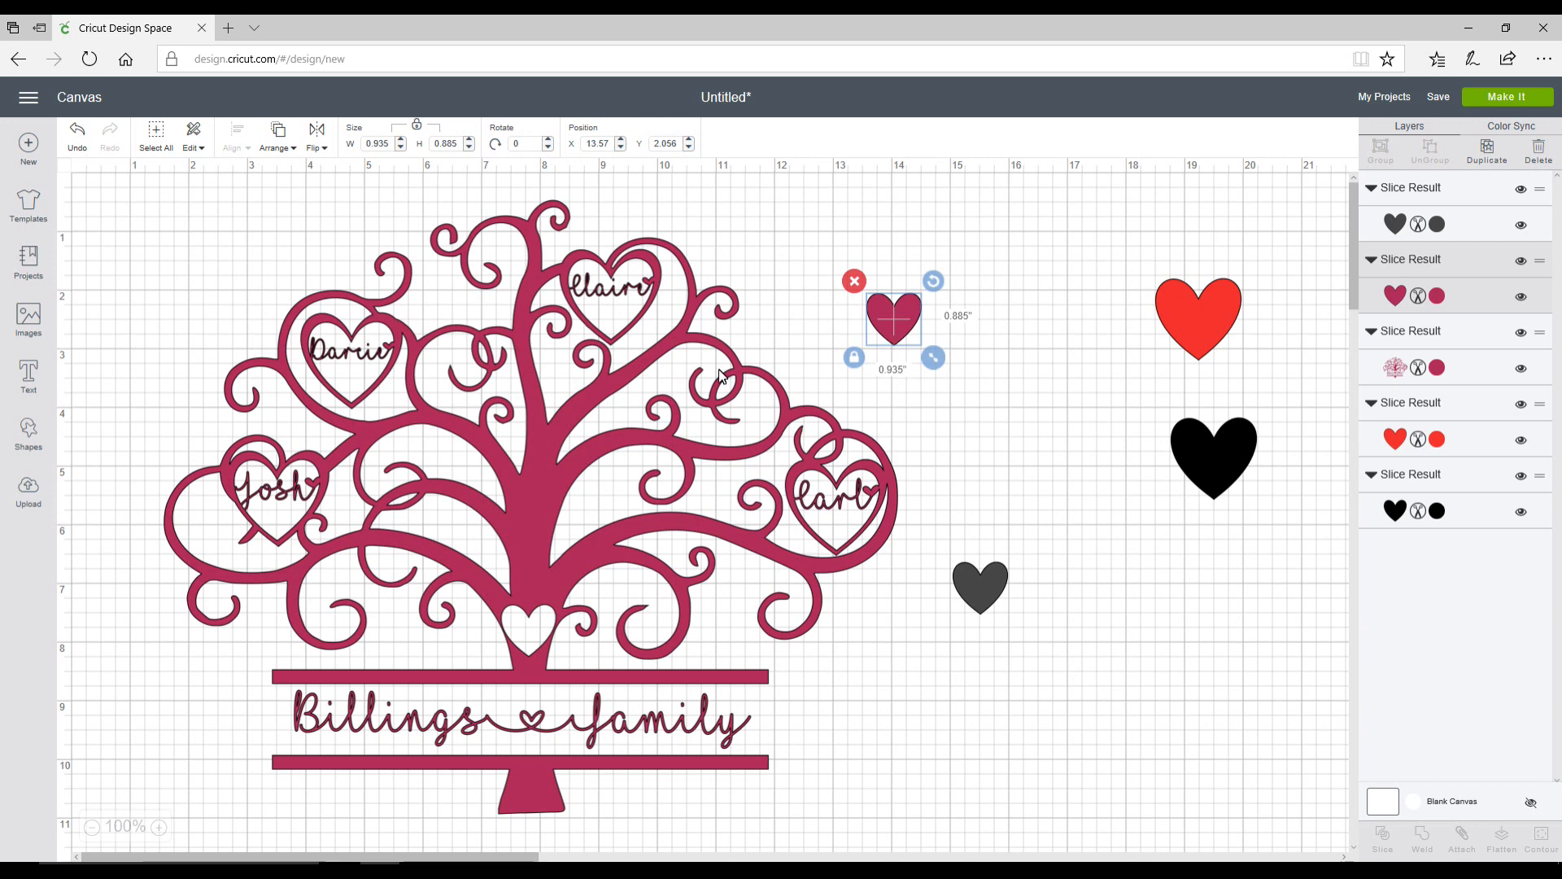
key("Delete")
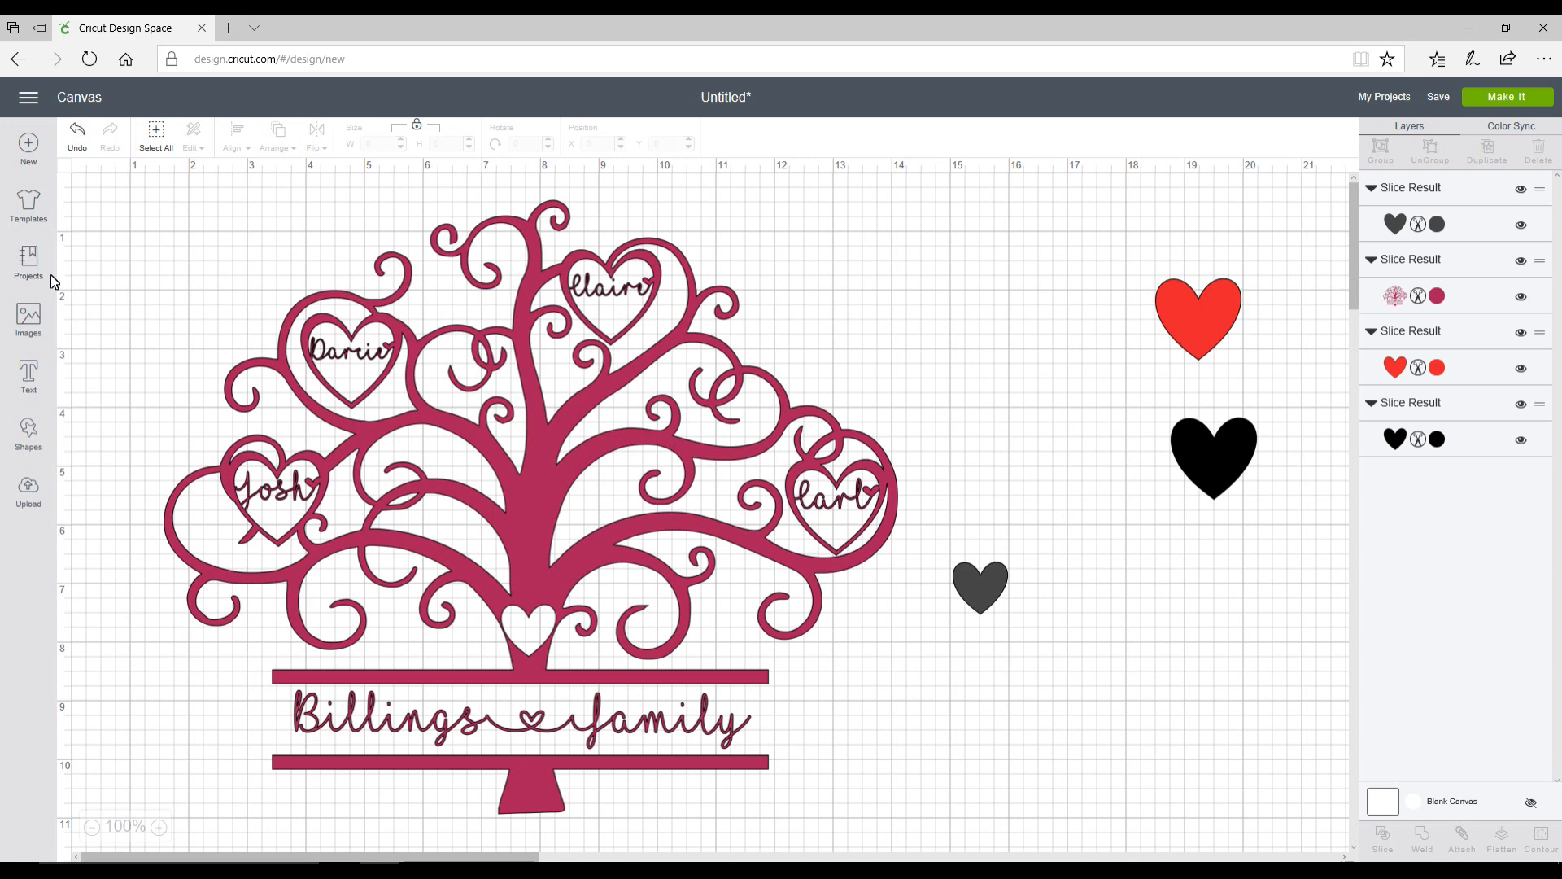
Step: Search the image library for "bird" and insert the layered blue bird onto the canvas
left_click(29, 319)
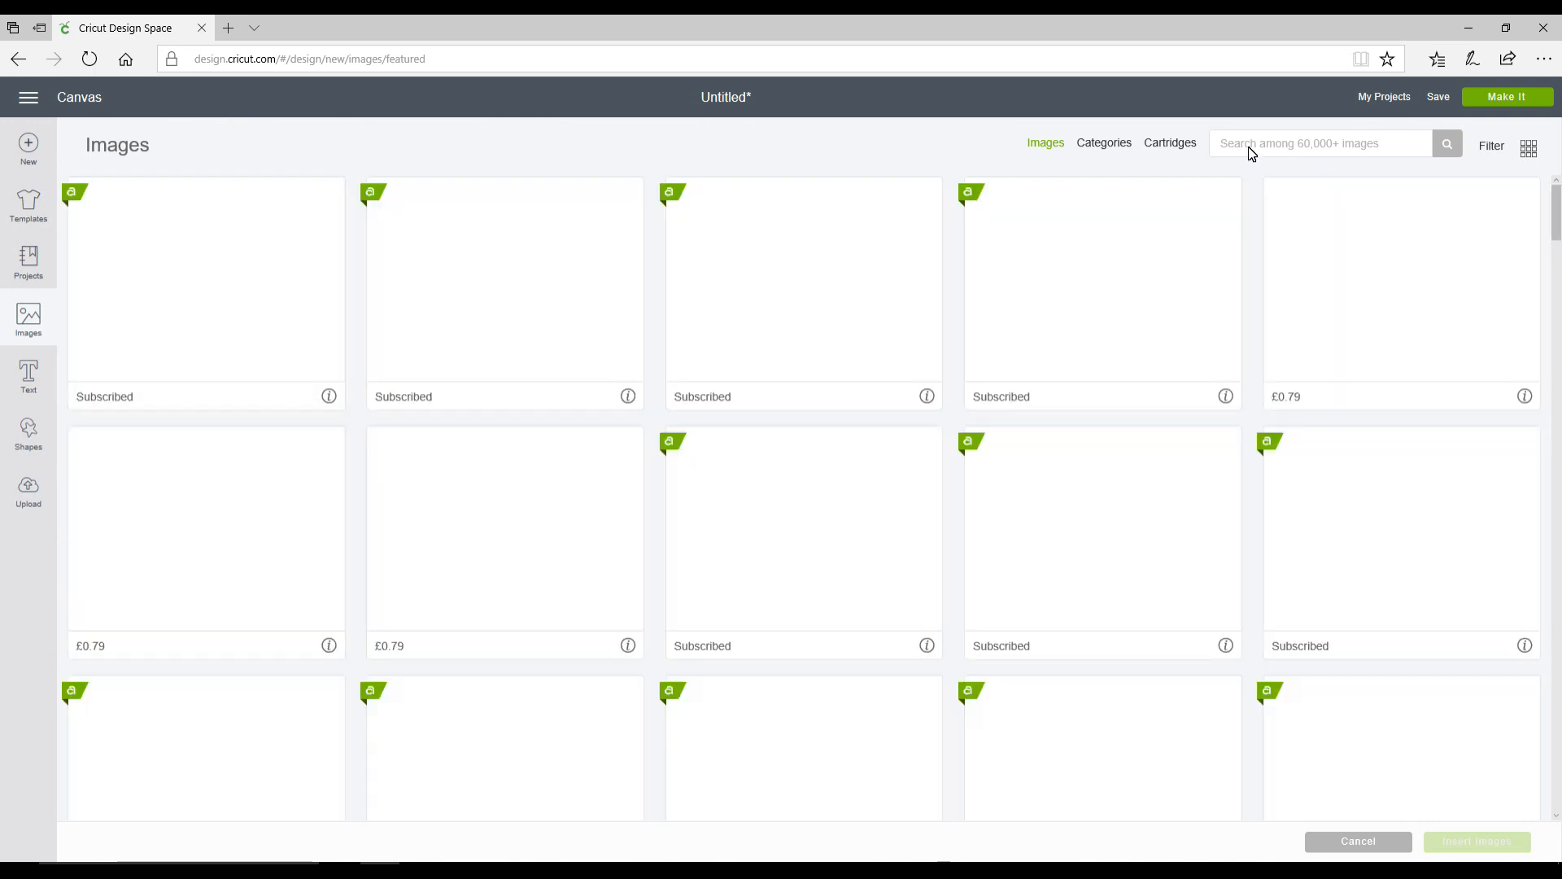
left_click(1248, 148)
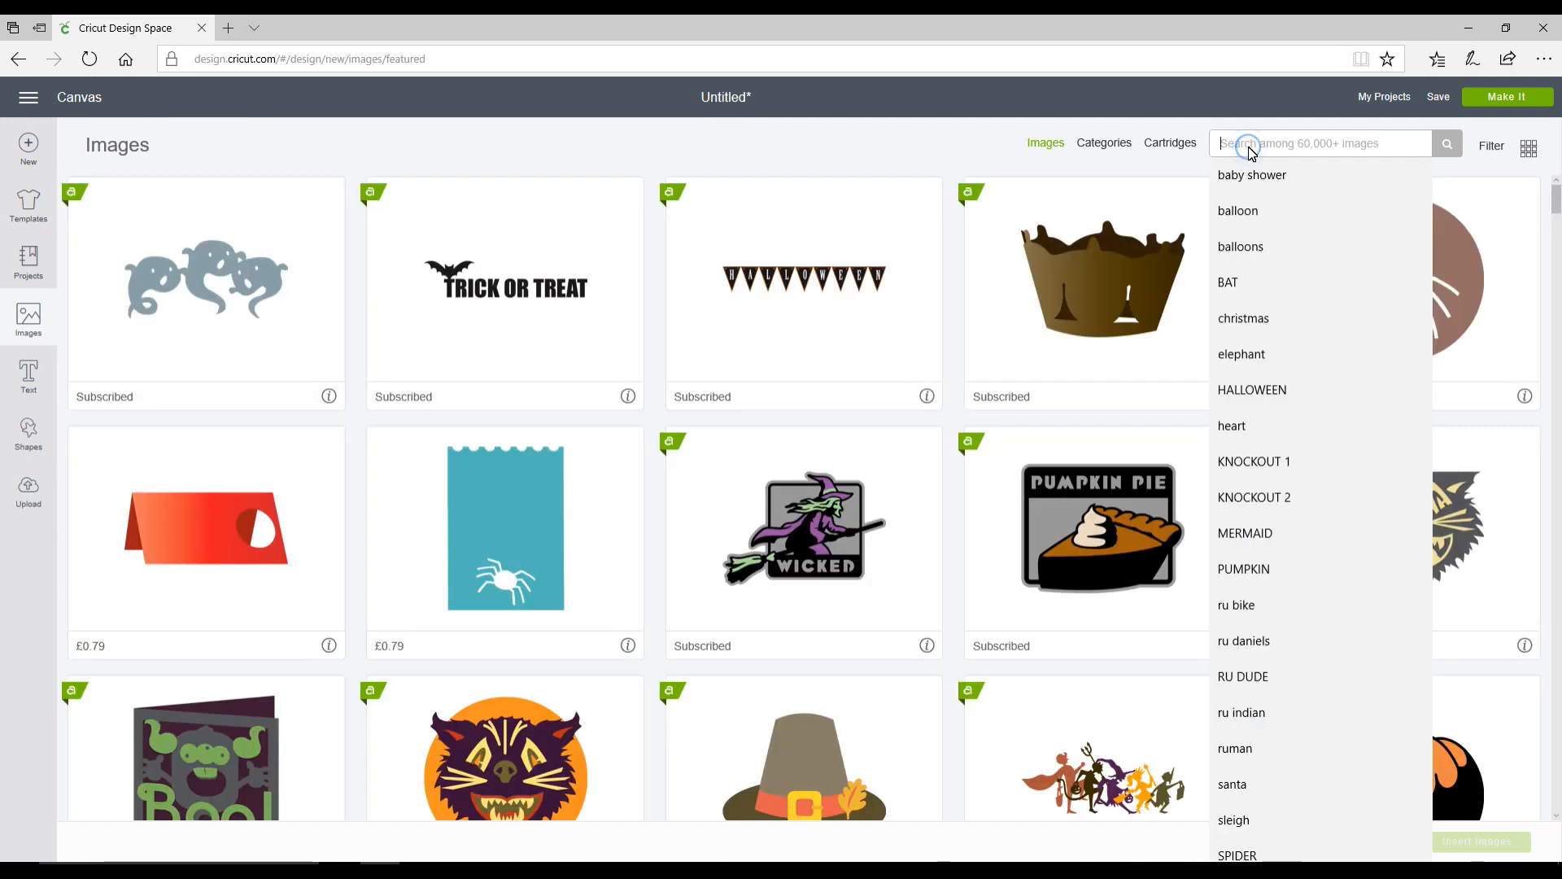
type("bird")
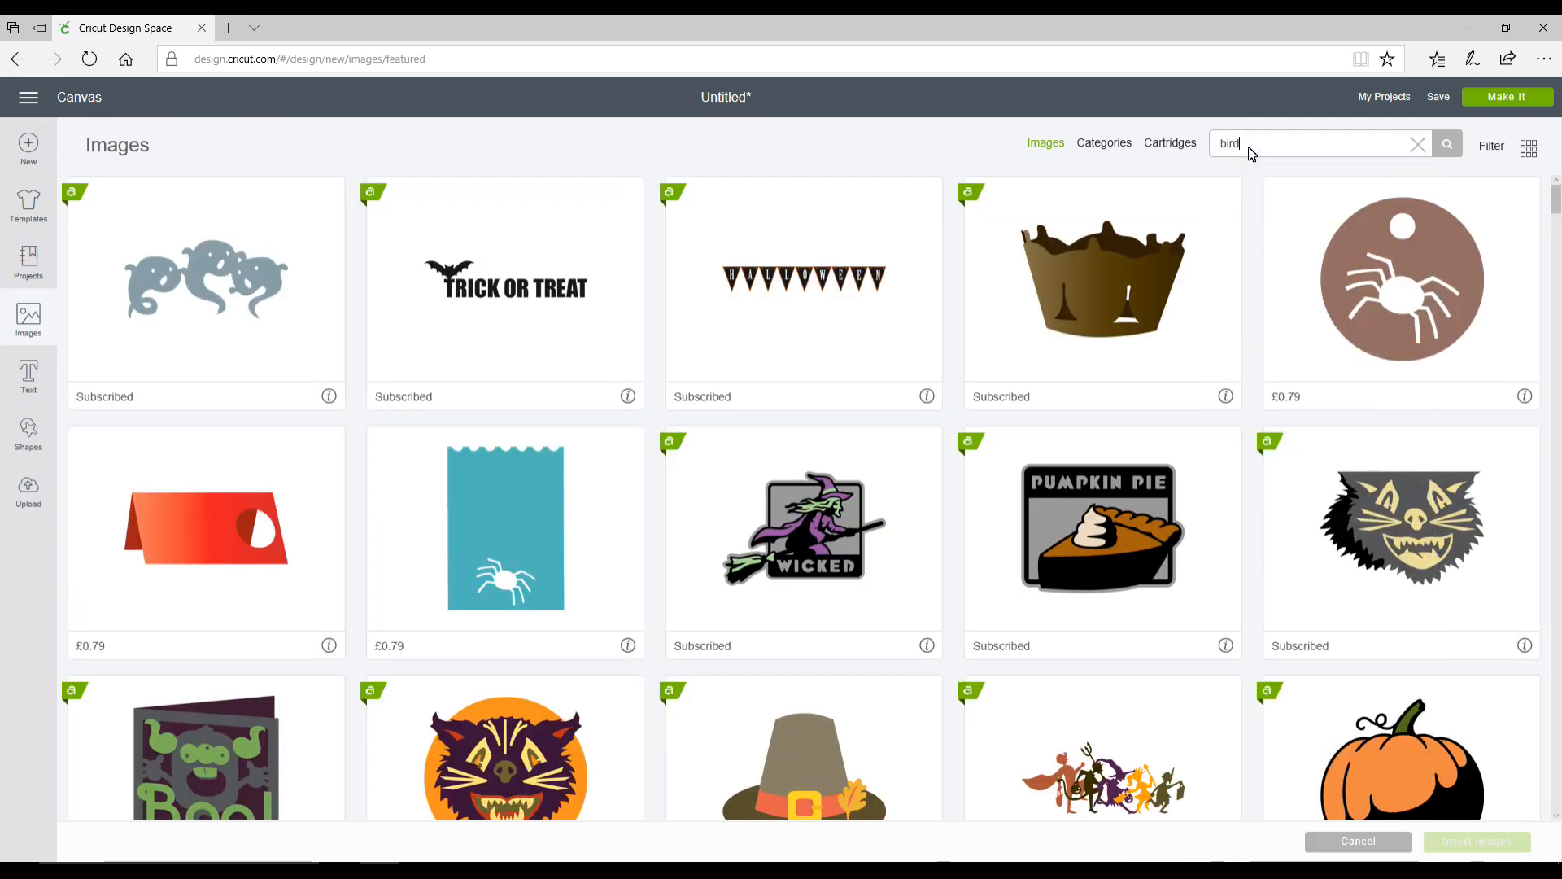
key("Return")
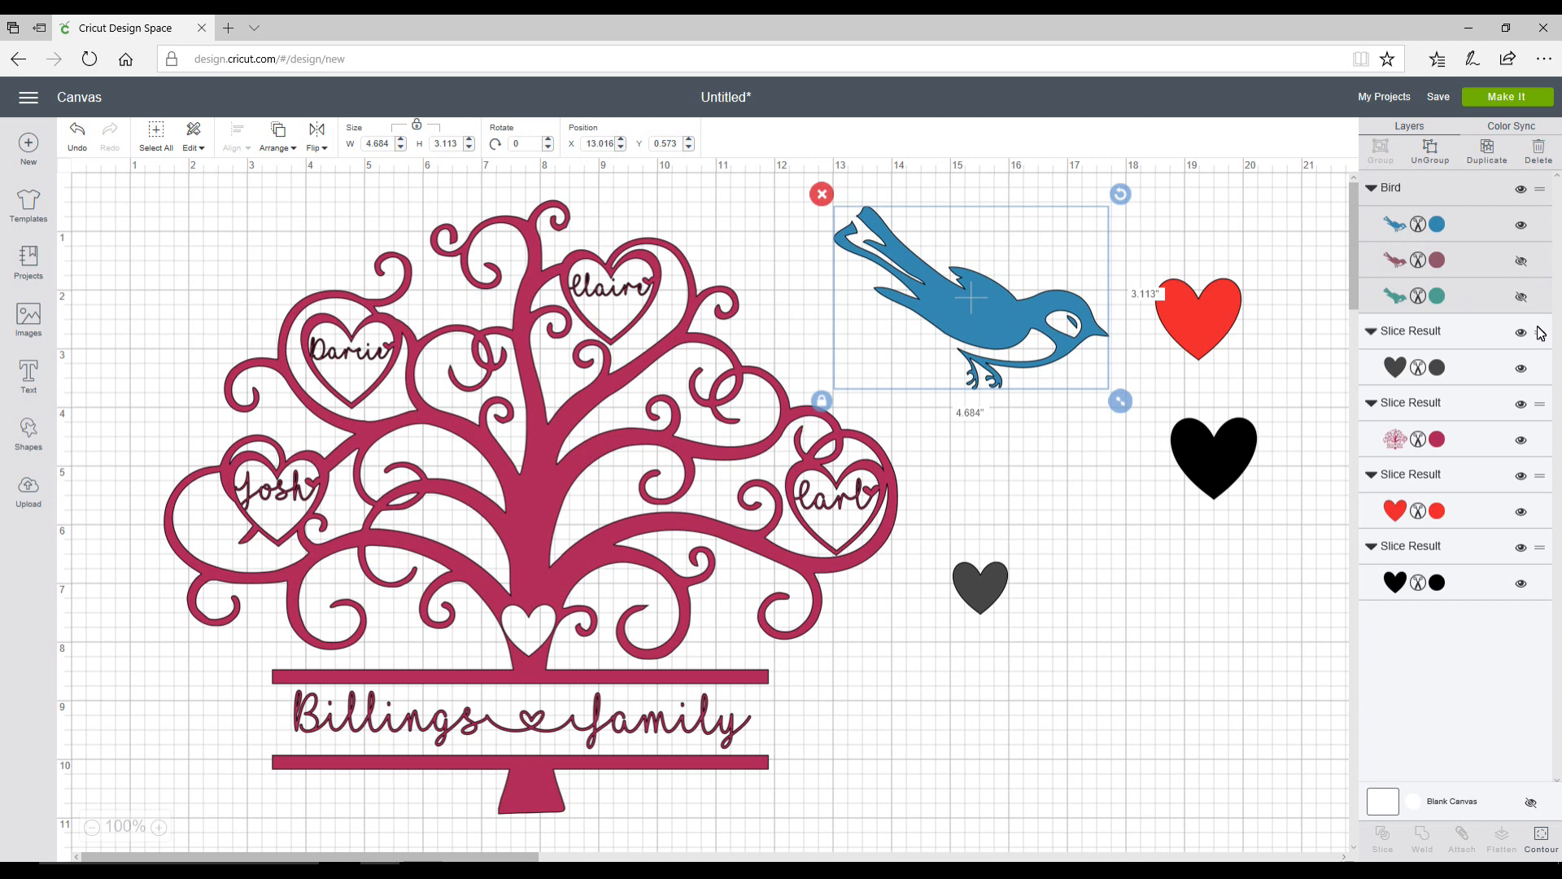
Step: Ungroup the bird image and delete its hidden purple and teal layers, keeping only the blue bird
left_click(1434, 153)
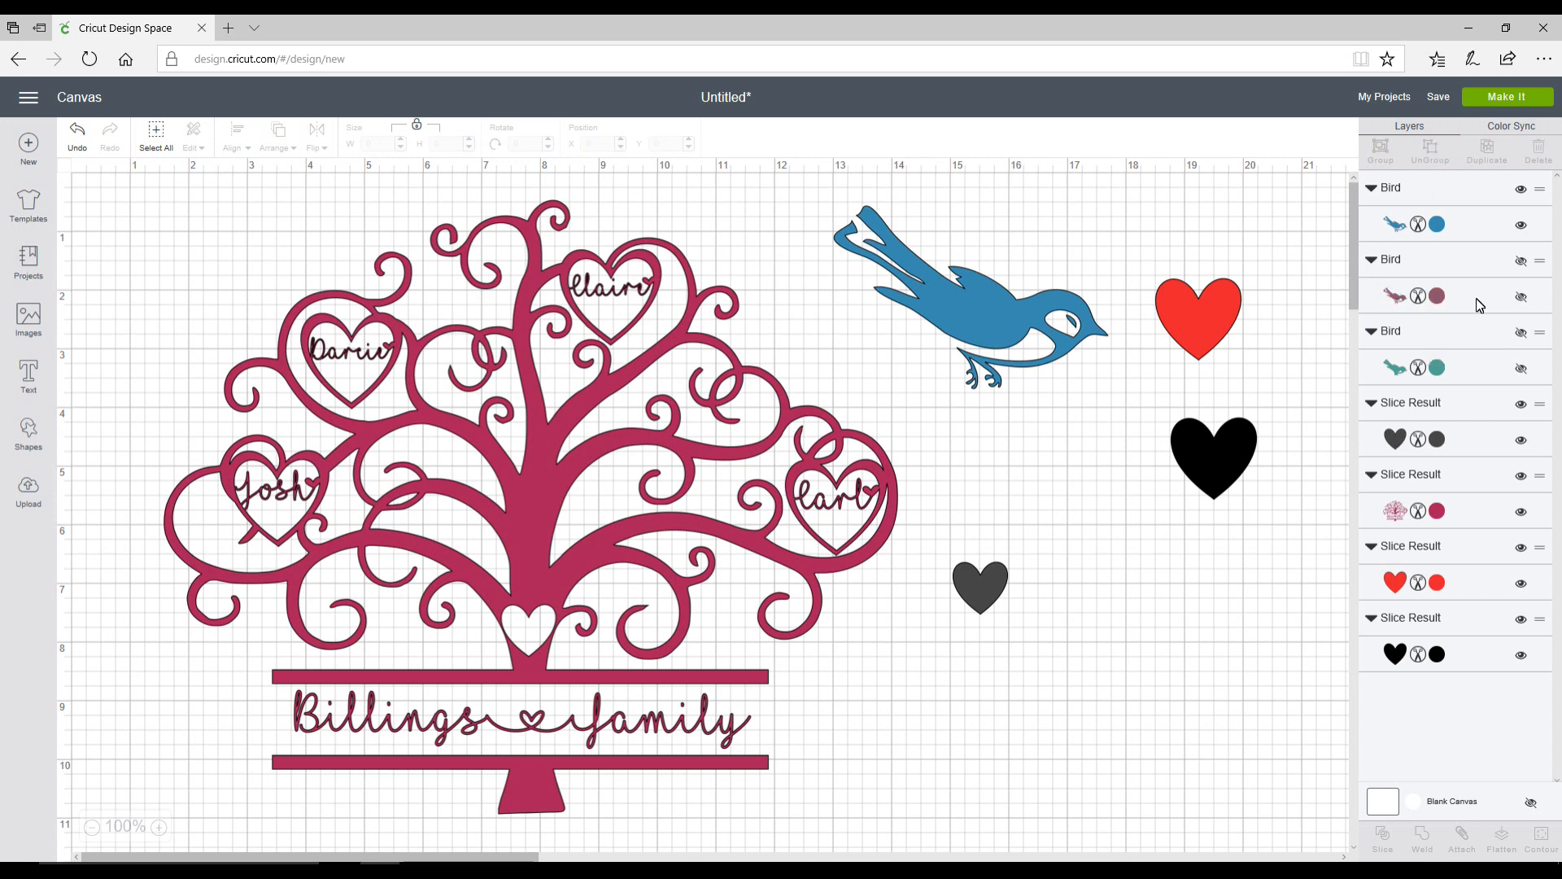
left_click(1521, 298)
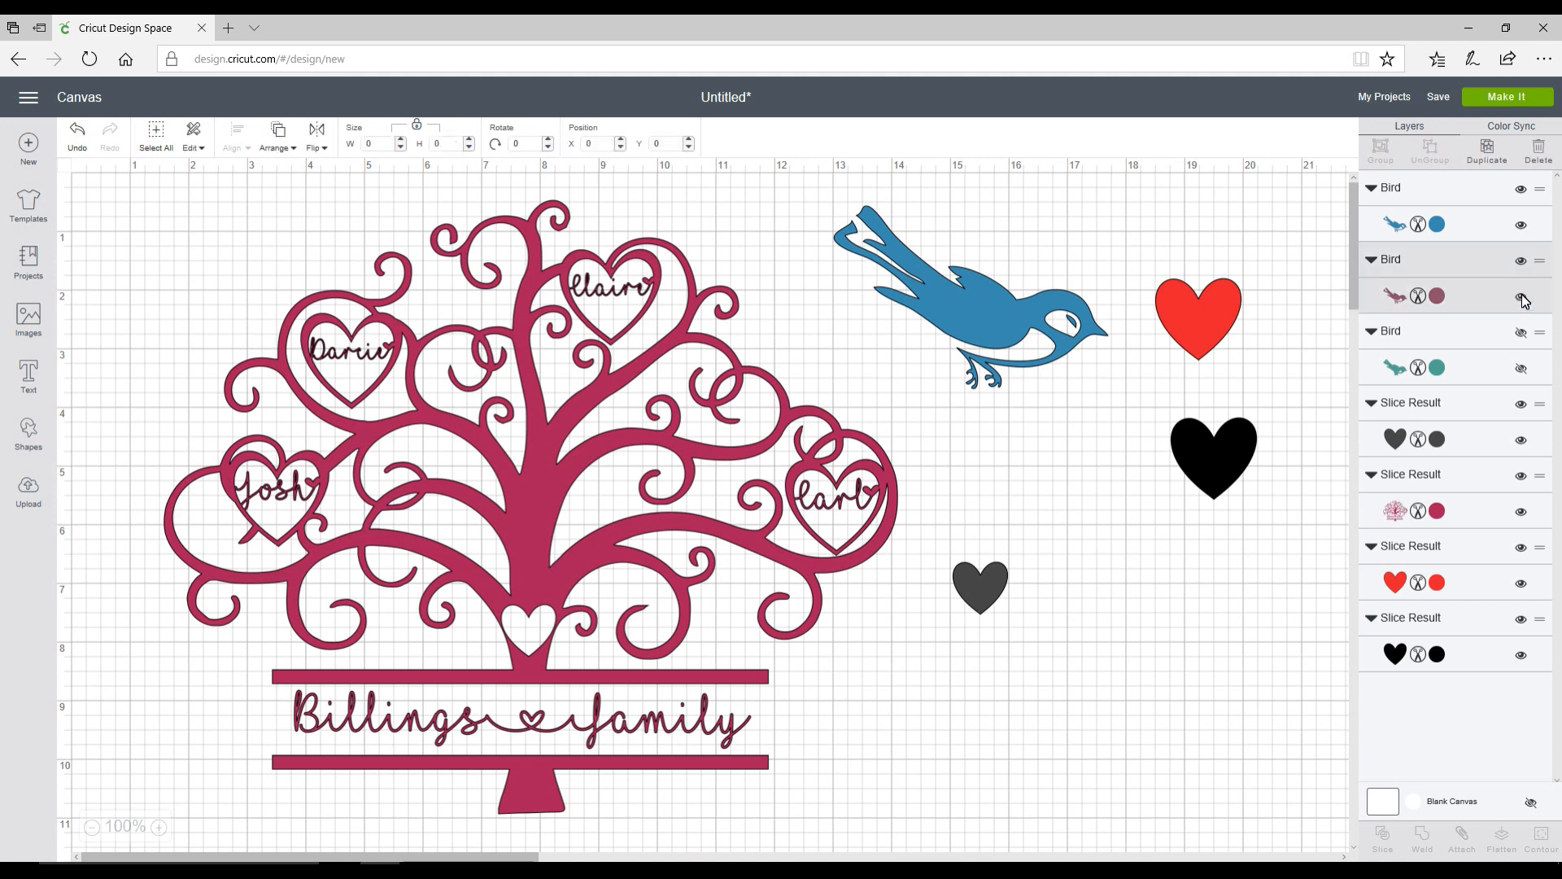
right_click(1480, 299)
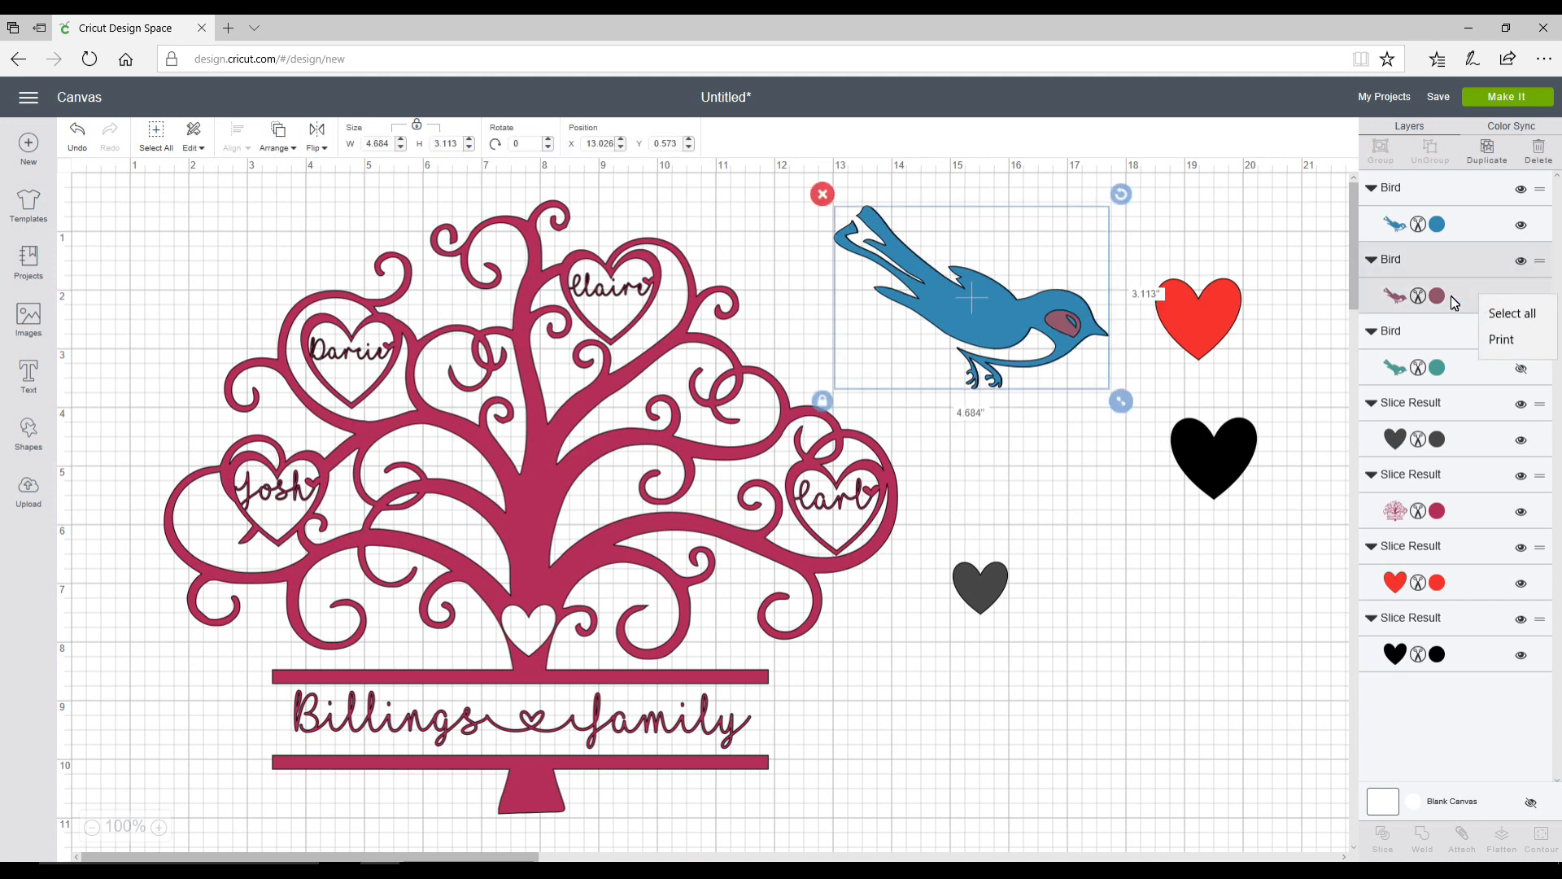
key("Escape")
key("Delete")
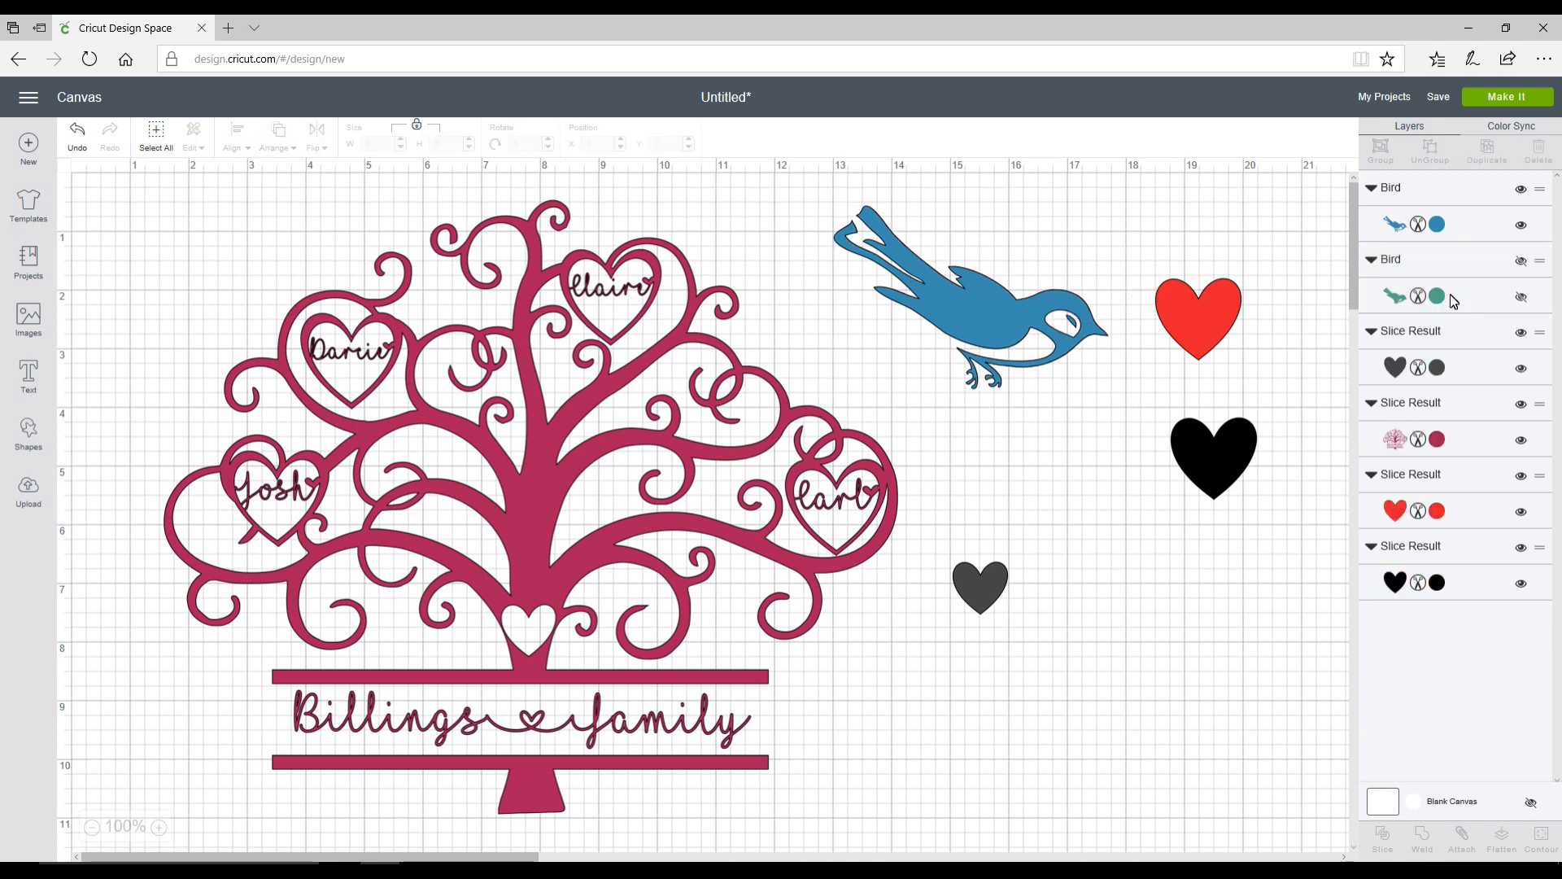
left_click(1521, 296)
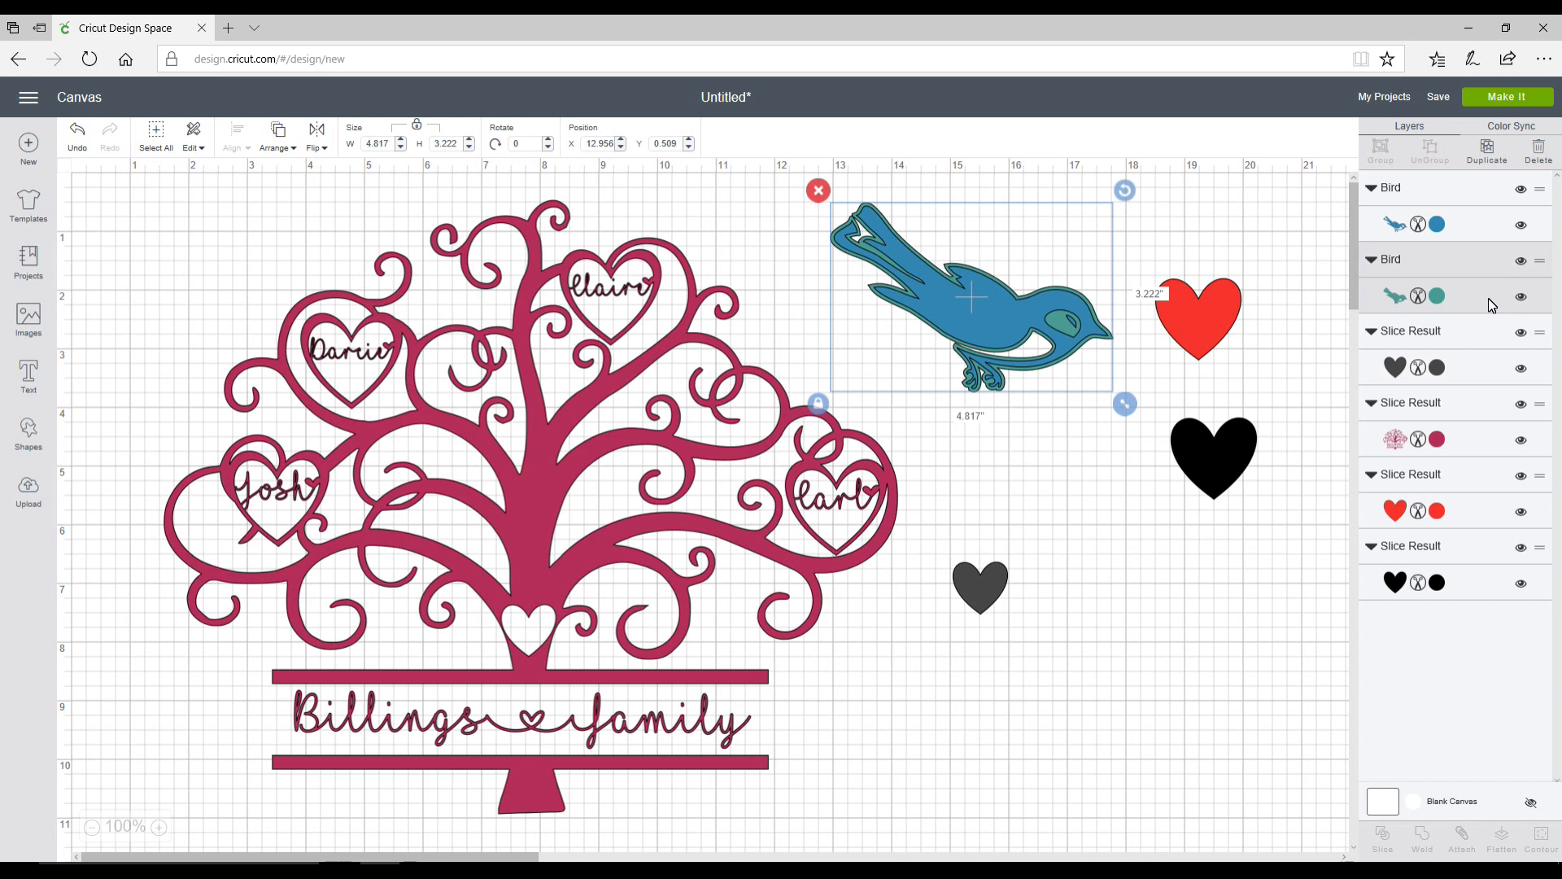
key("Delete")
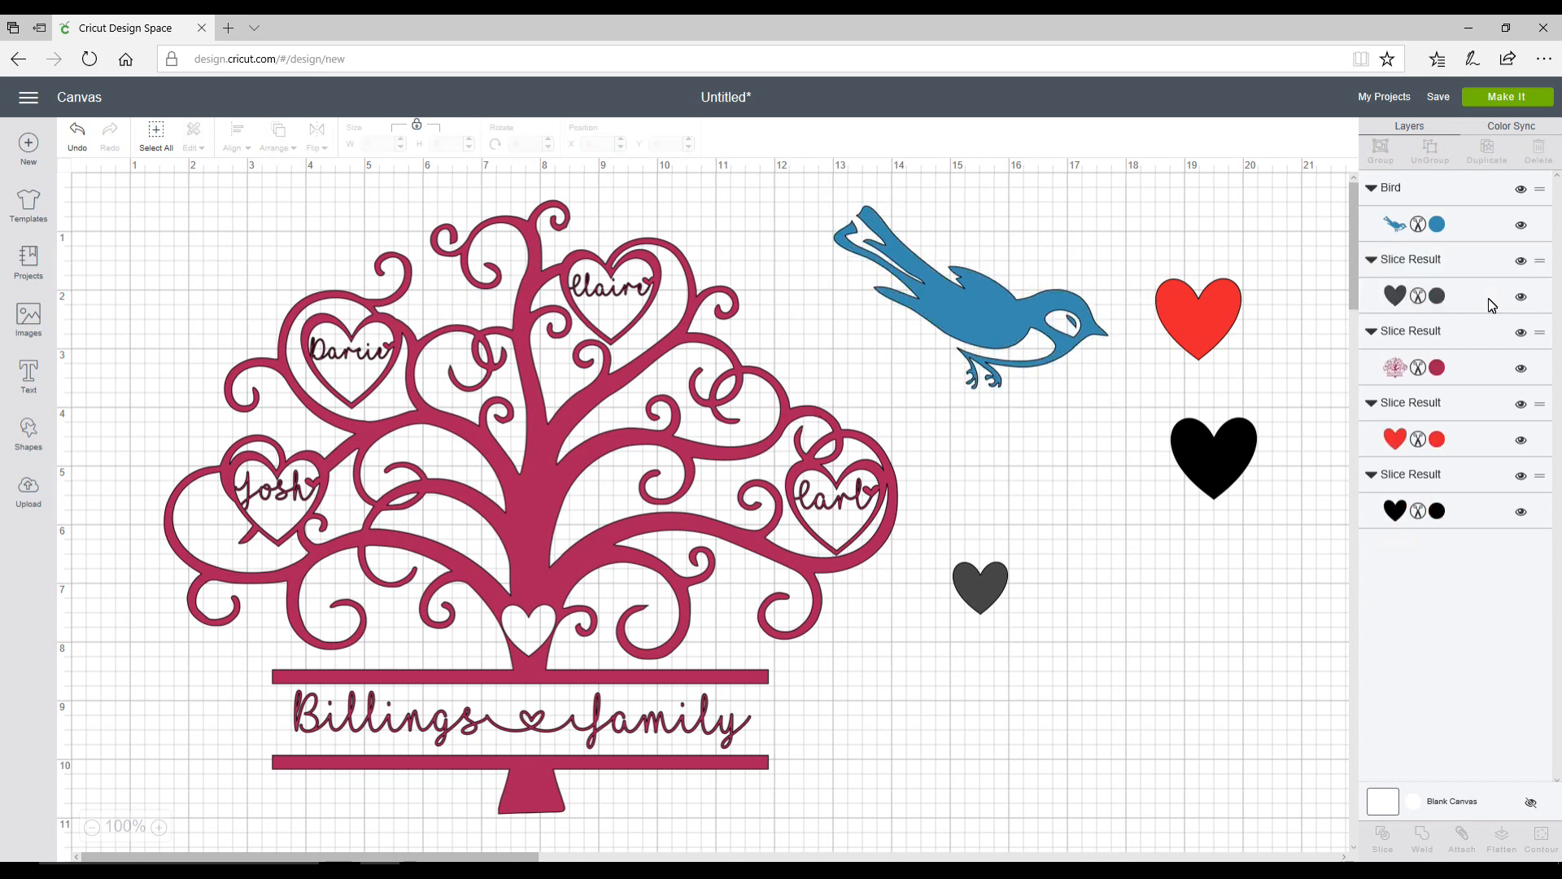
Step: Shrink the blue bird to about 1.75 inches wide and perch it above the tree's upper-right curl
left_click(1021, 317)
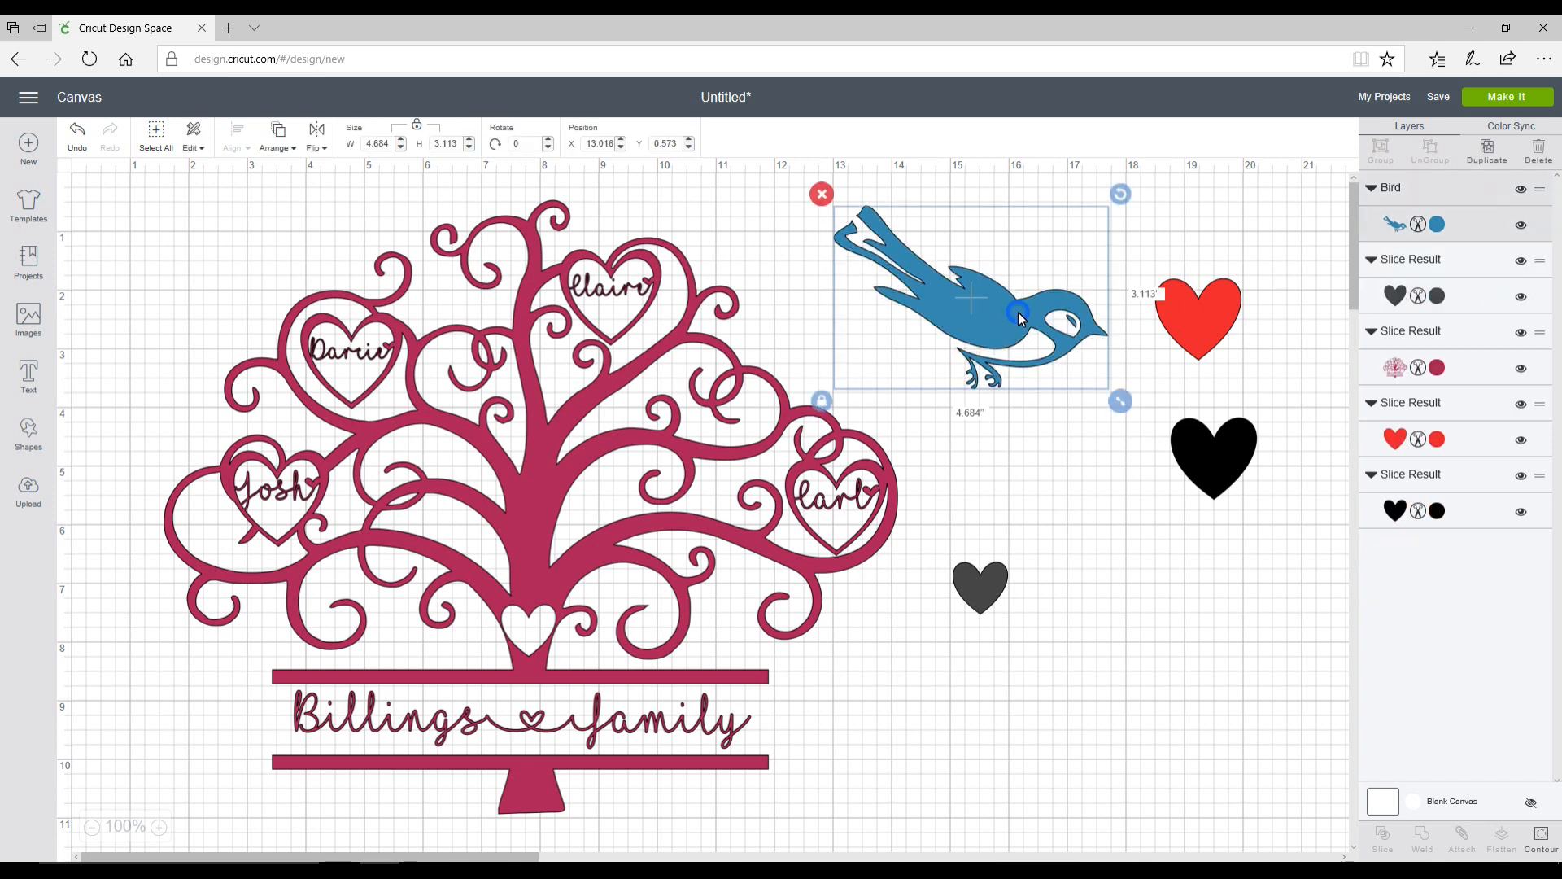
key("ctrl+z")
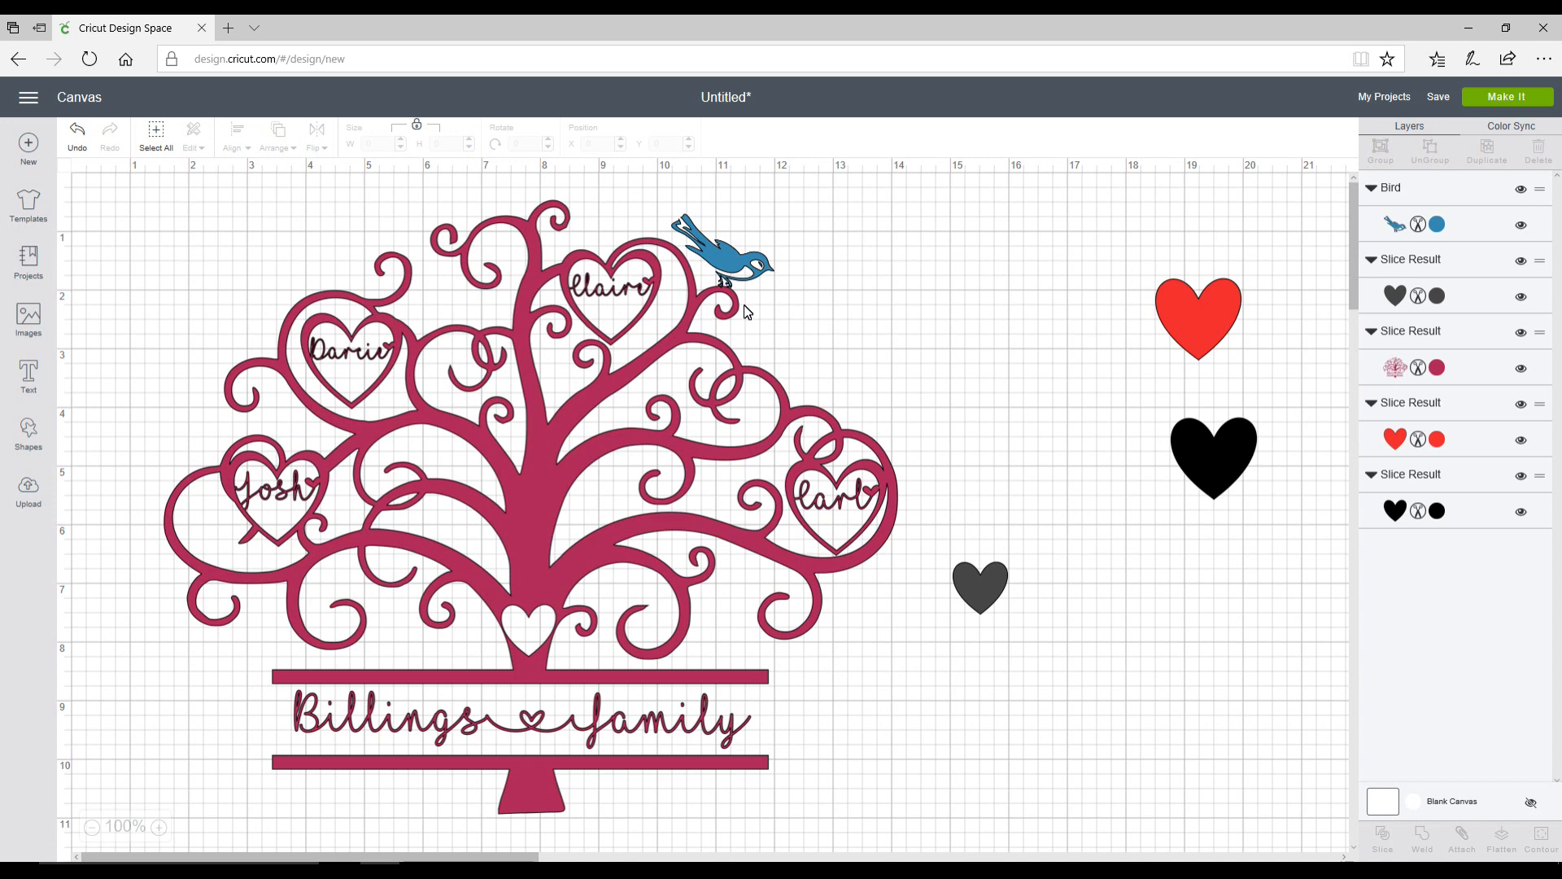
Step: Spread three copies of the blue bird among the tree's branches and clear the loose hearts off the canvas
left_click(747, 260)
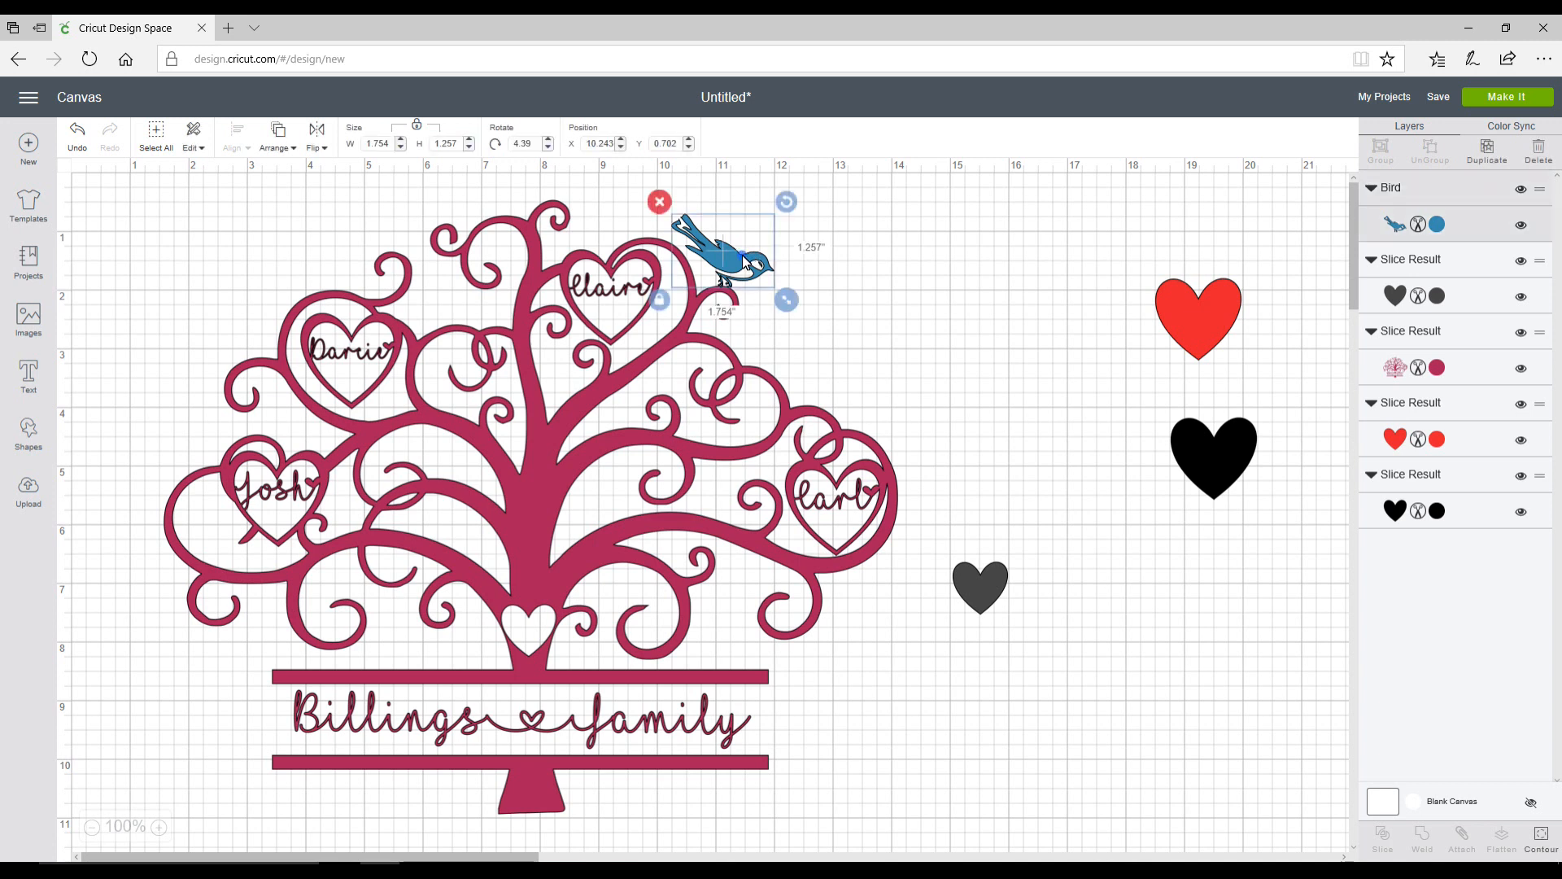
left_click(1487, 148)
left_click(1487, 150)
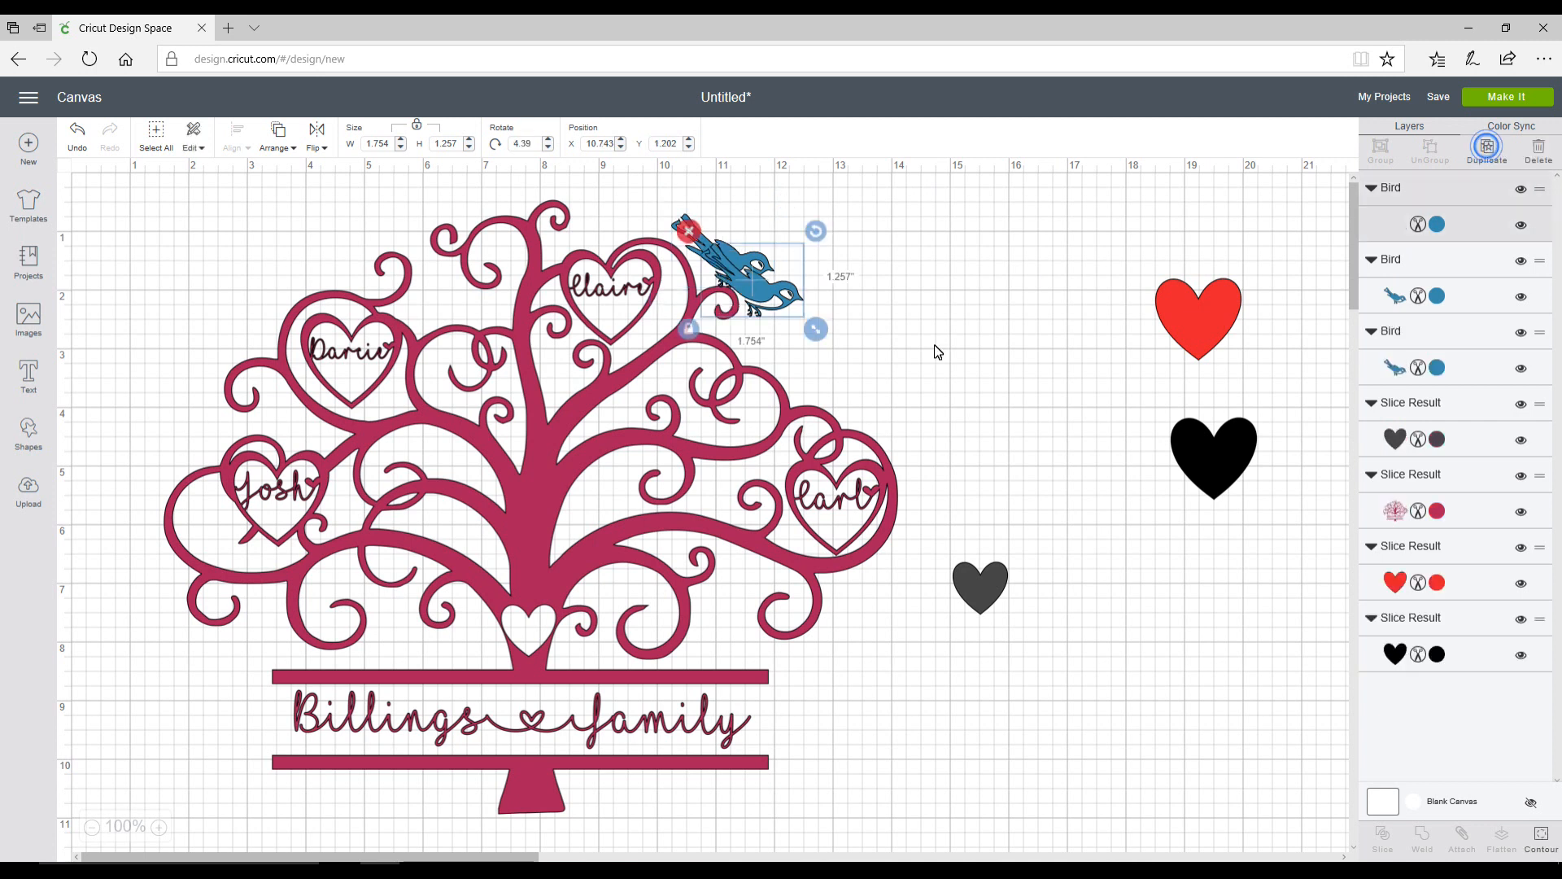
left_click_drag(807, 335, 955, 341)
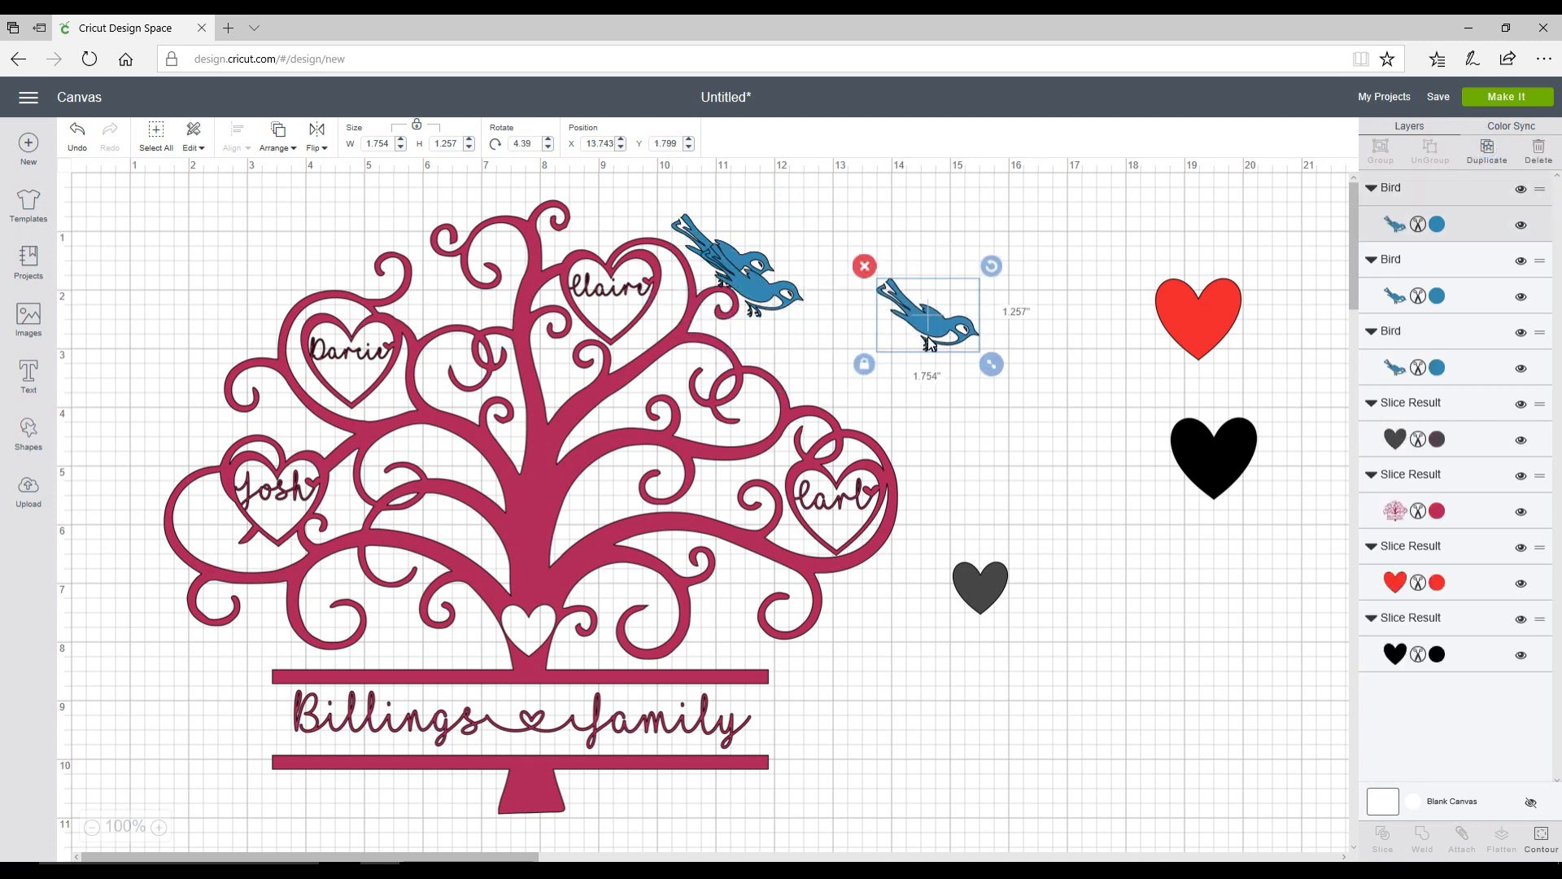
left_click(773, 311)
left_click_drag(773, 311, 891, 378)
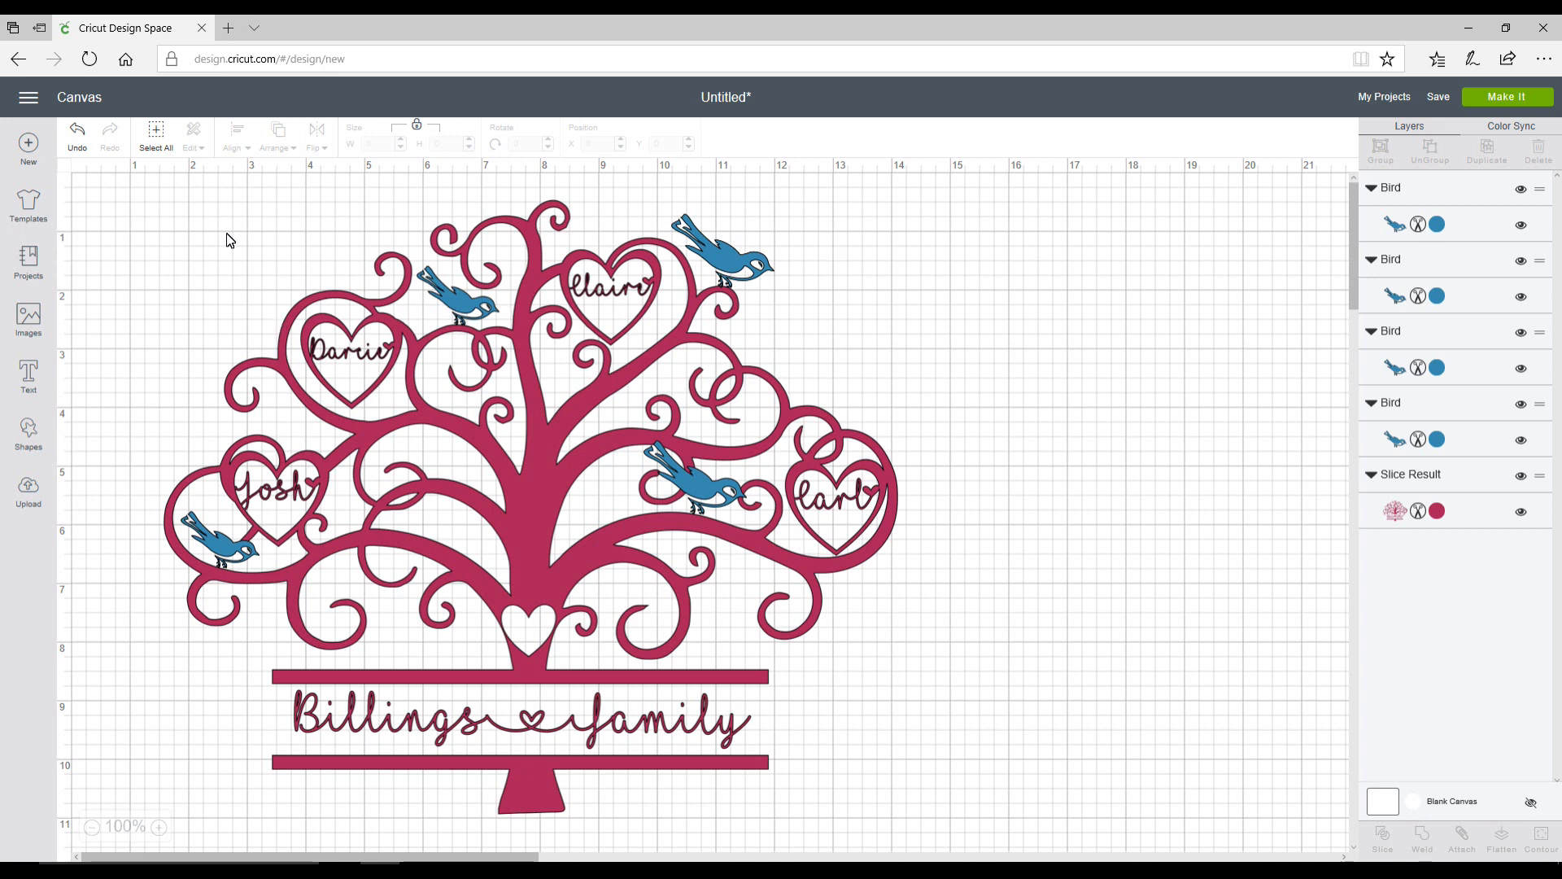
Step: Select the tree with all its birds and set the overall width to 6 inches
left_click(162, 194)
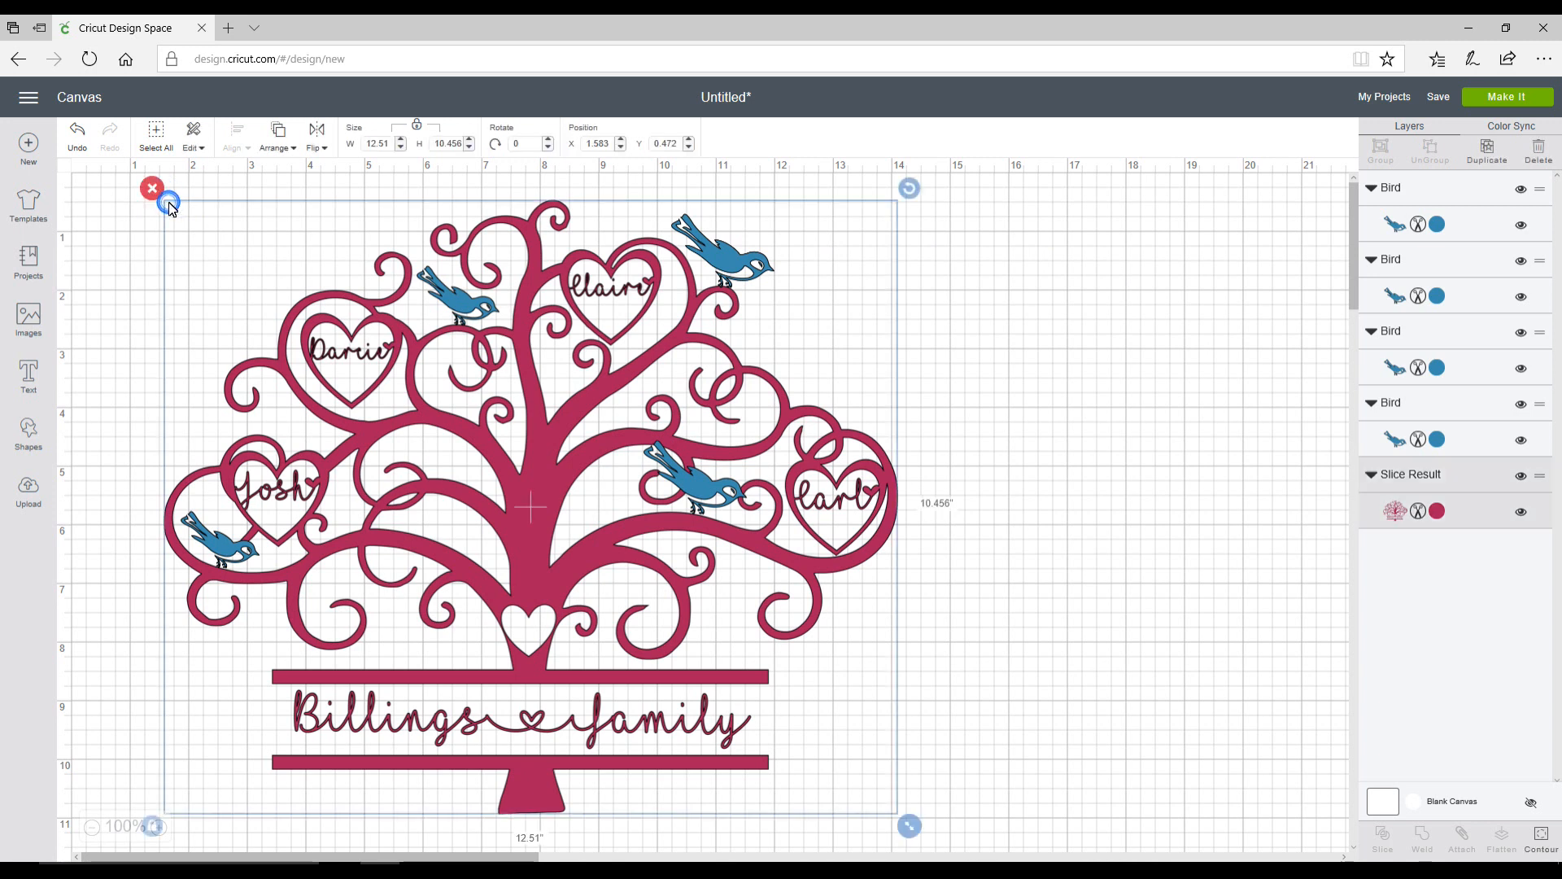
left_click(84, 214)
left_click_drag(118, 209, 982, 835)
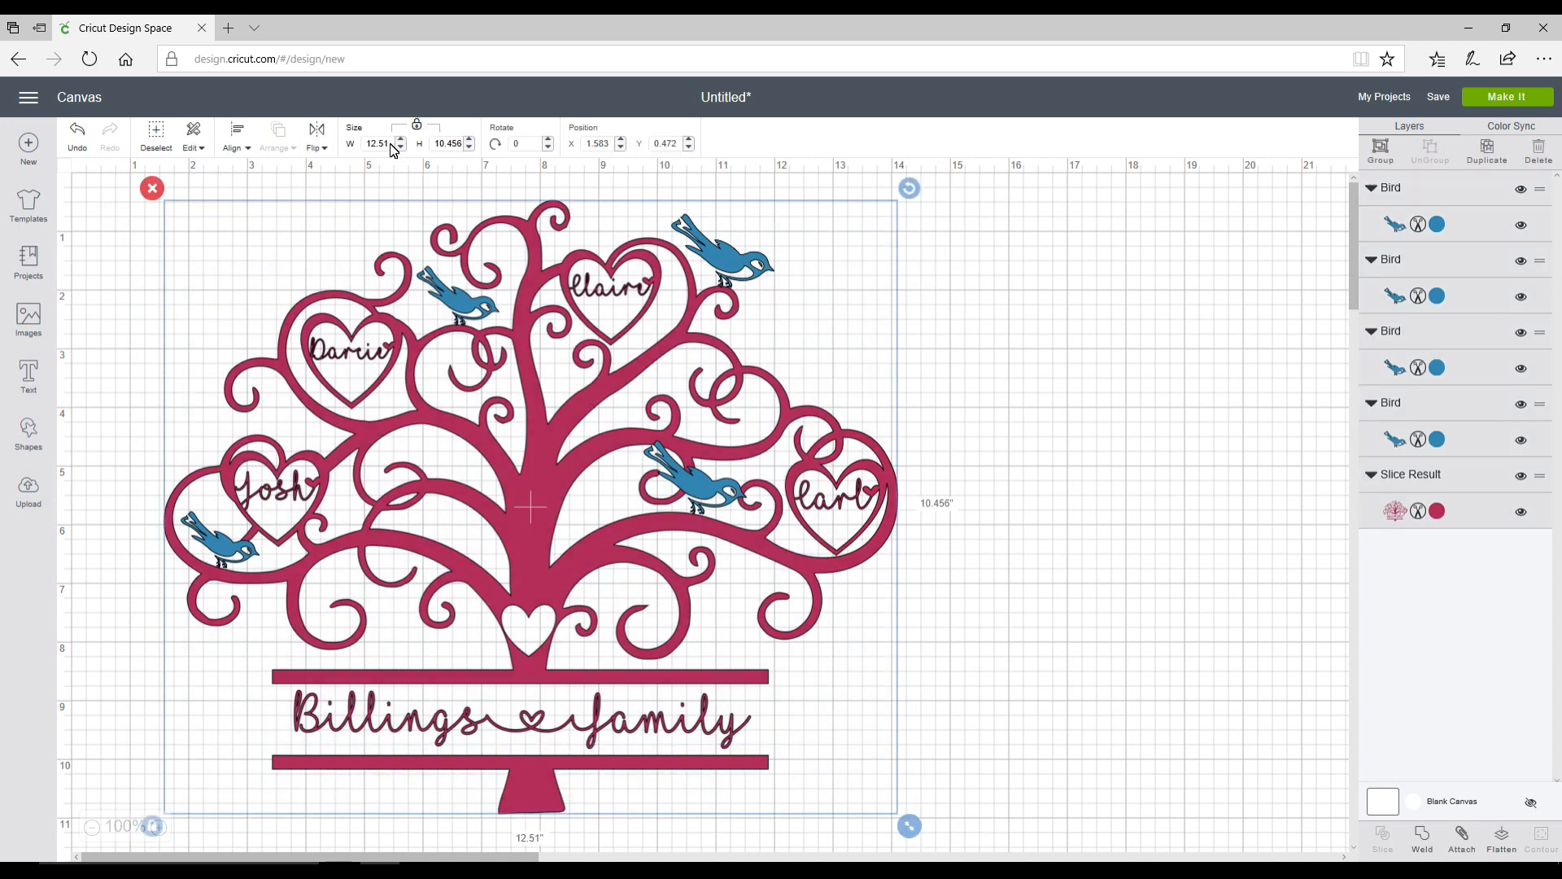
left_click_drag(389, 147, 358, 152)
type("6")
key("Return")
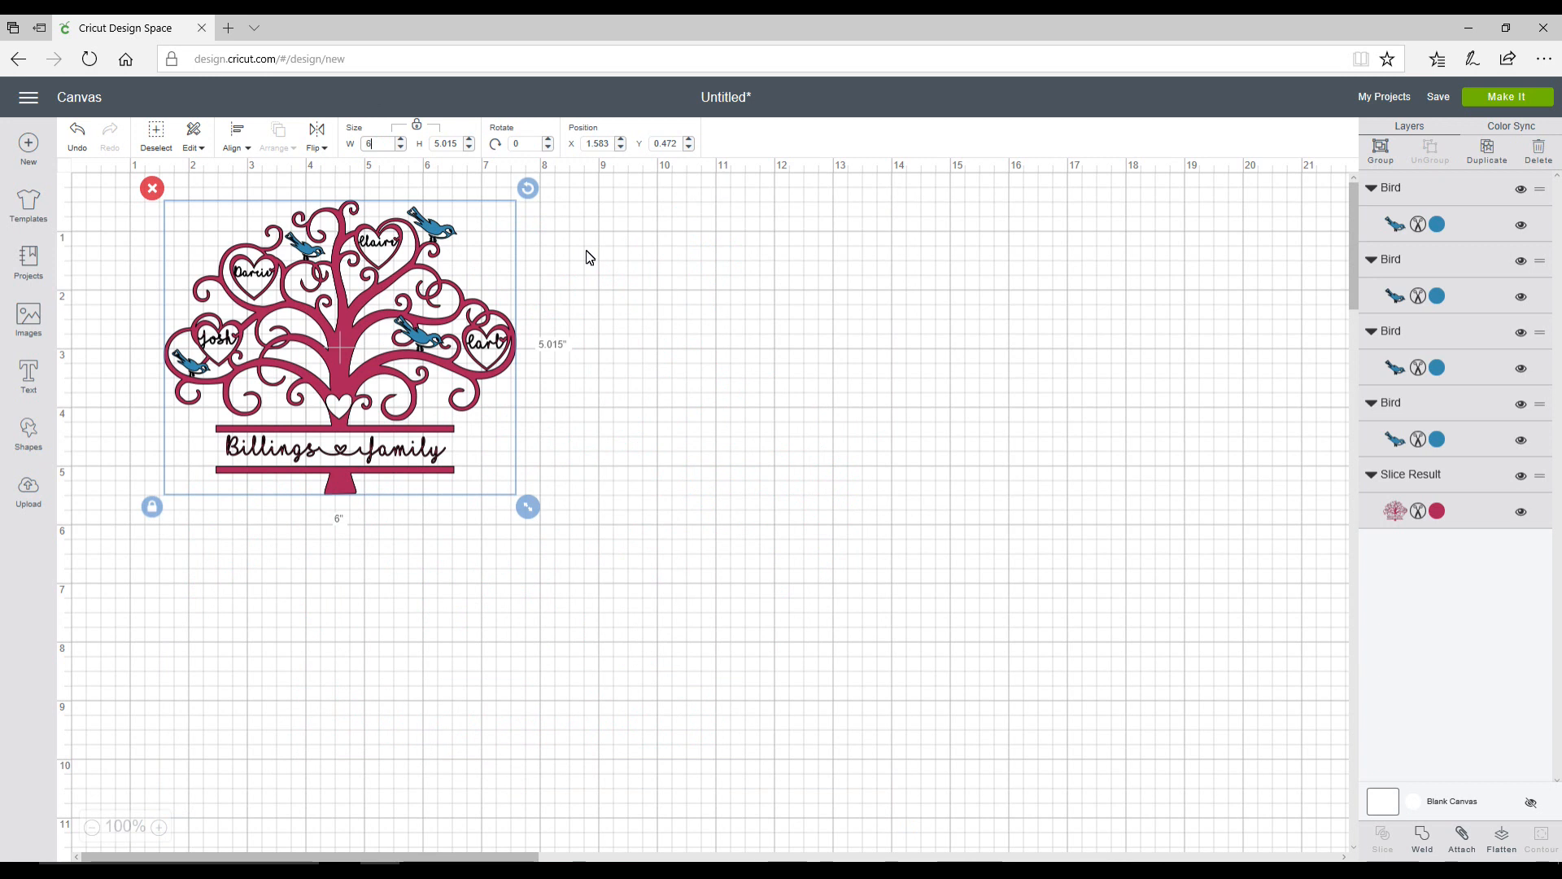
left_click(674, 413)
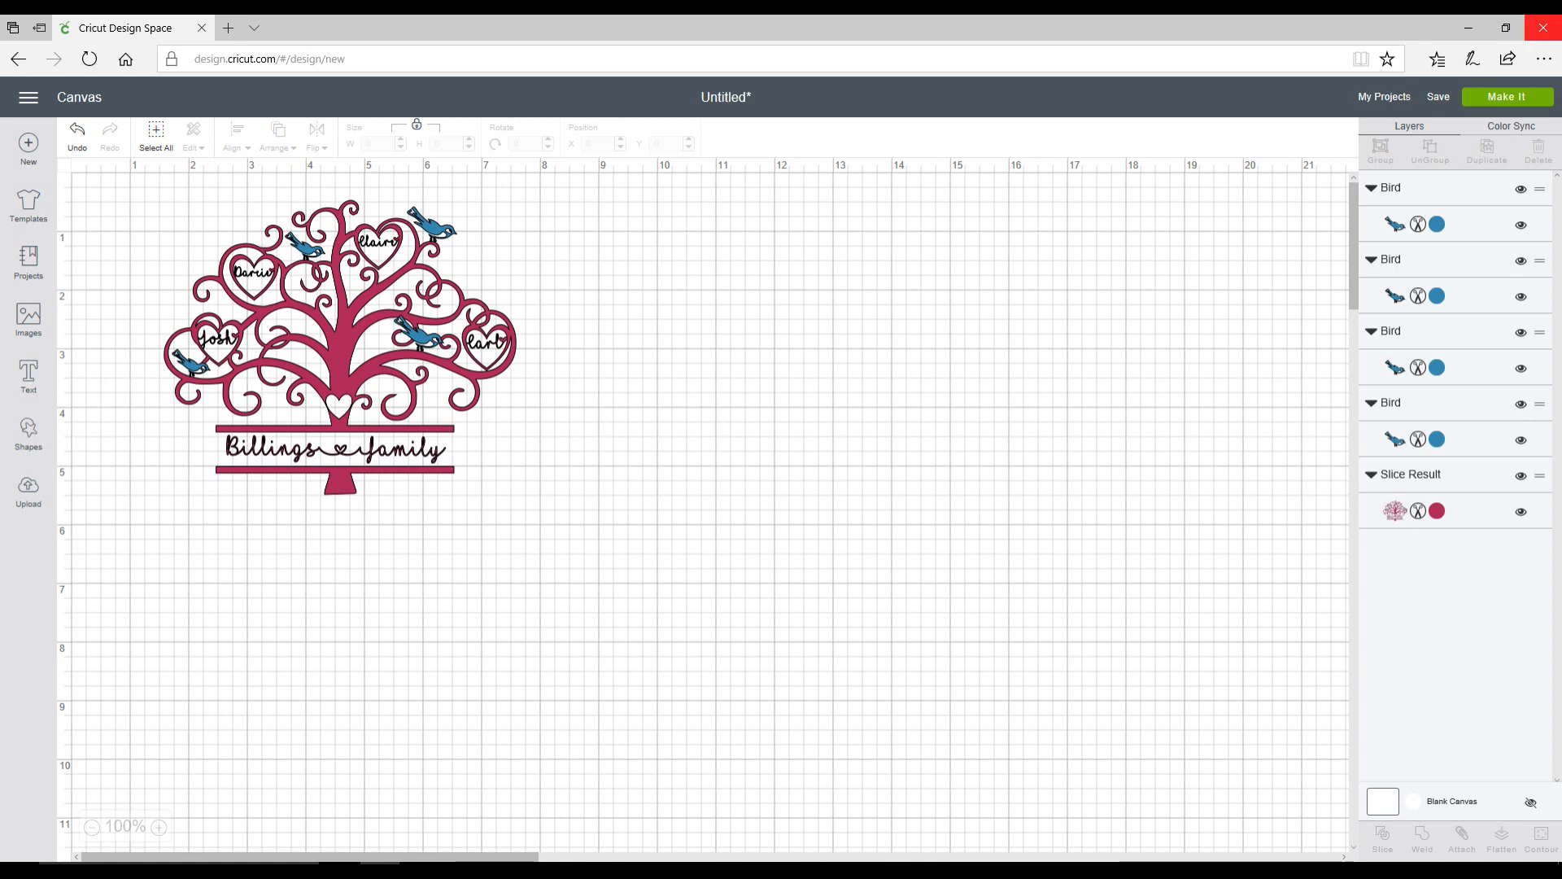
Step: Send the design to the cutting preparation, check the pink and blue mats, and continue to the machine connection
left_click(1503, 98)
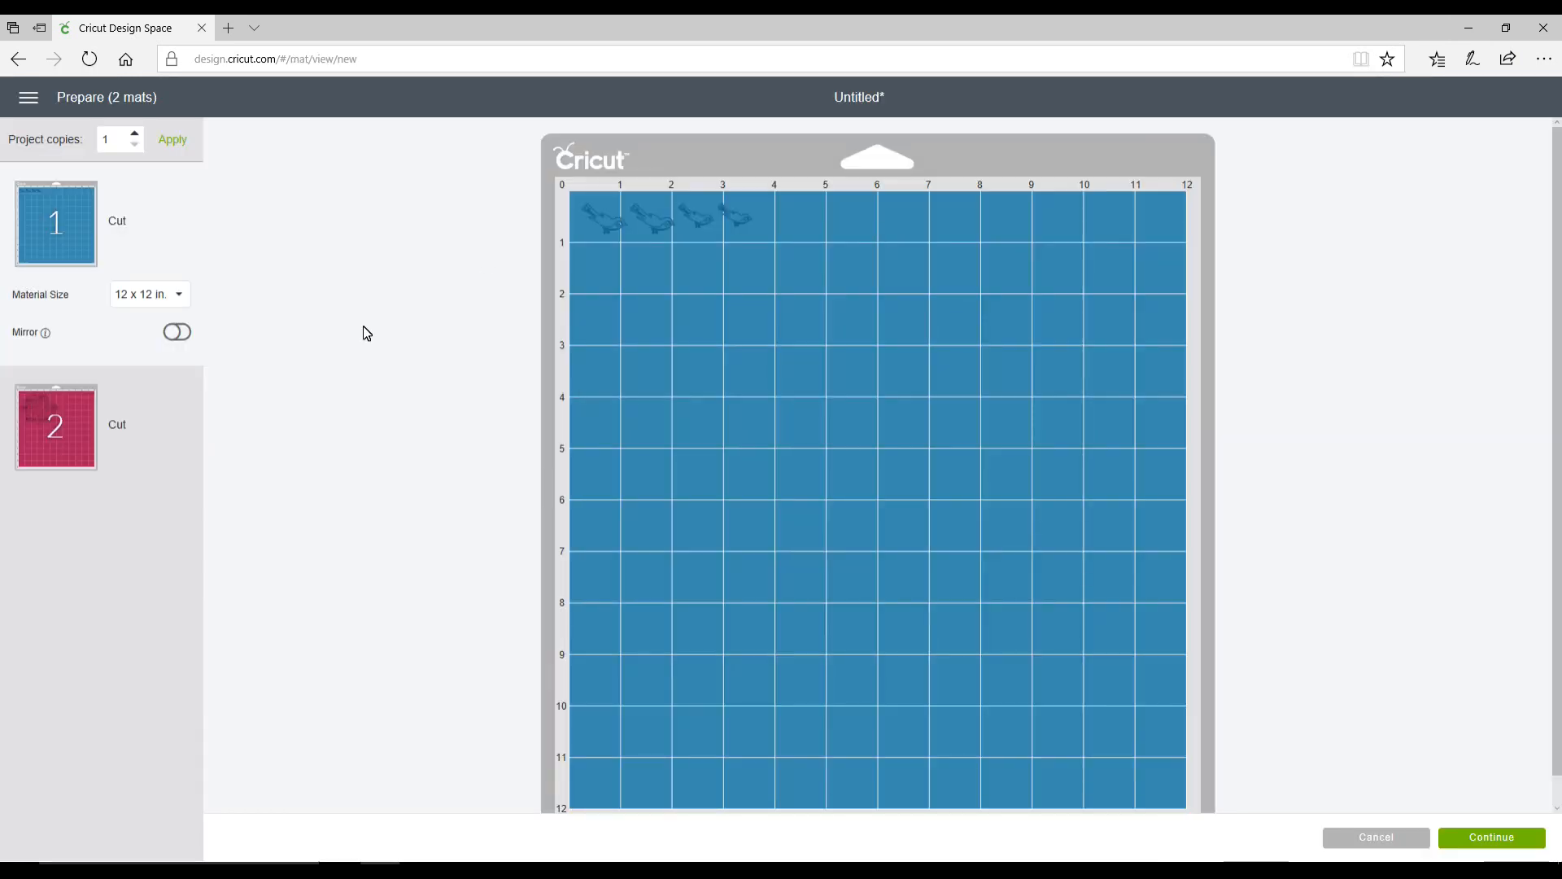
left_click(69, 429)
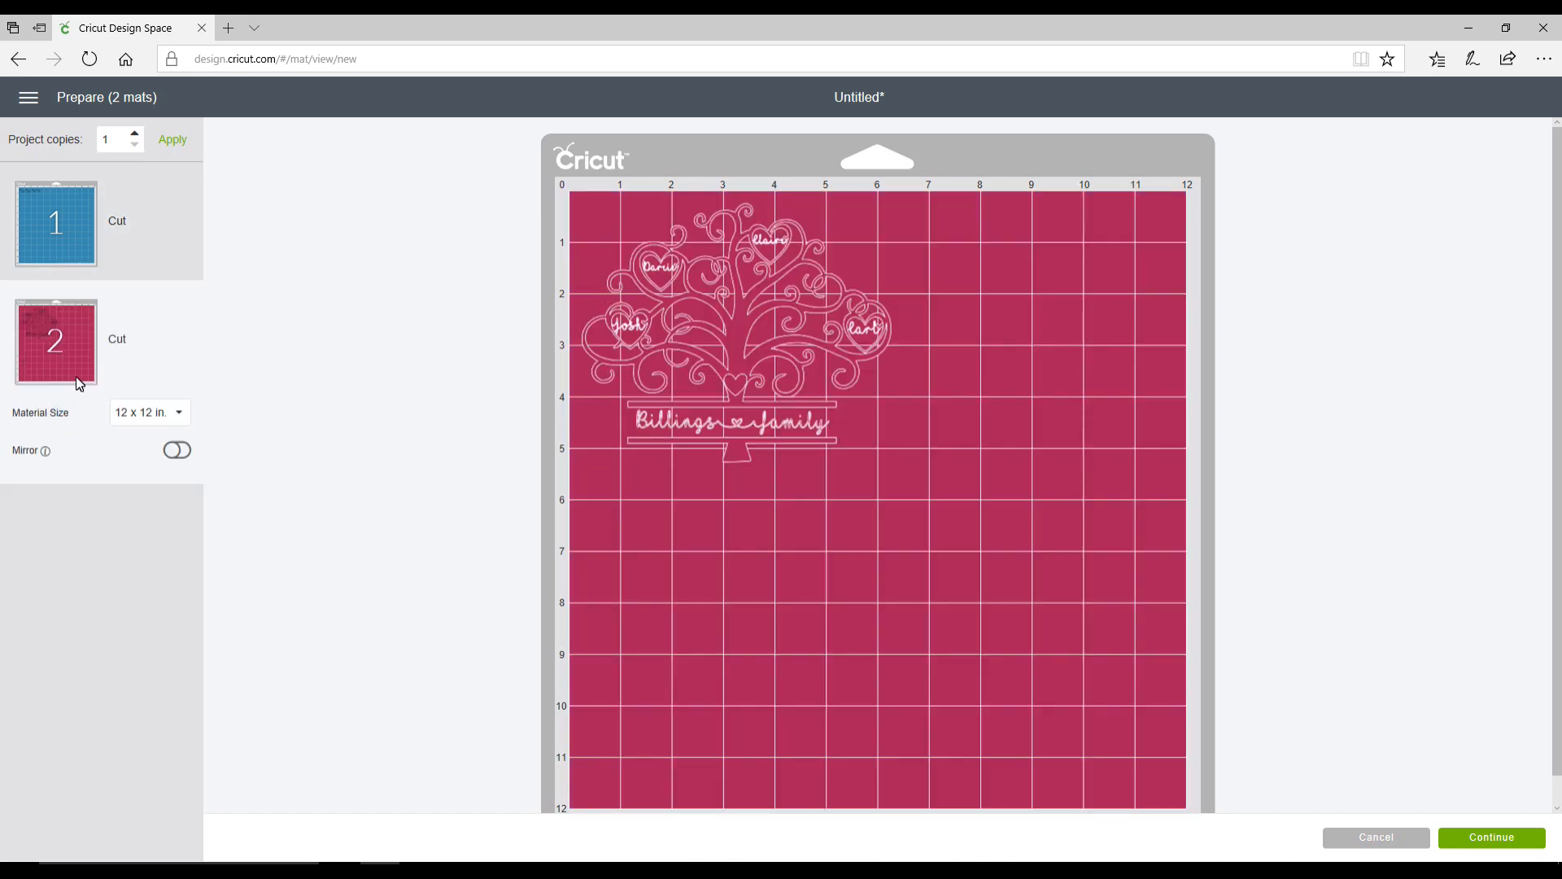
left_click(85, 233)
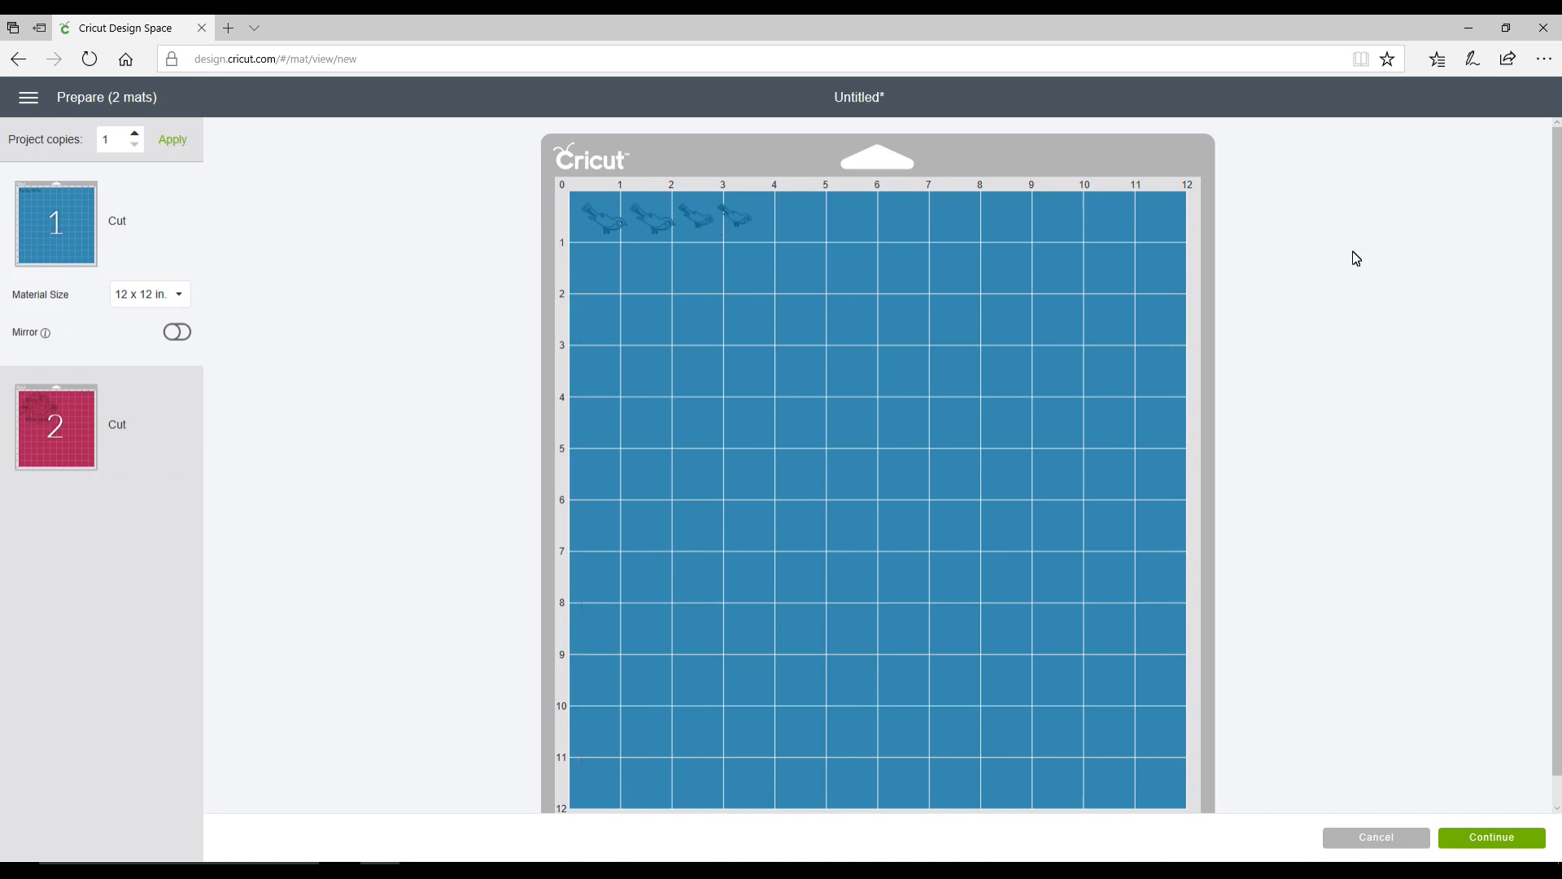
left_click(1495, 837)
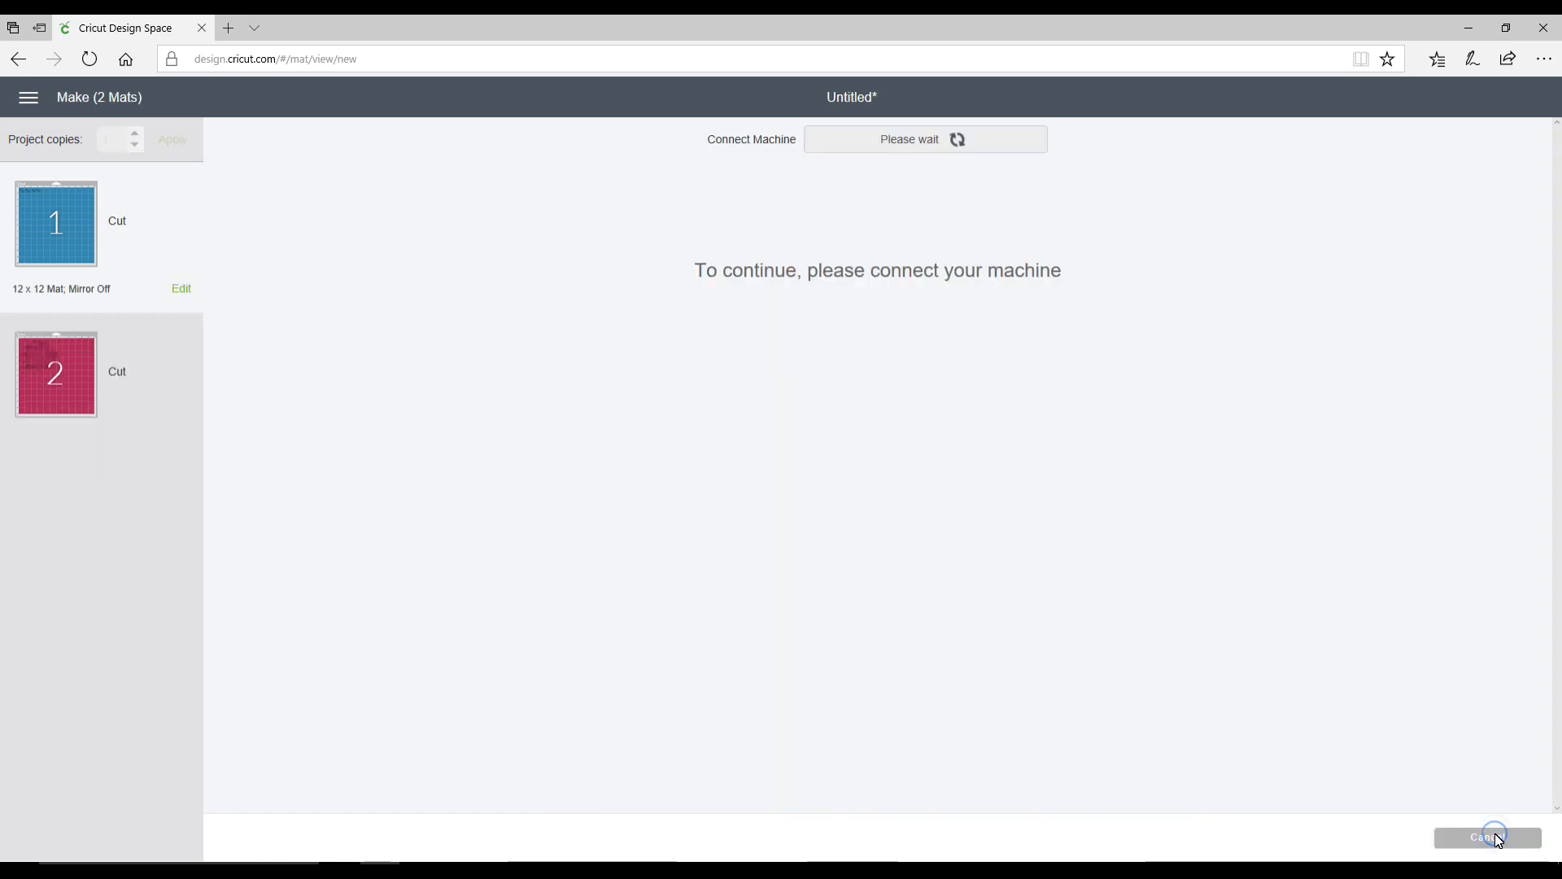